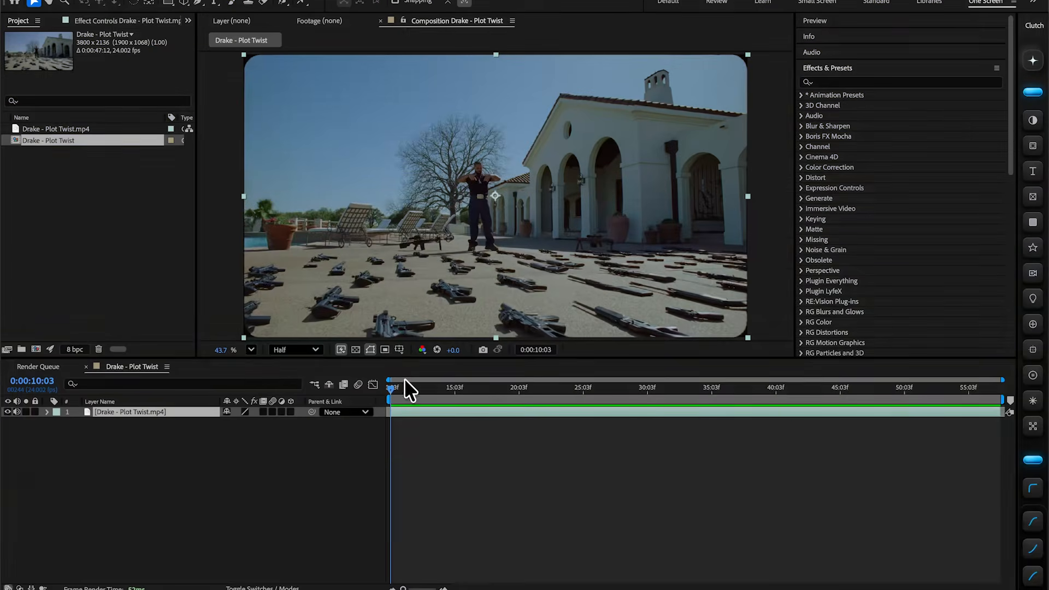
Run Scene Edit Detection on the Drake - Plot Twist.mp4 layer, splitting the layer at each scene edit.
{"action": "left_click", "coordinate": [395, 382]}
{"action": "left_click_drag", "start_coordinate": [397, 387], "coordinate": [419, 421]}
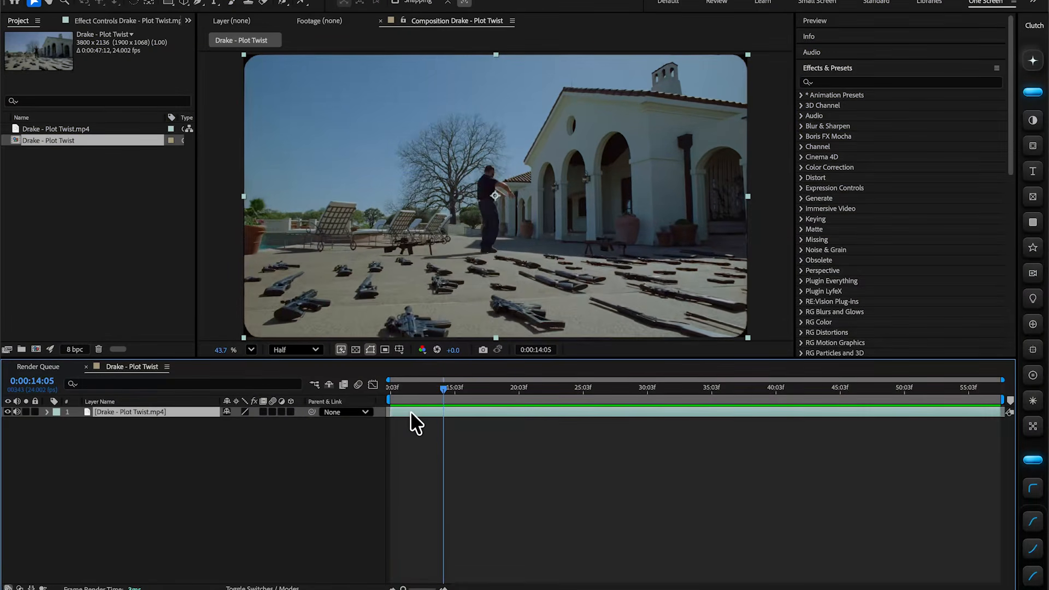
{"action": "right_click", "coordinate": [163, 416]}
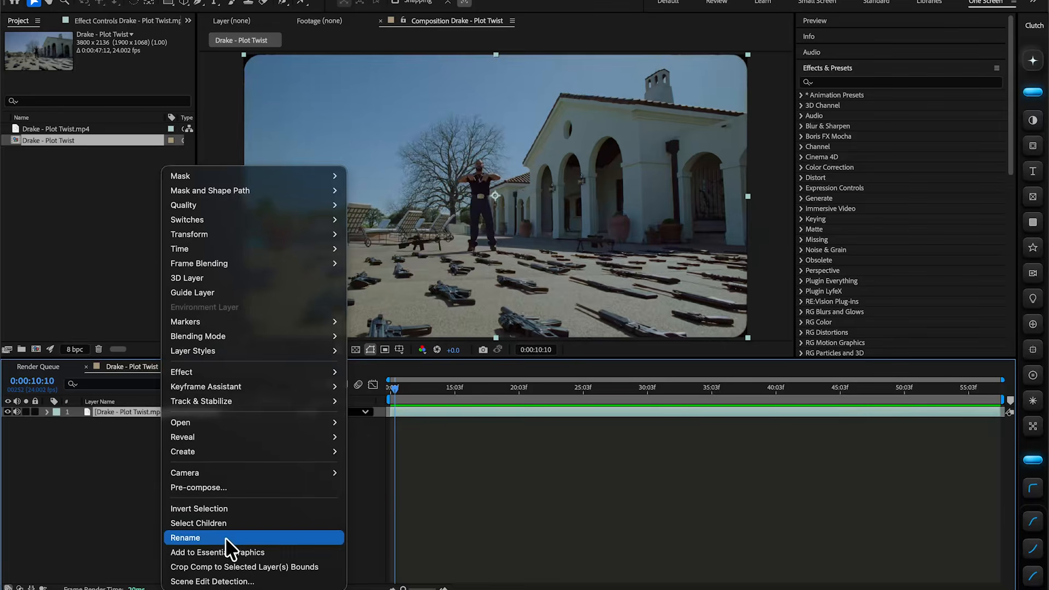
{"action": "left_click", "coordinate": [234, 581]}
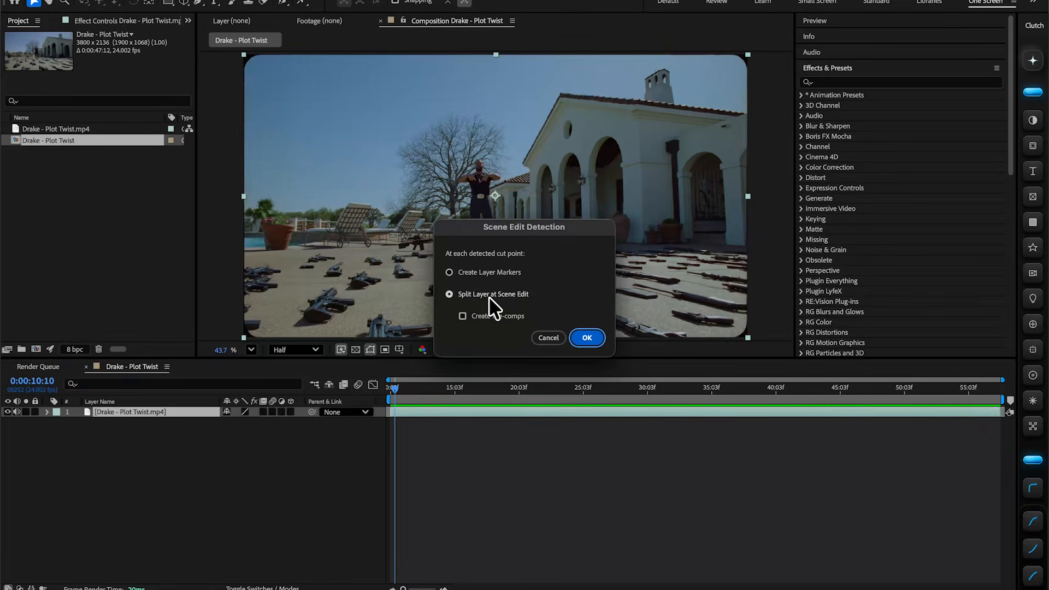
{"action": "left_click", "coordinate": [591, 339]}
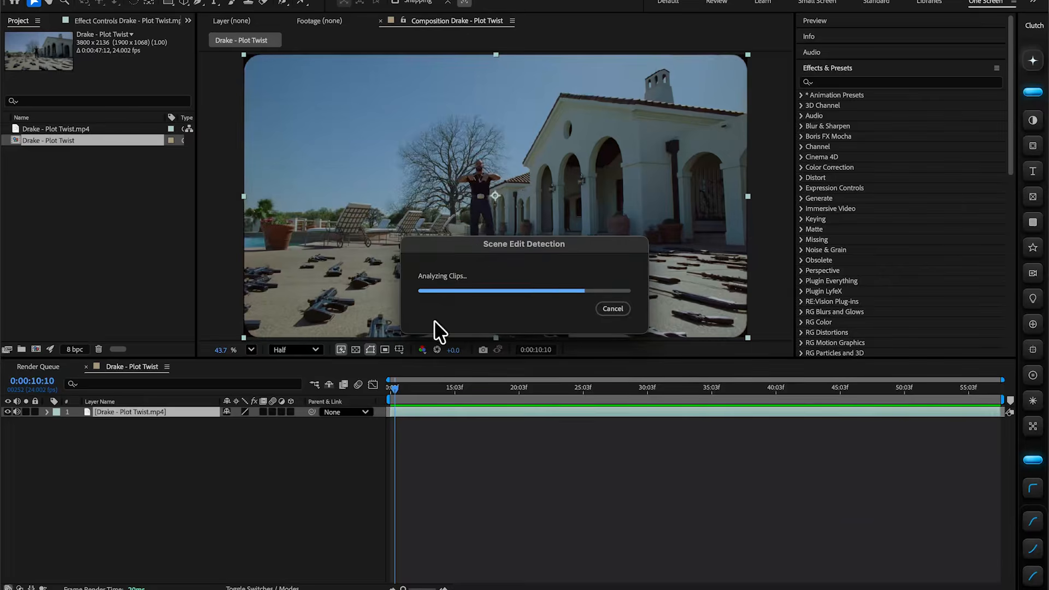
Preview the opening of the split footage and examine the cut clips up to about 26 seconds.
{"action": "key", "text": "space"}
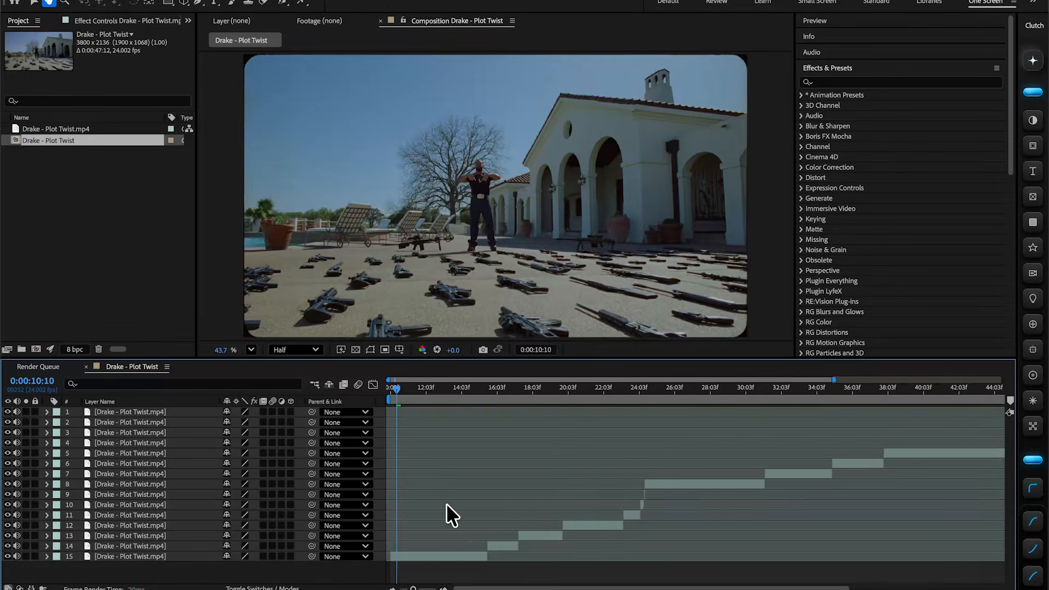
{"action": "key", "text": "minus"}
{"action": "key", "text": "space"}
{"action": "key", "text": "space"}
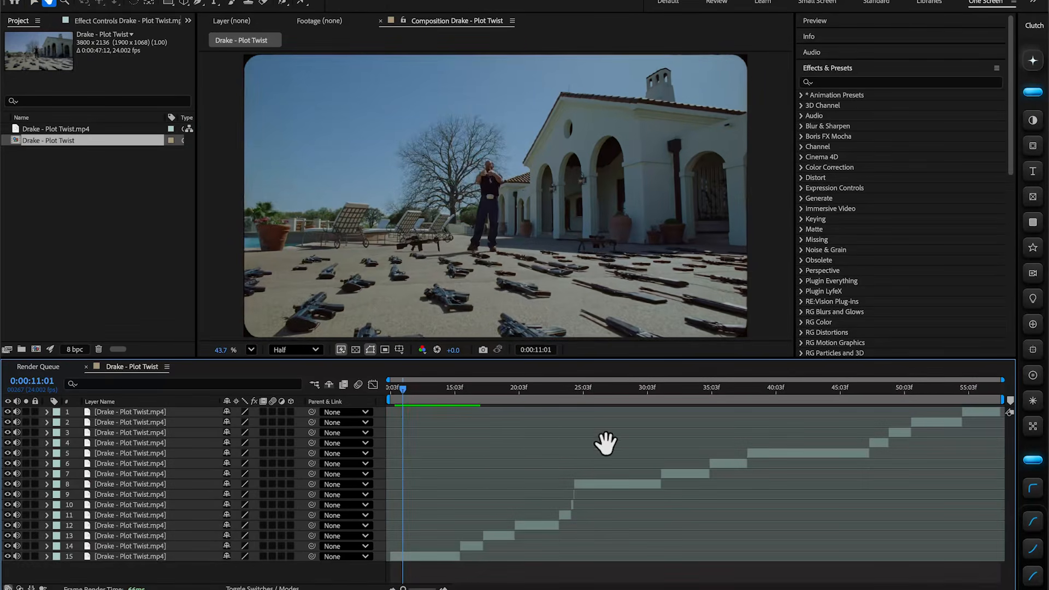
{"action": "key", "text": "XF86AudioRaiseVolume"}
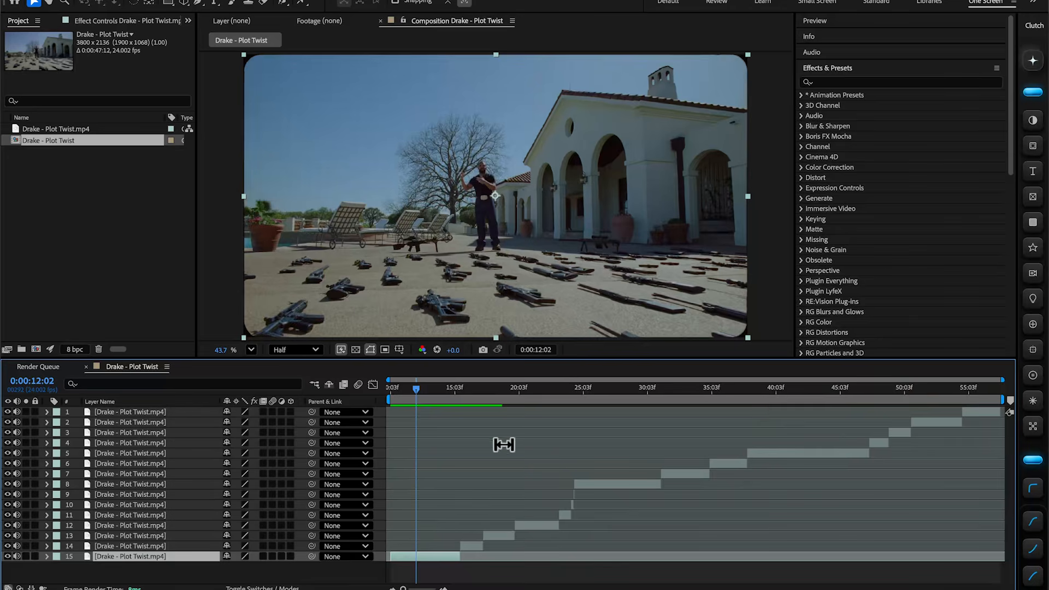
{"action": "key", "text": "equal"}
{"action": "key", "text": "space"}
{"action": "key", "text": "equal"}
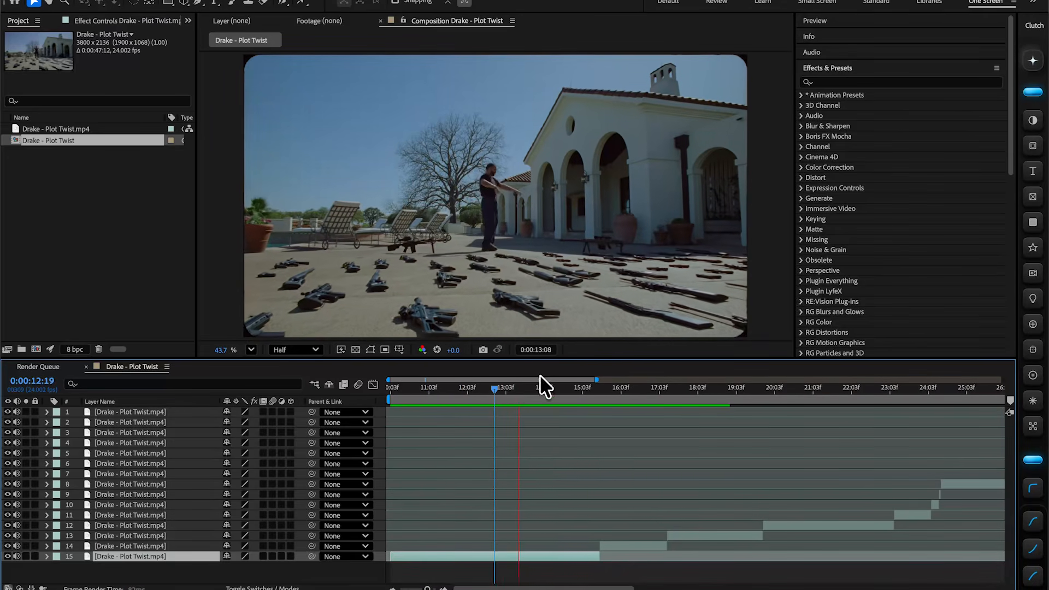
{"action": "key", "text": "Home"}
{"action": "key", "text": "minus"}
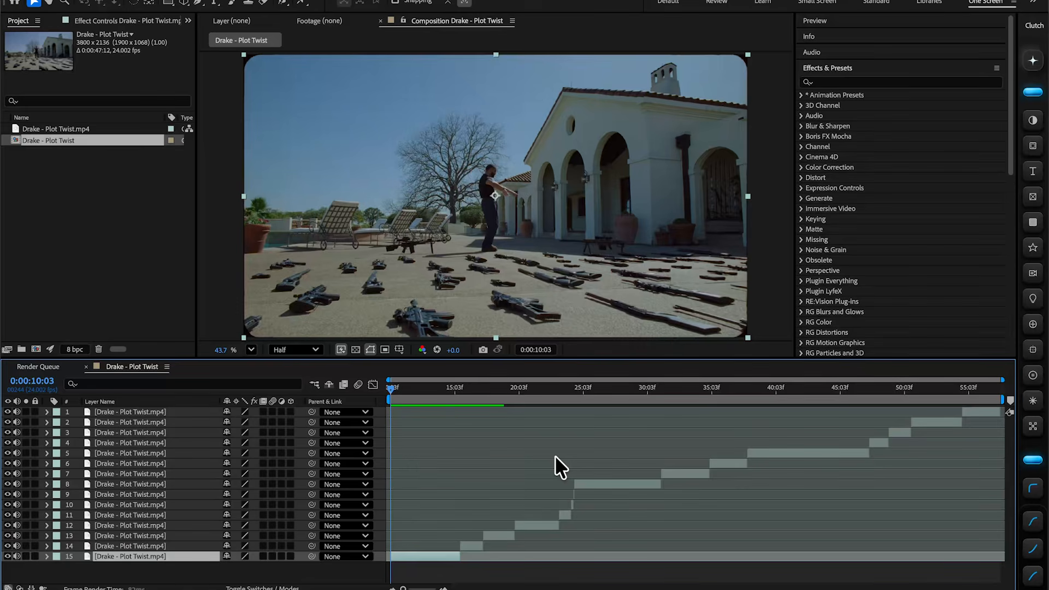
{"action": "left_click_drag", "start_coordinate": [526, 390], "coordinate": [594, 417]}
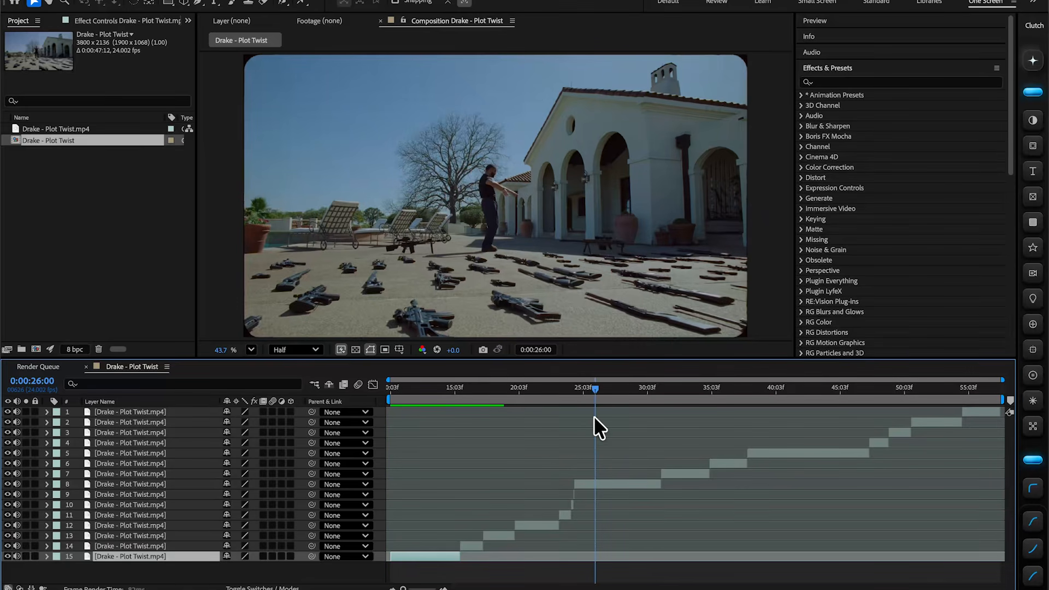
{"action": "left_click", "coordinate": [634, 483]}
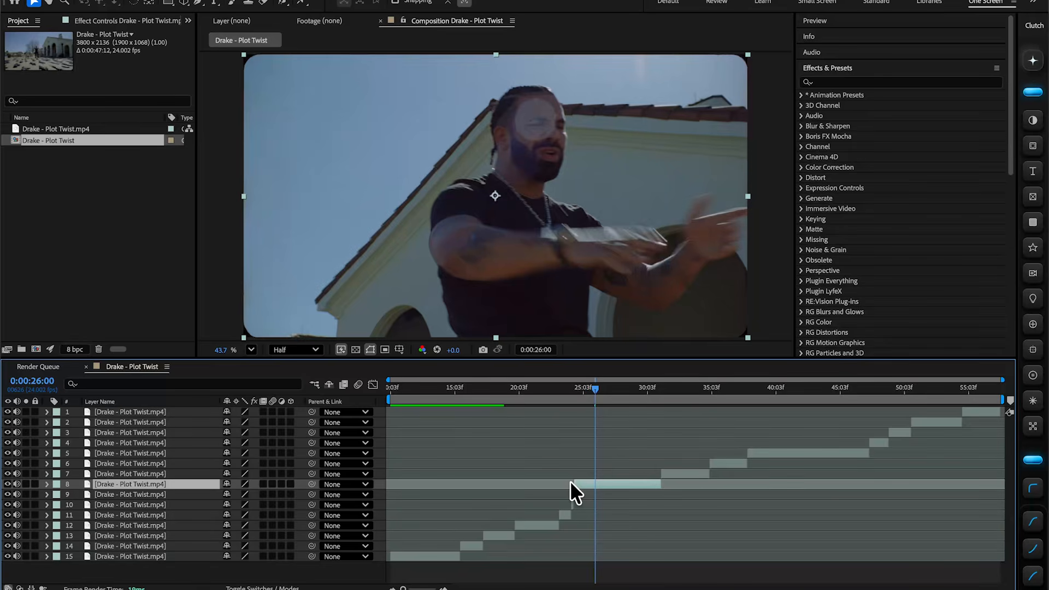
{"action": "left_click", "coordinate": [177, 549]}
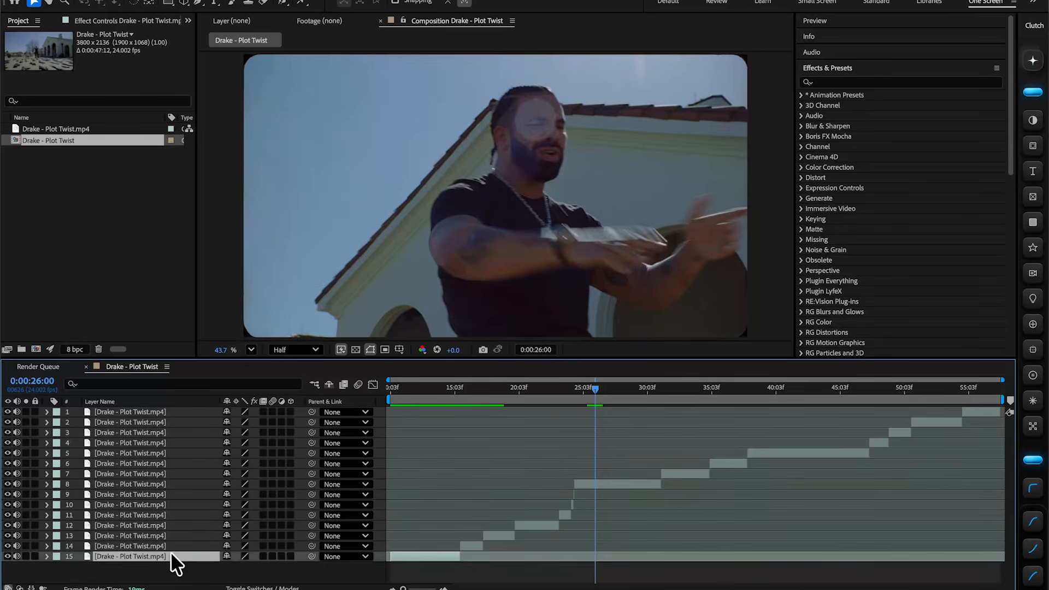
{"action": "left_click", "coordinate": [138, 413], "text": "shift"}
{"action": "key", "text": "a"}
{"action": "left_click_drag", "start_coordinate": [237, 424], "coordinate": [241, 424]}
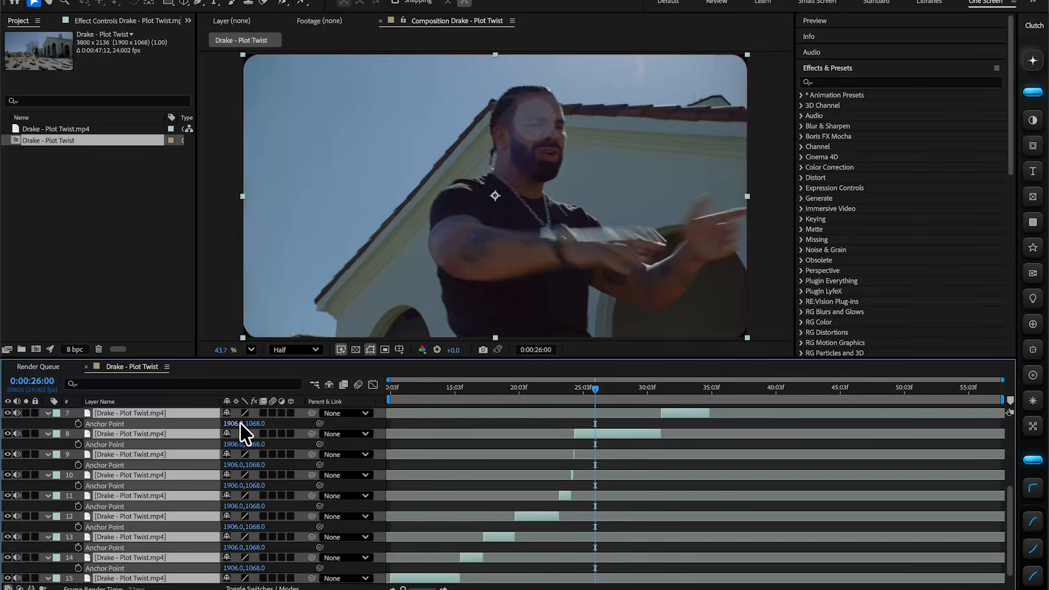
{"action": "key", "text": "s"}
{"action": "key", "text": "super+z"}
Scale all the split clip layers to 103% and check the framing in other clips.
{"action": "key", "text": "super+a"}
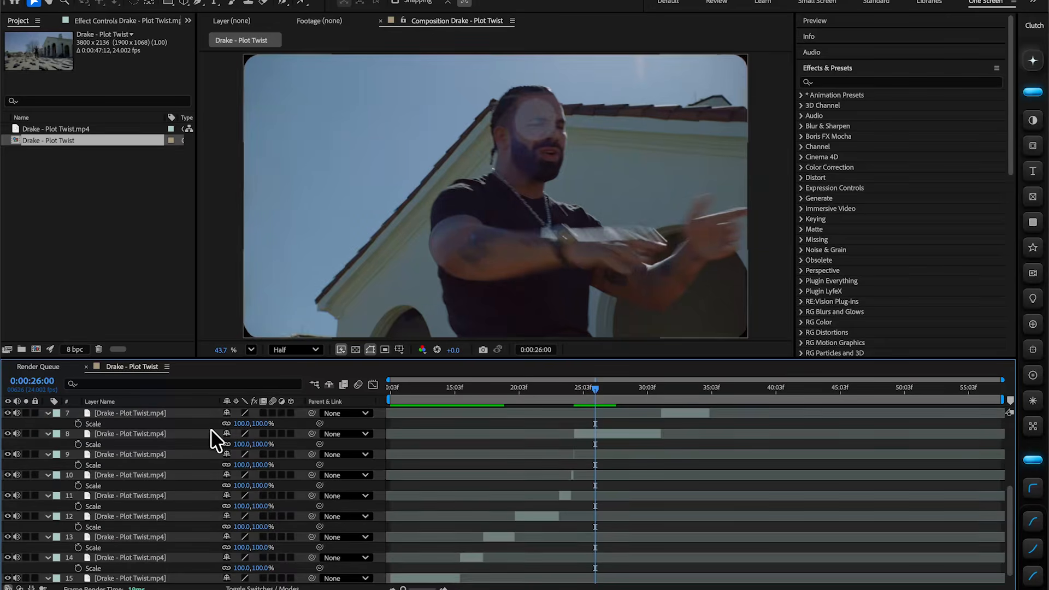
{"action": "left_click_drag", "start_coordinate": [244, 423], "coordinate": [247, 423]}
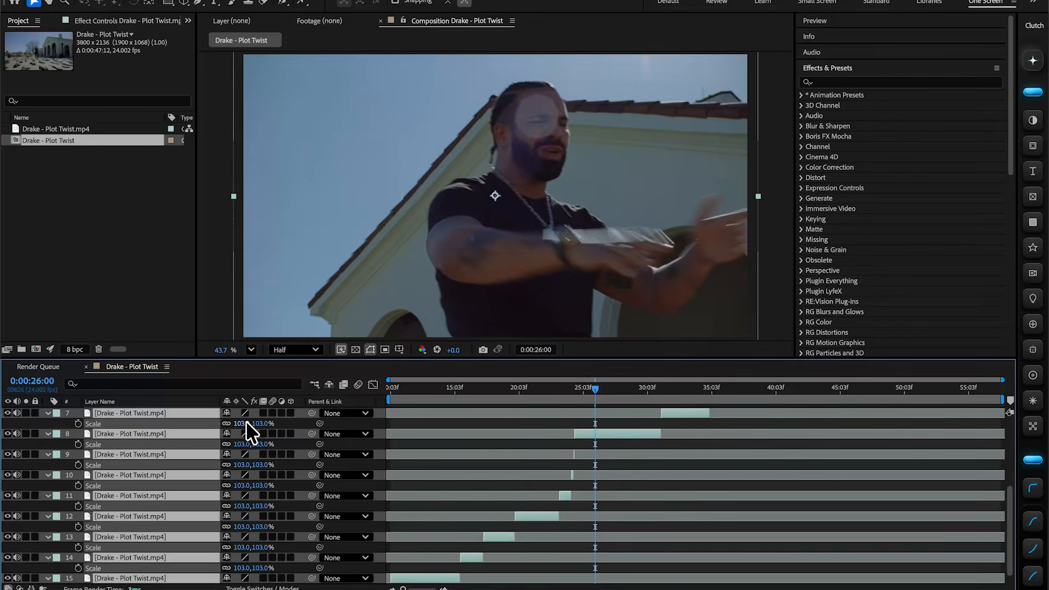
{"action": "left_click", "coordinate": [424, 416]}
{"action": "left_click_drag", "start_coordinate": [619, 399], "coordinate": [495, 402]}
{"action": "scroll", "coordinate": [143, 575], "scroll_direction": "up", "scroll_amount": 5}
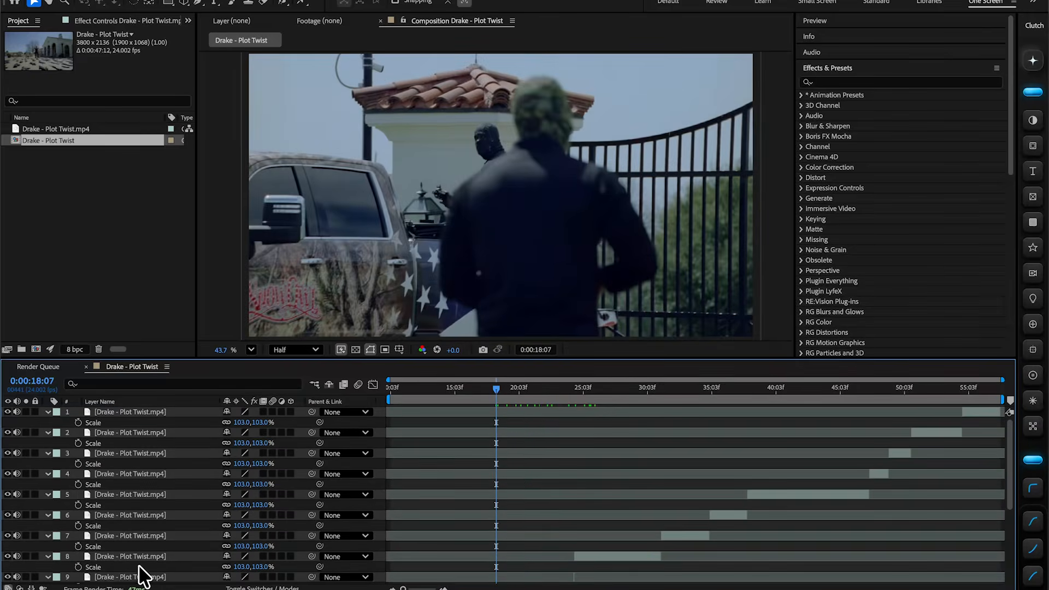
Set the scale of all clip layers to 102% and return the playhead to the start of the composition.
{"action": "key", "text": "ctrl+a"}
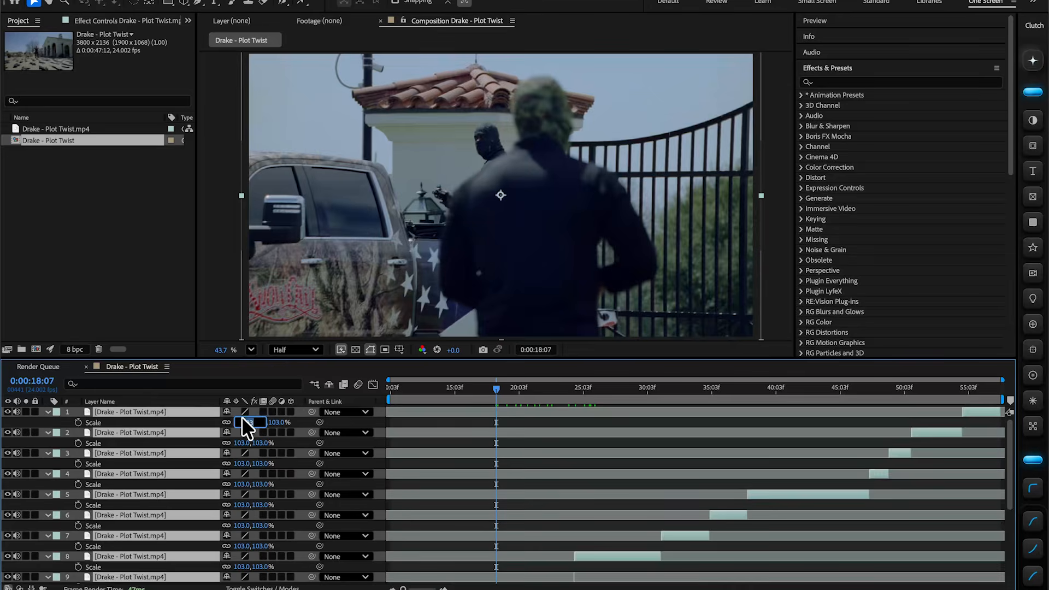
{"action": "type", "text": "102"}
{"action": "key", "text": "Return"}
{"action": "left_click", "coordinate": [477, 457]}
{"action": "scroll", "coordinate": [375, 219], "scroll_direction": "down", "scroll_amount": 2}
{"action": "left_click_drag", "start_coordinate": [441, 389], "coordinate": [306, 442]}
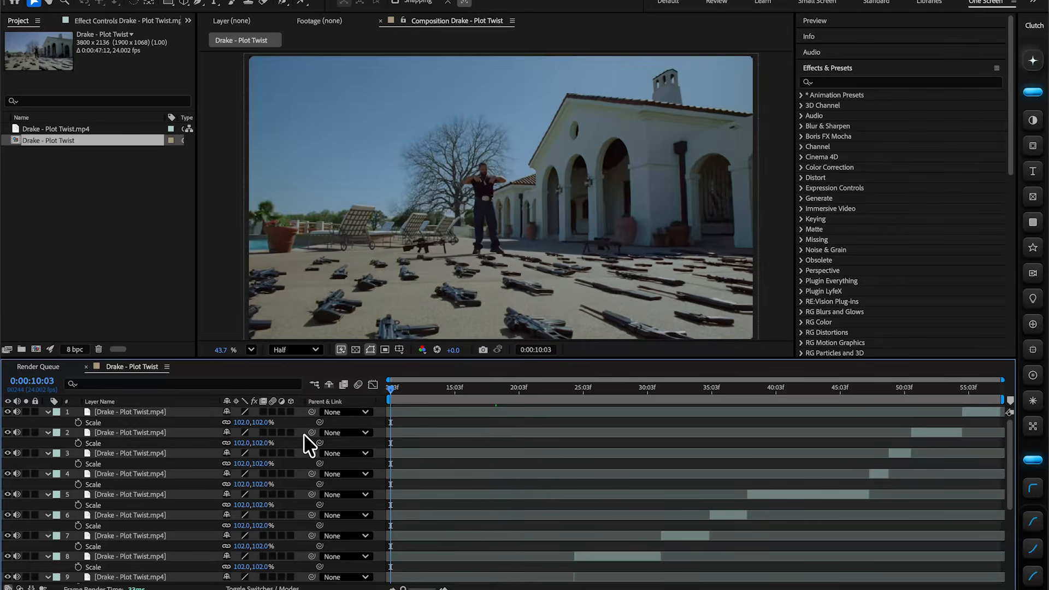
Collapse the properties of all layers and preview the first clip in a closer timeline view.
{"action": "key", "text": "super+a"}
{"action": "left_click", "coordinate": [48, 412]}
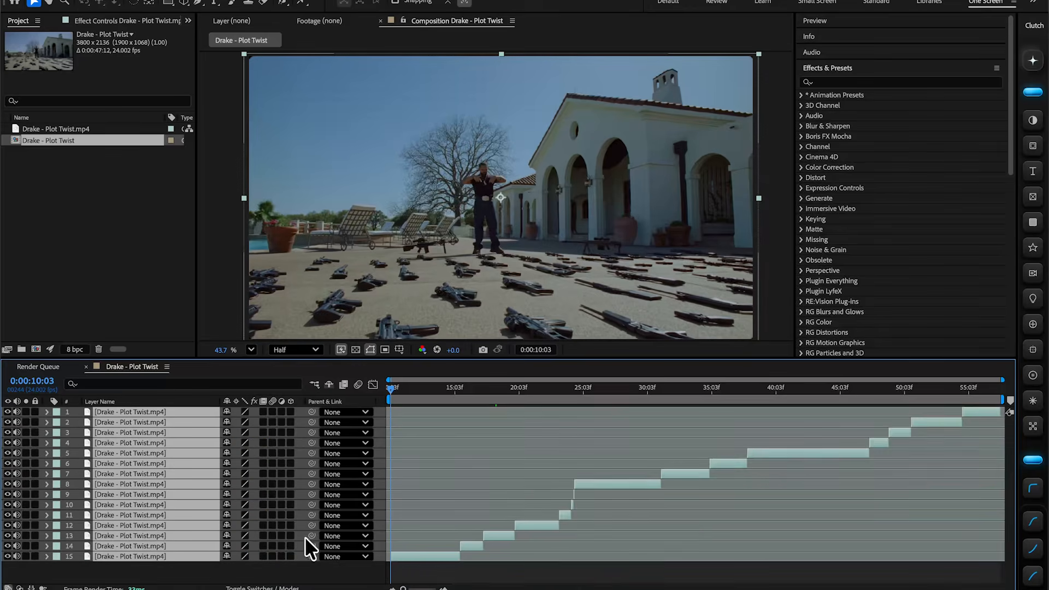
{"action": "key", "text": "="}
{"action": "left_click", "coordinate": [411, 569]}
{"action": "key", "text": "="}
{"action": "key", "text": "="}
{"action": "key", "text": "space"}
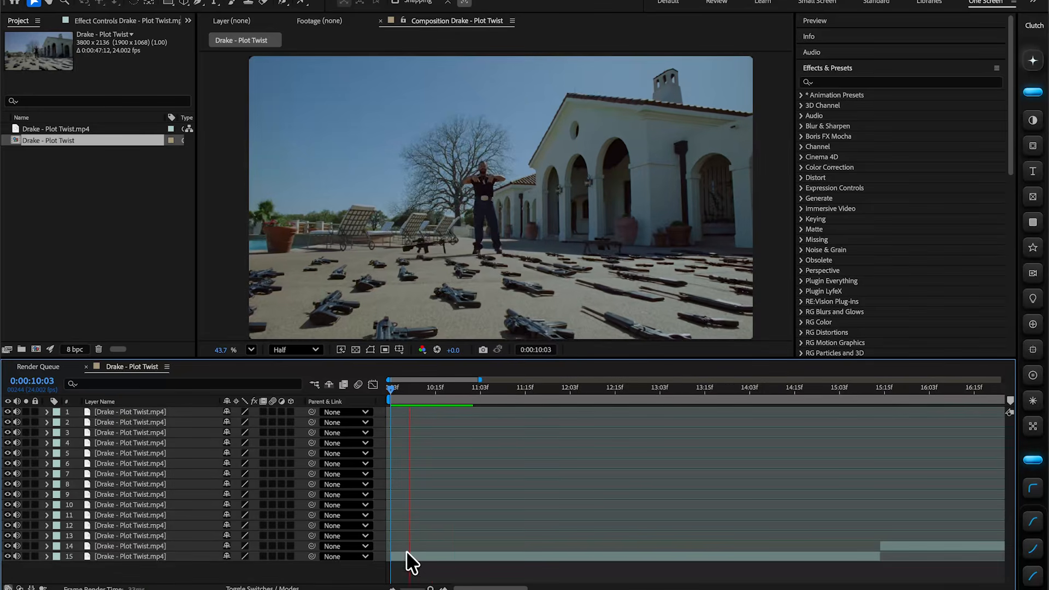
Apply the S_Flicker effect to the first clip, lower its Rand Freq to 13.60 and preview the flicker.
{"action": "left_click", "coordinate": [435, 557]}
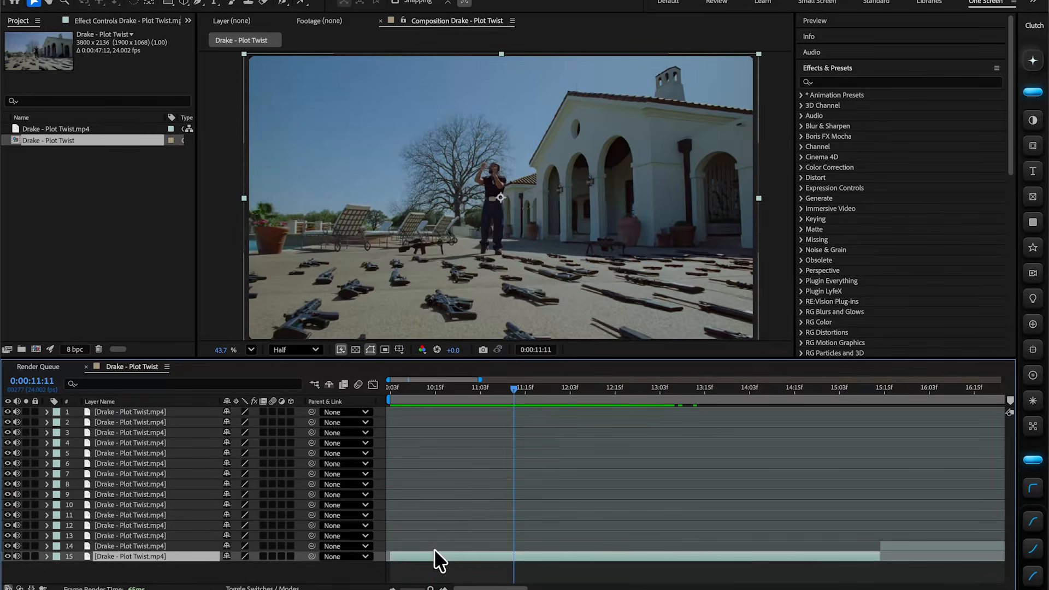
{"action": "key", "text": "ctrl+space"}
{"action": "type", "text": "flicker"}
{"action": "key", "text": "Return"}
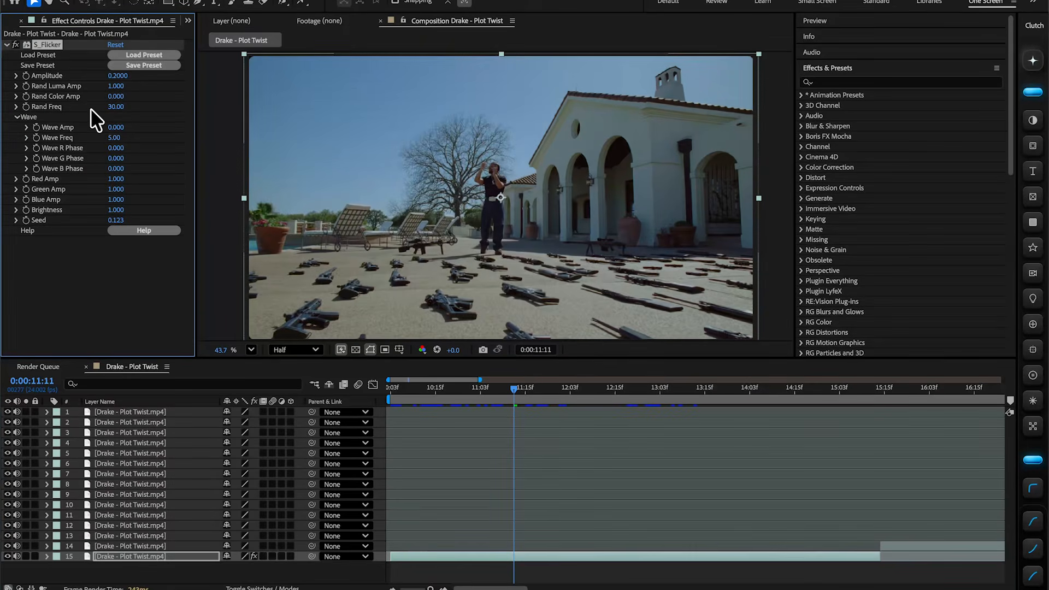
{"action": "left_click_drag", "start_coordinate": [111, 108], "coordinate": [31, 119]}
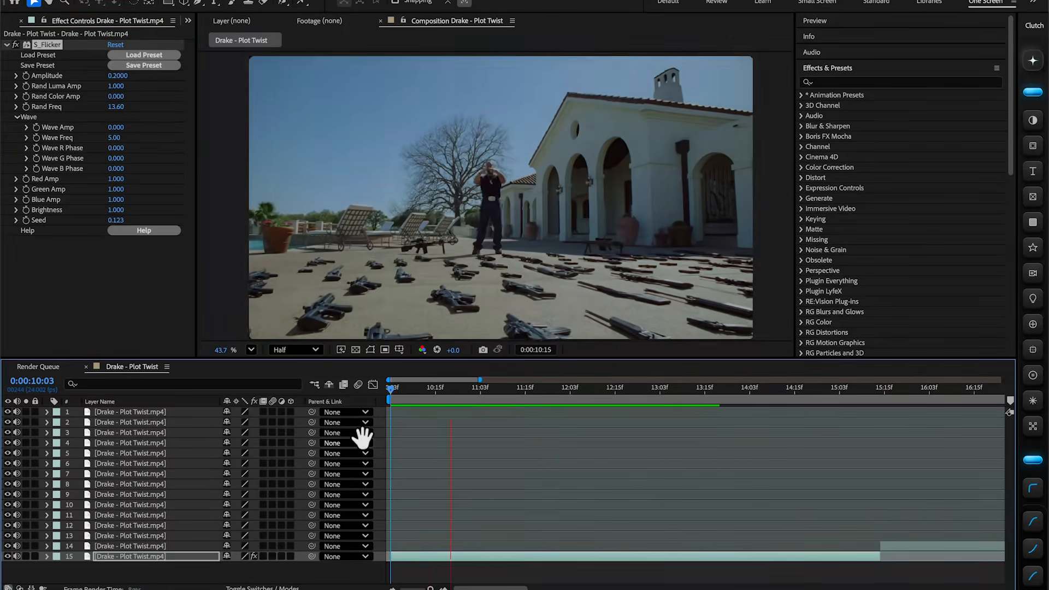
{"action": "key", "text": "space"}
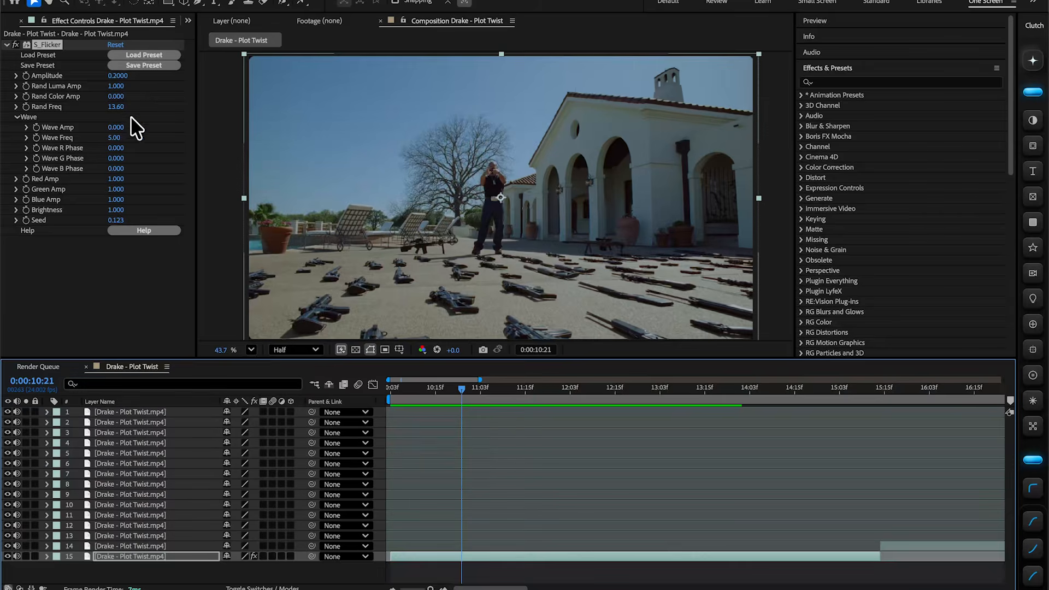
Set the Rand Freq of S_Flicker to 10 and preview the first clip.
{"action": "left_click", "coordinate": [112, 107]}
{"action": "type", "text": "10"}
{"action": "key", "text": "Return"}
{"action": "key", "text": "space"}
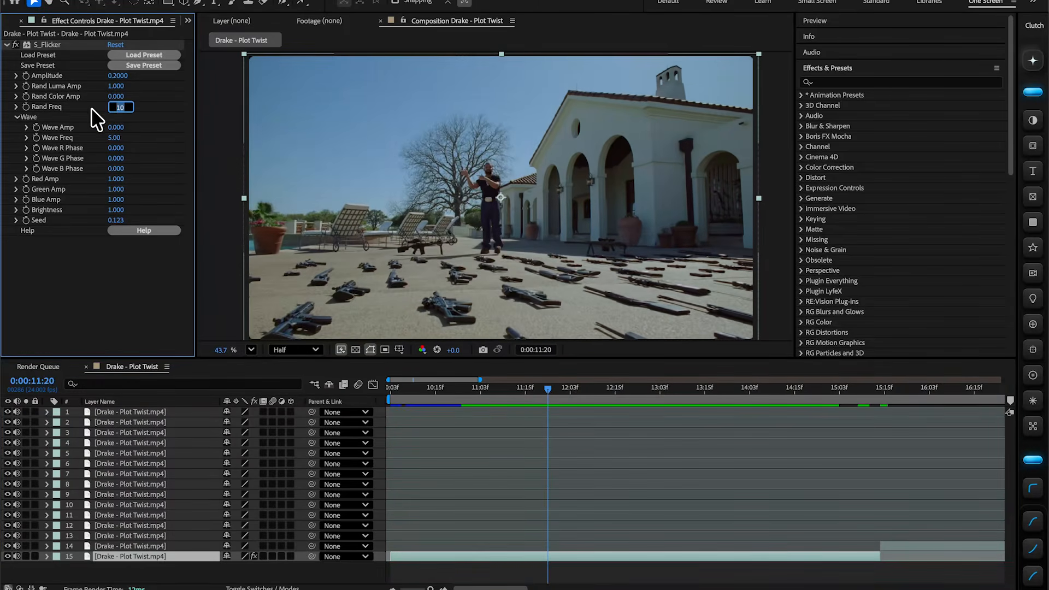
Set the Rand Freq of S_Flicker to 8 and preview the first clip from its beginning.
{"action": "key", "text": "Return"}
{"action": "key", "text": "space"}
{"action": "key", "text": "space"}
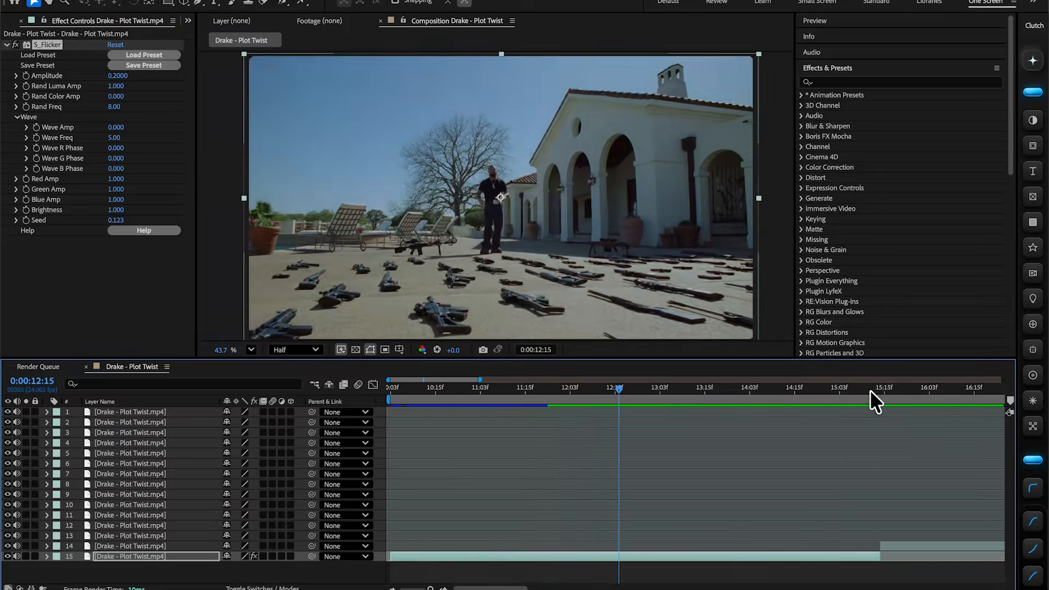
{"action": "left_click_drag", "start_coordinate": [869, 390], "coordinate": [852, 402]}
{"action": "key", "text": "space"}
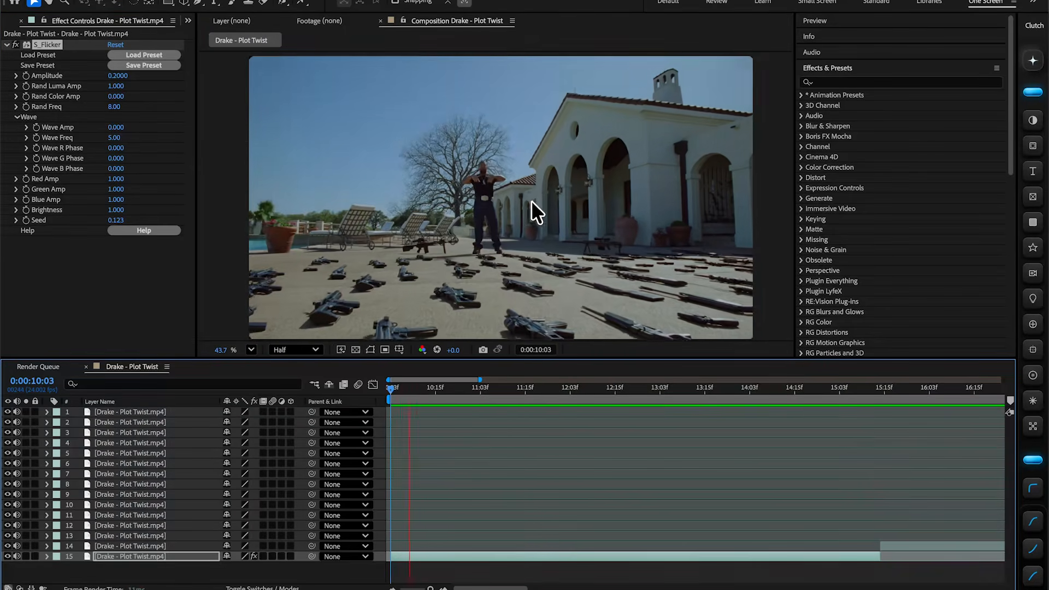
{"action": "key", "text": "space"}
Add an adjustment layer over the first clip and apply the Flicker IN user preset from Essential Effects & Transition V2.
{"action": "left_click", "coordinate": [1034, 123]}
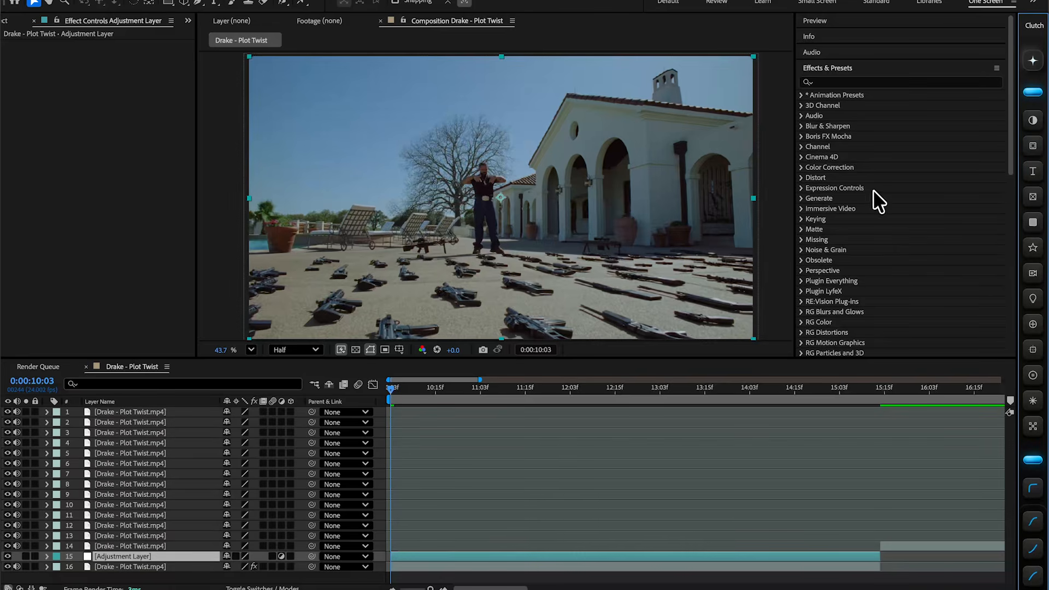
{"action": "left_click", "coordinate": [801, 95]}
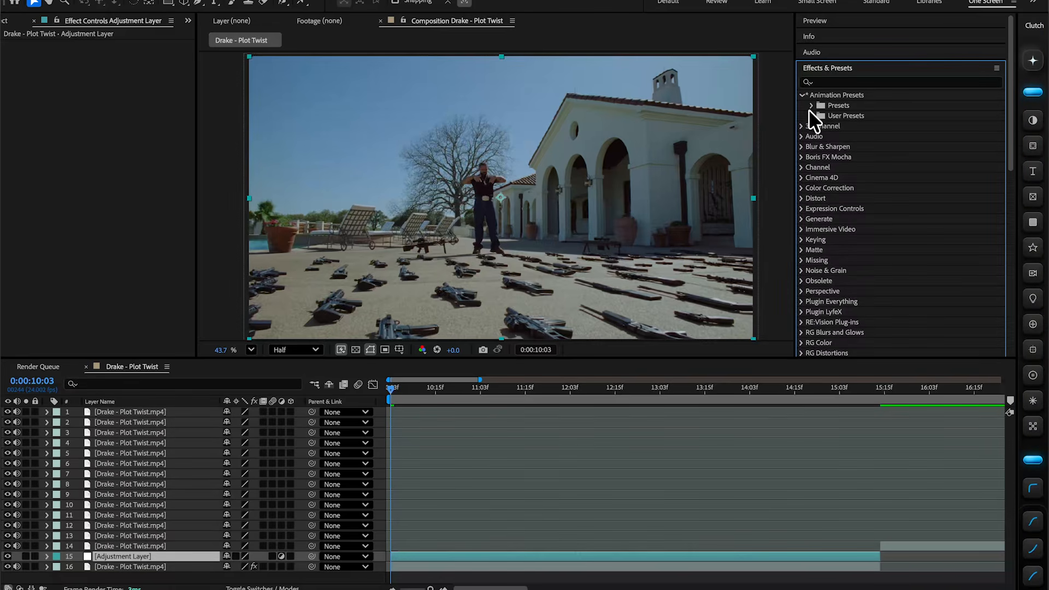
{"action": "left_click", "coordinate": [811, 115]}
{"action": "left_click", "coordinate": [820, 136]}
{"action": "scroll", "coordinate": [819, 175], "scroll_direction": "down", "scroll_amount": 10}
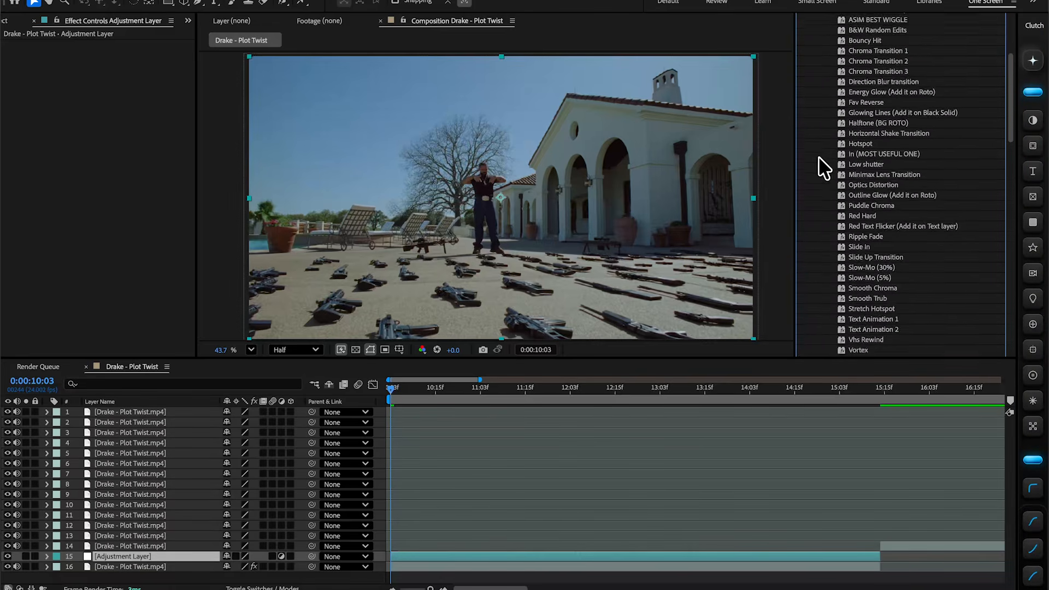
{"action": "scroll", "coordinate": [819, 229], "scroll_direction": "down", "scroll_amount": 1}
{"action": "scroll", "coordinate": [821, 261], "scroll_direction": "up", "scroll_amount": 8}
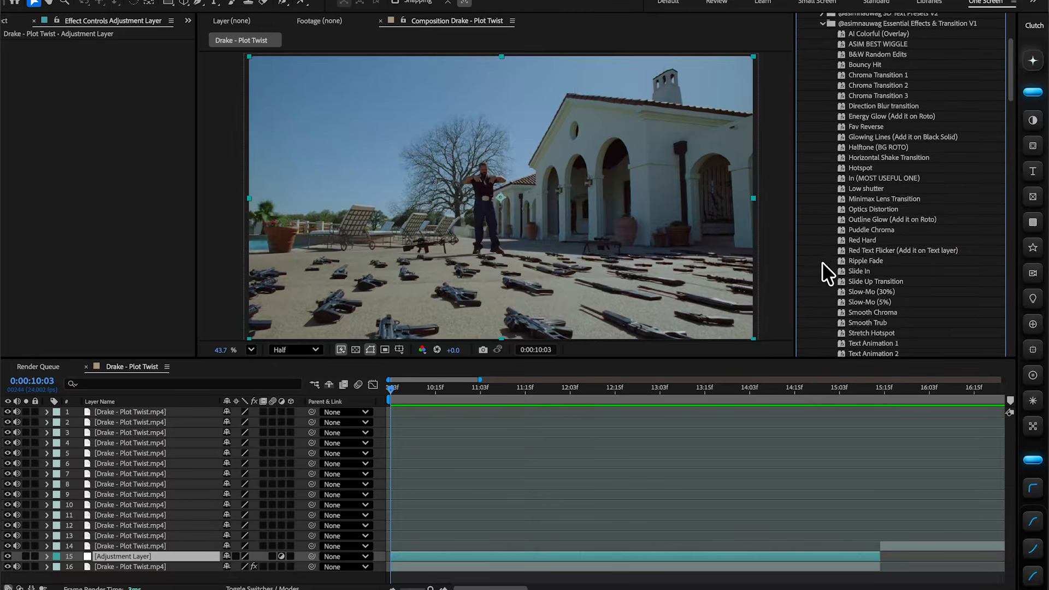
{"action": "scroll", "coordinate": [822, 261], "scroll_direction": "down", "scroll_amount": 10}
{"action": "scroll", "coordinate": [878, 315], "scroll_direction": "down", "scroll_amount": 3}
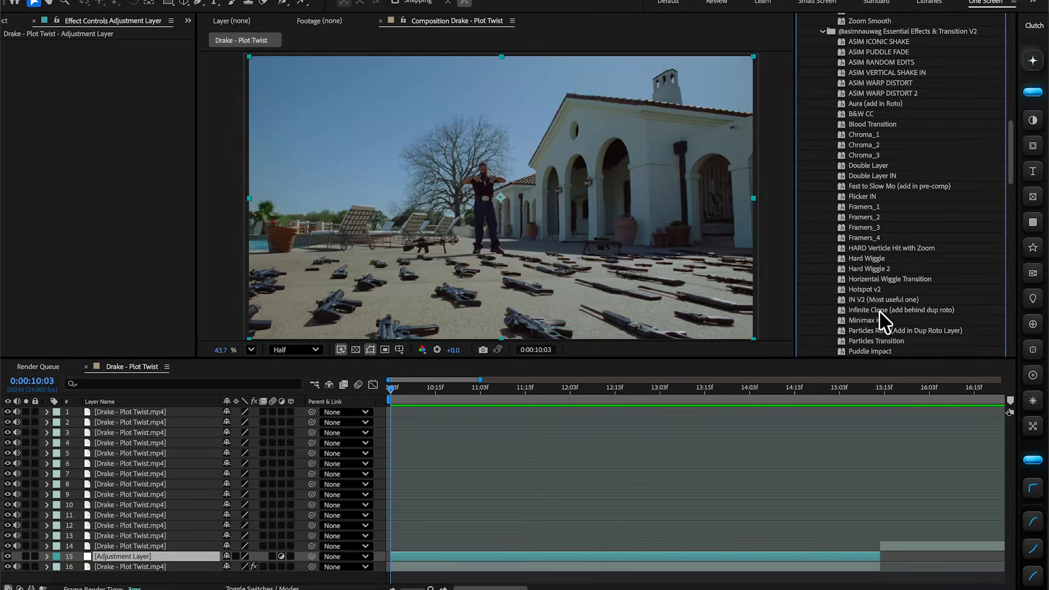
{"action": "double_click", "coordinate": [859, 195]}
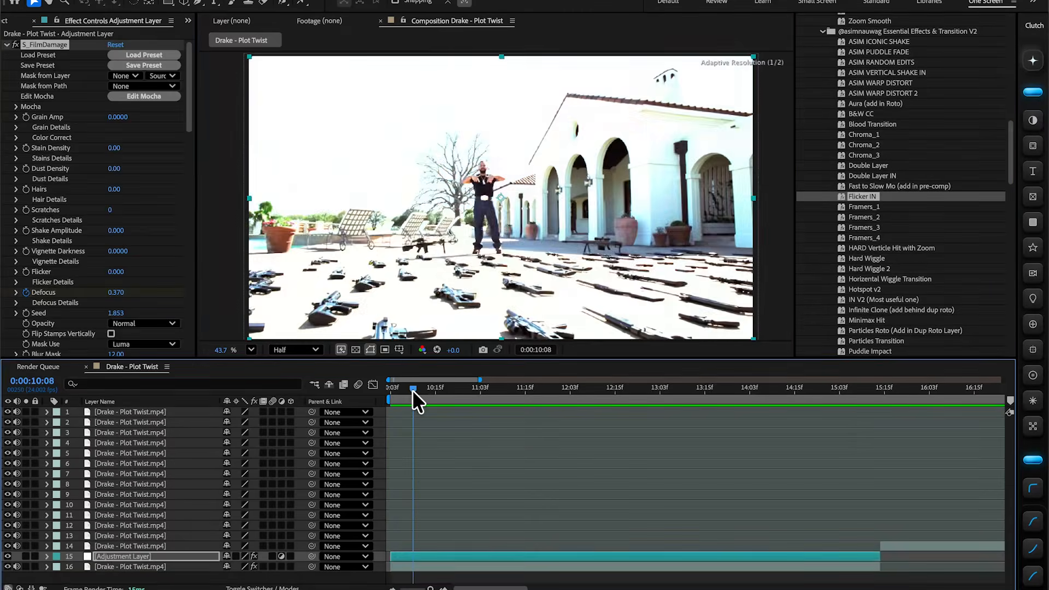
{"action": "scroll", "coordinate": [843, 303], "scroll_direction": "up", "scroll_amount": 15}
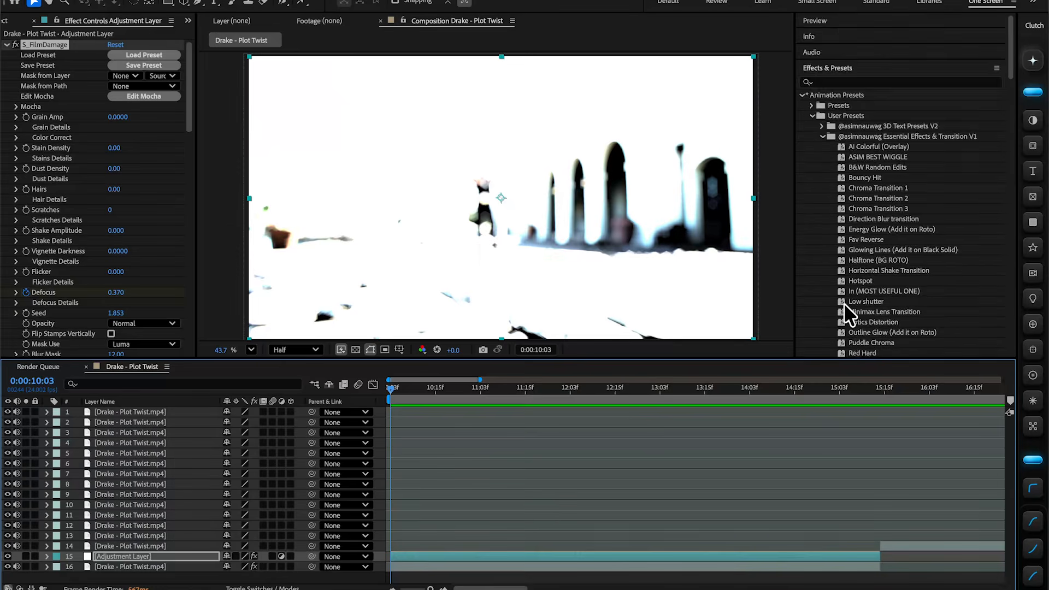
{"action": "scroll", "coordinate": [862, 212], "scroll_direction": "down", "scroll_amount": 15}
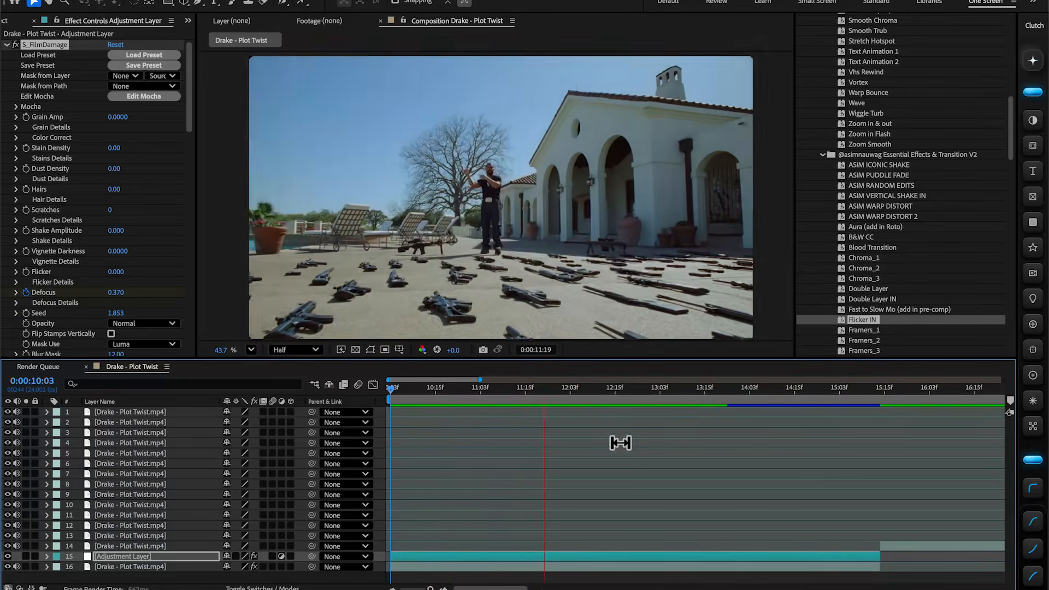
Add another adjustment layer over the first clip, beneath the Flicker IN one, and apply the S_BlurMoCurves effect to it.
{"action": "left_click", "coordinate": [707, 476]}
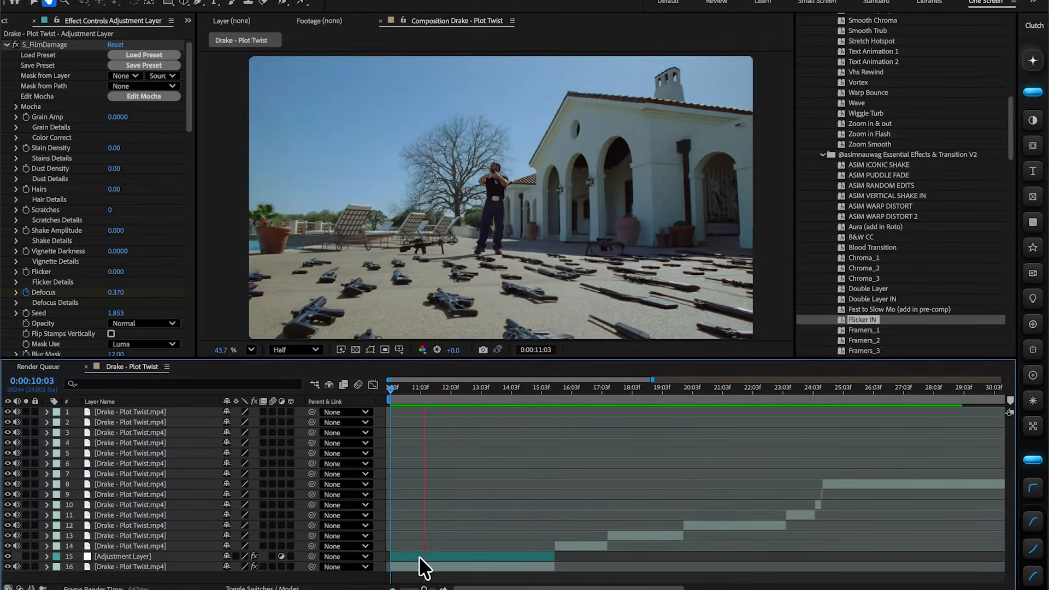
{"action": "left_click", "coordinate": [415, 563]}
{"action": "key", "text": "s"}
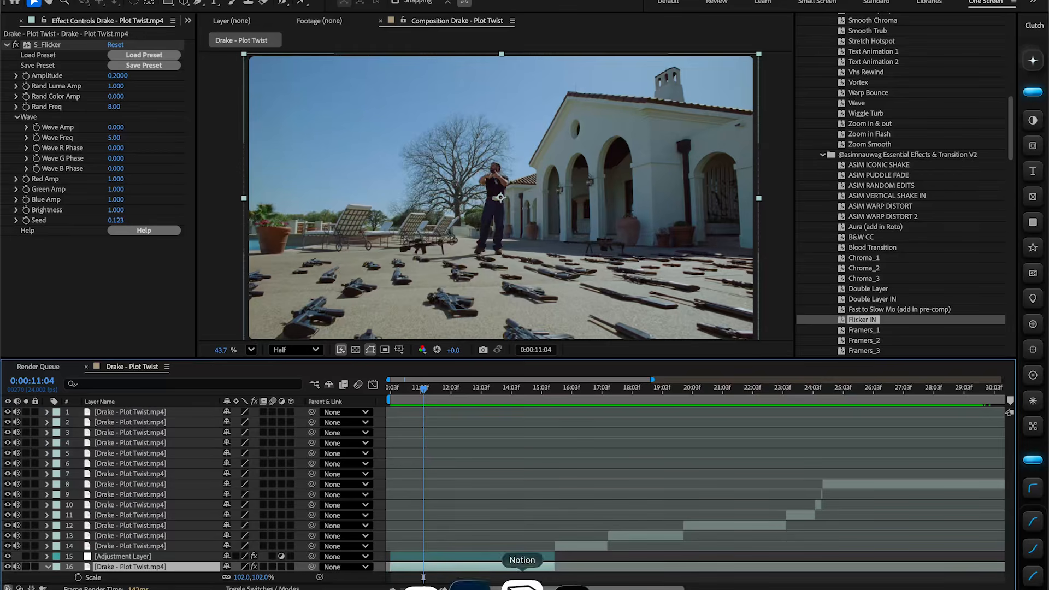
{"action": "key", "text": "ctrl+space"}
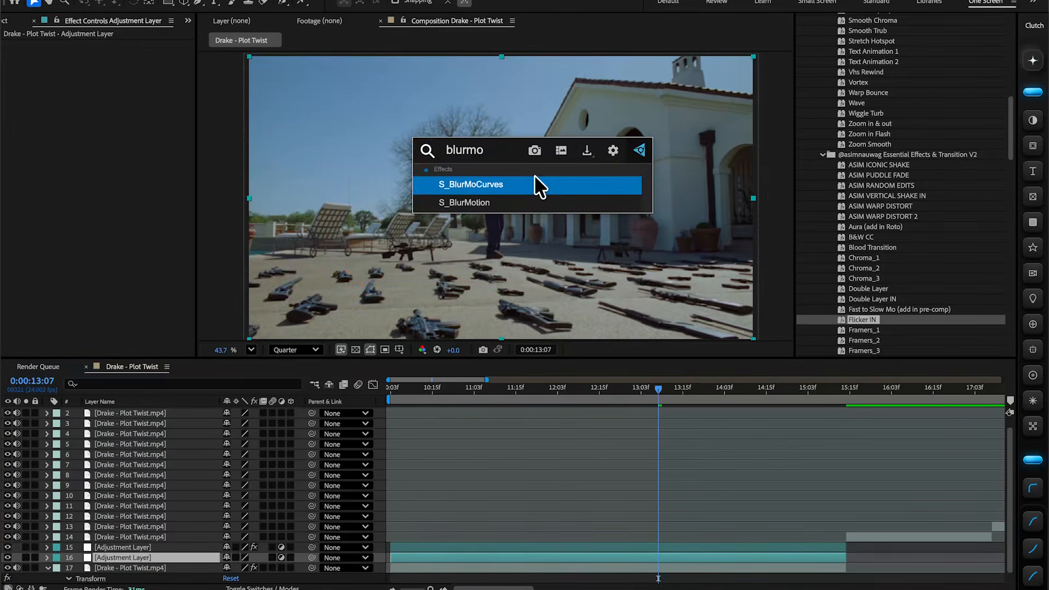
{"action": "left_click", "coordinate": [535, 180]}
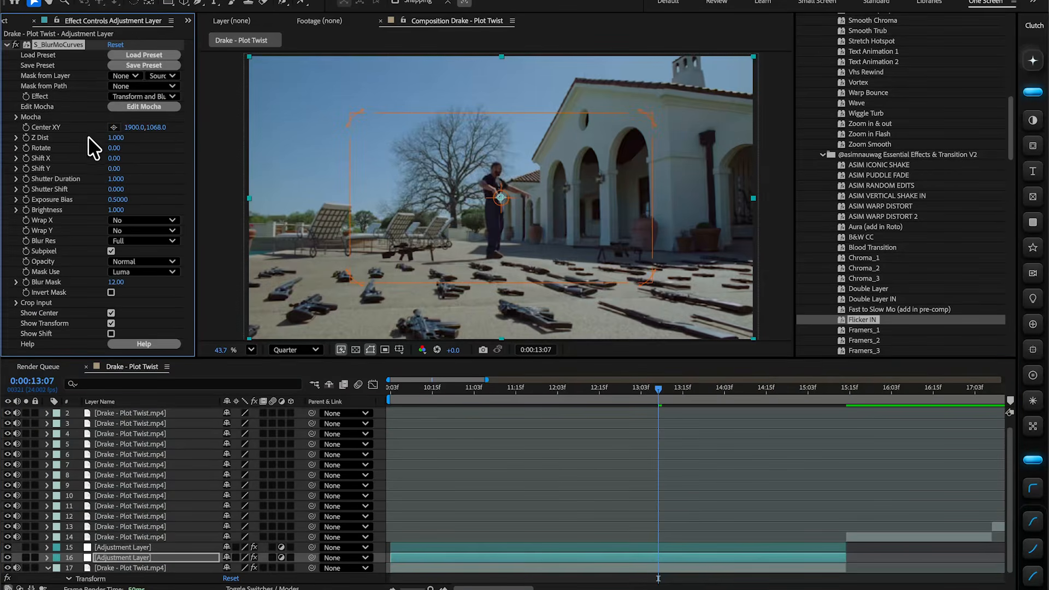
Move the S_Flicker and Transform effects from the first clip onto a new adjustment layer above it, and check the Scale keyframes.
{"action": "left_click", "coordinate": [122, 568]}
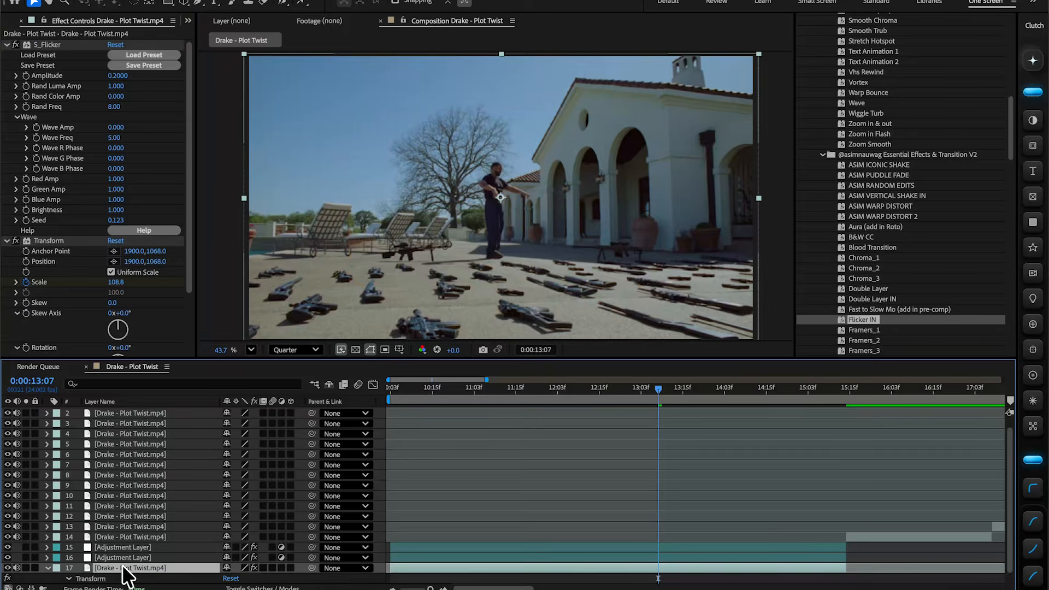
{"action": "left_click", "coordinate": [123, 557]}
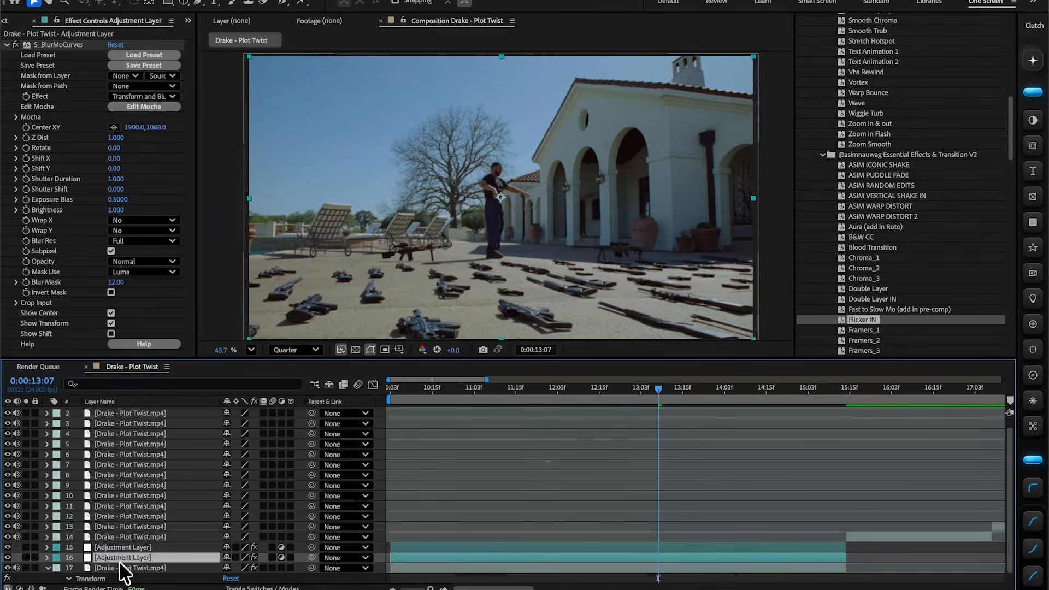
{"action": "left_click", "coordinate": [121, 568]}
{"action": "left_click", "coordinate": [122, 558]}
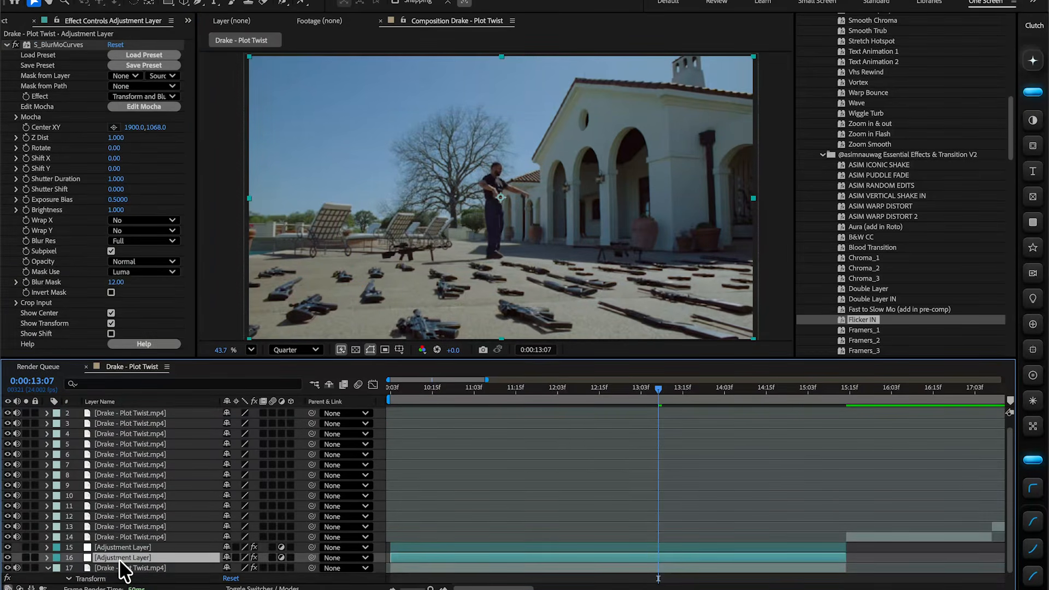
{"action": "left_click", "coordinate": [178, 568]}
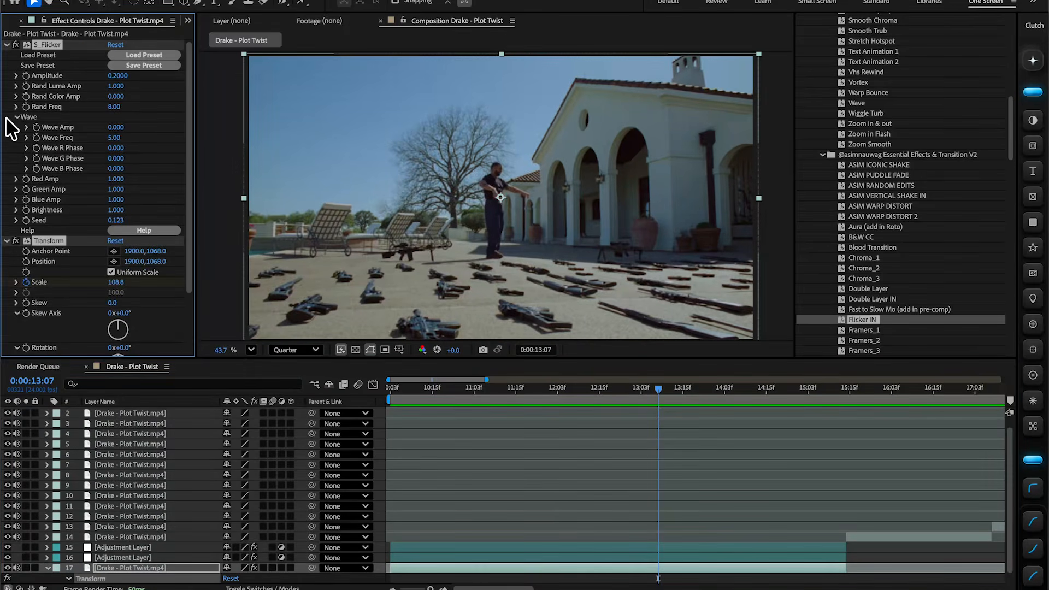
{"action": "scroll", "coordinate": [106, 444], "scroll_direction": "up", "scroll_amount": 1}
{"action": "left_click", "coordinate": [136, 566]}
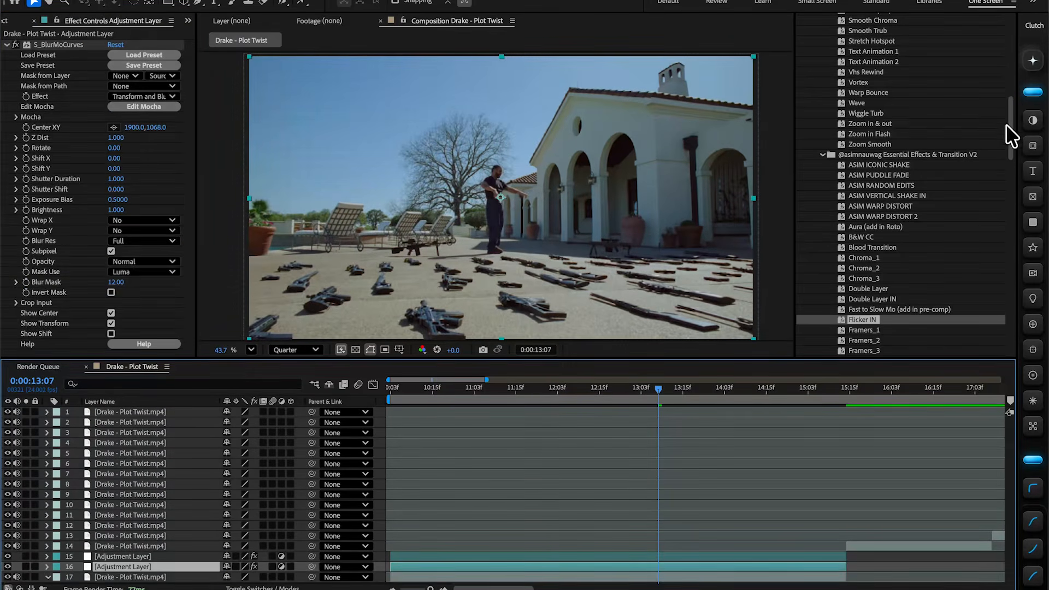
{"action": "left_click", "coordinate": [1032, 120]}
{"action": "left_click_drag", "start_coordinate": [465, 394], "coordinate": [389, 394]}
{"action": "key", "text": "super+v"}
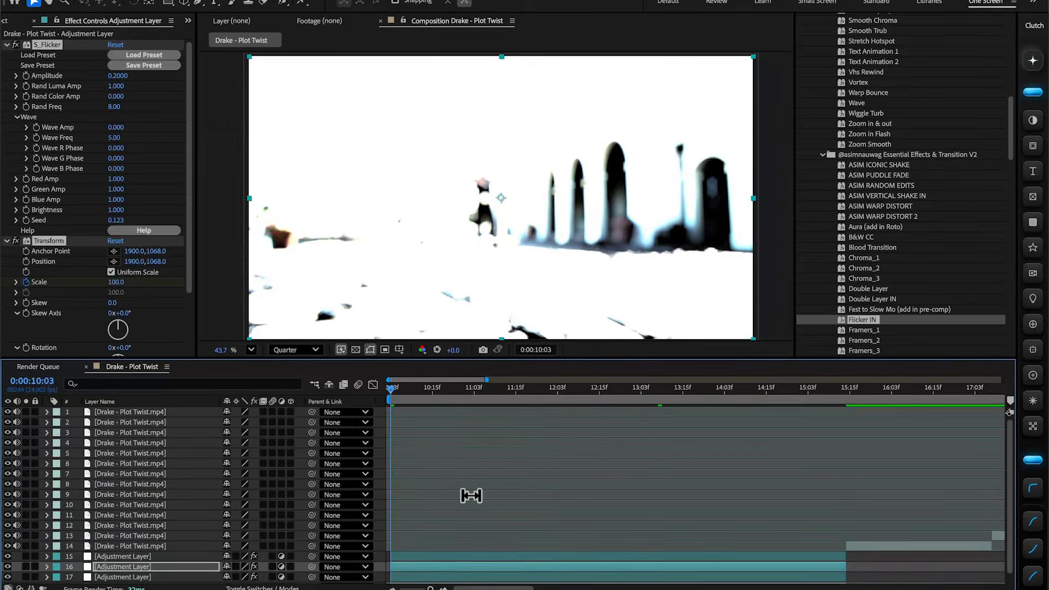
{"action": "key", "text": "u"}
{"action": "left_click_drag", "start_coordinate": [579, 389], "coordinate": [655, 440]}
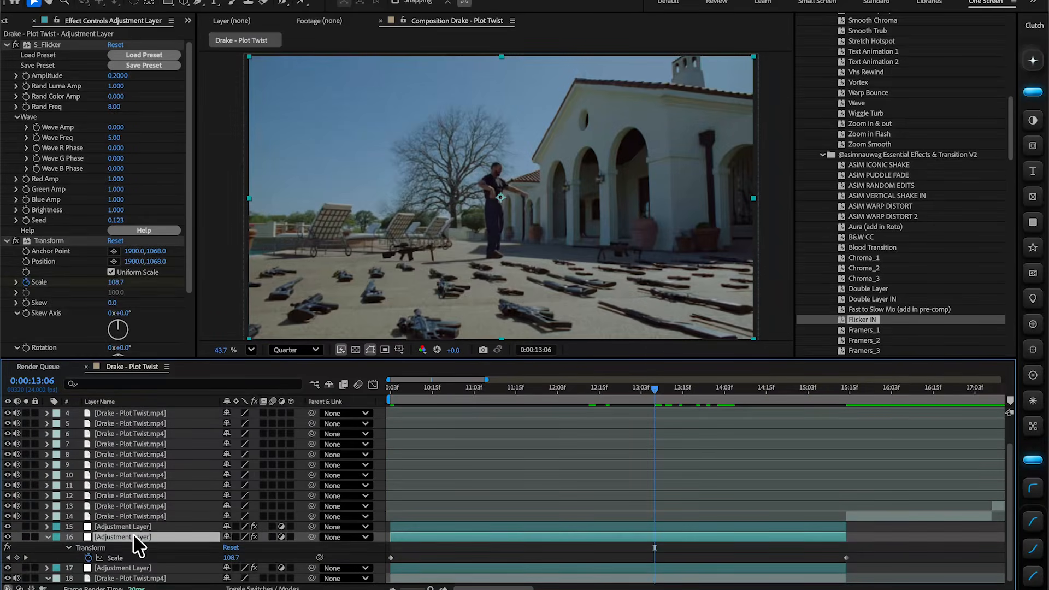
Rename the S_Flicker adjustment layer as Flicker and the adjustment layer above it as Flicker in.
{"action": "key", "text": "Return"}
{"action": "type", "text": "Flicke"}
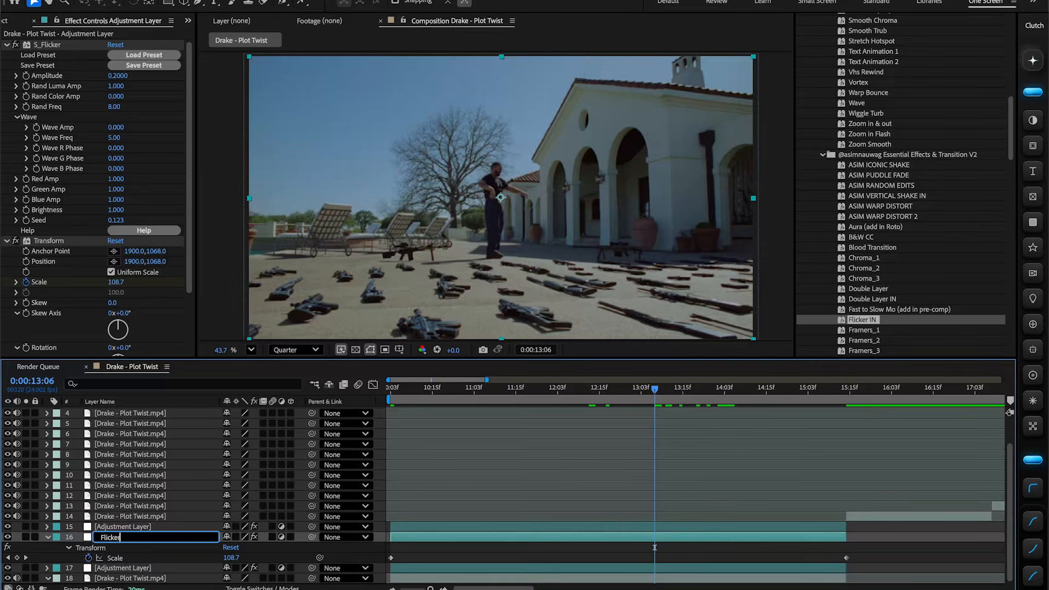
{"action": "type", "text": "r"}
{"action": "left_click", "coordinate": [132, 527]}
{"action": "key", "text": "Return"}
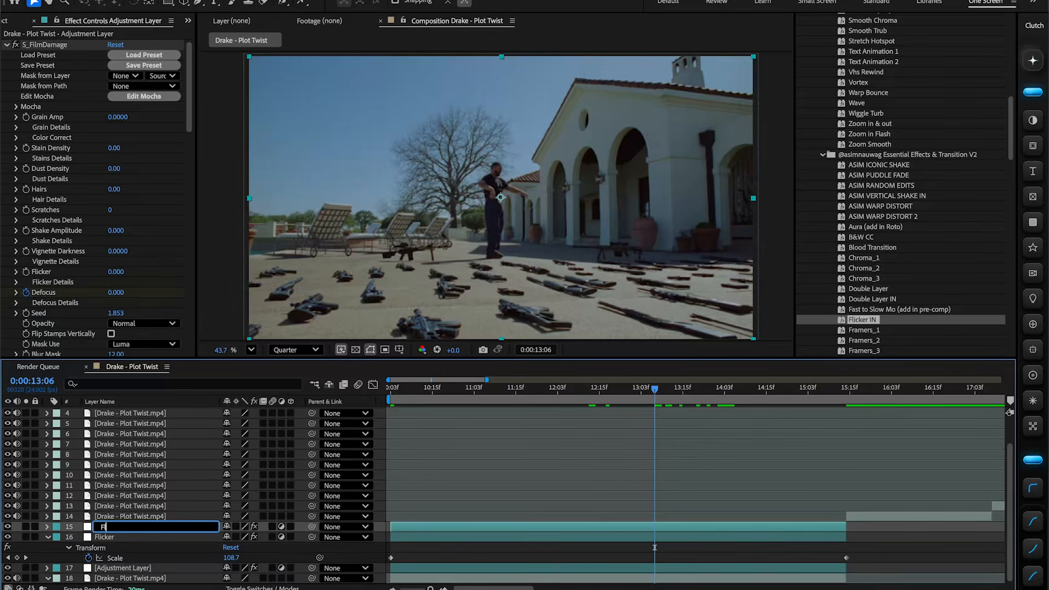
{"action": "type", "text": "Flicker in"}
{"action": "key", "text": "Return"}
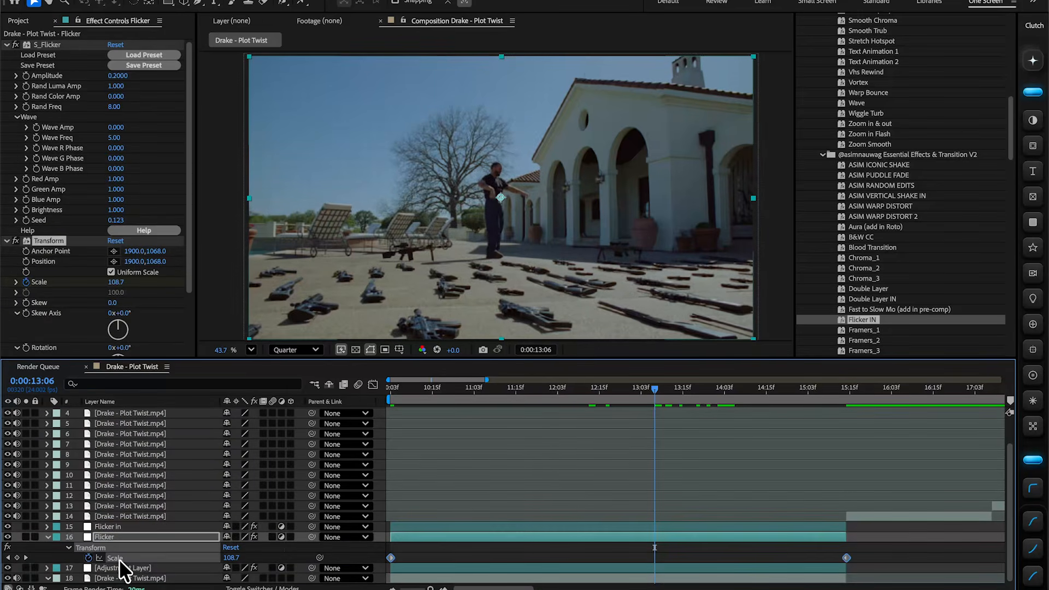
Rename the S_BlurMoCurves adjustment layer as Zoom and collapse the Flicker layer's properties.
{"action": "left_click", "coordinate": [126, 567]}
{"action": "key", "text": "Return"}
{"action": "type", "text": "T"}
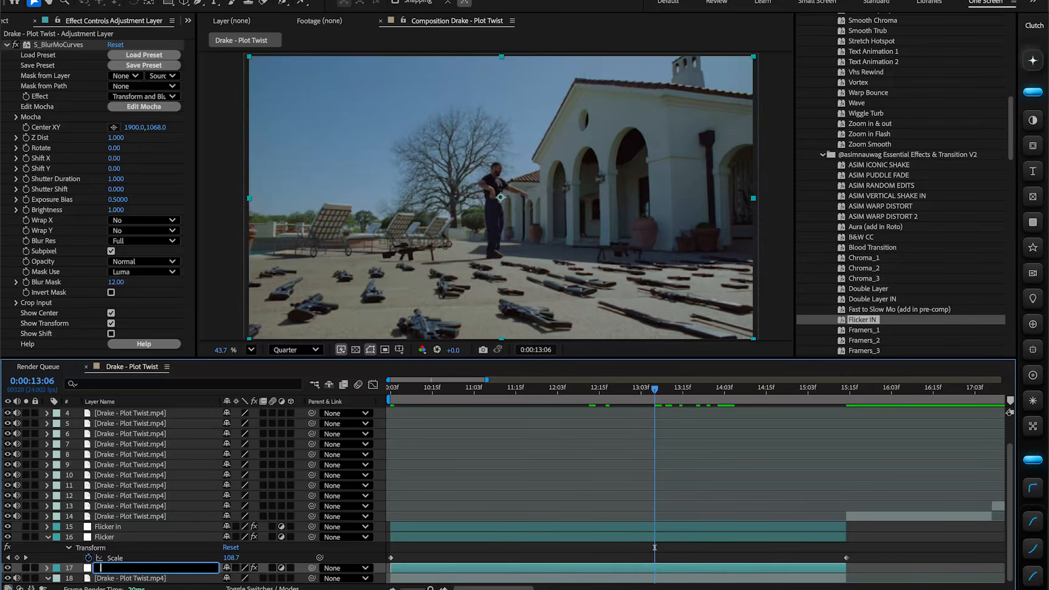
{"action": "type", "text": "oom"}
{"action": "key", "text": "Return"}
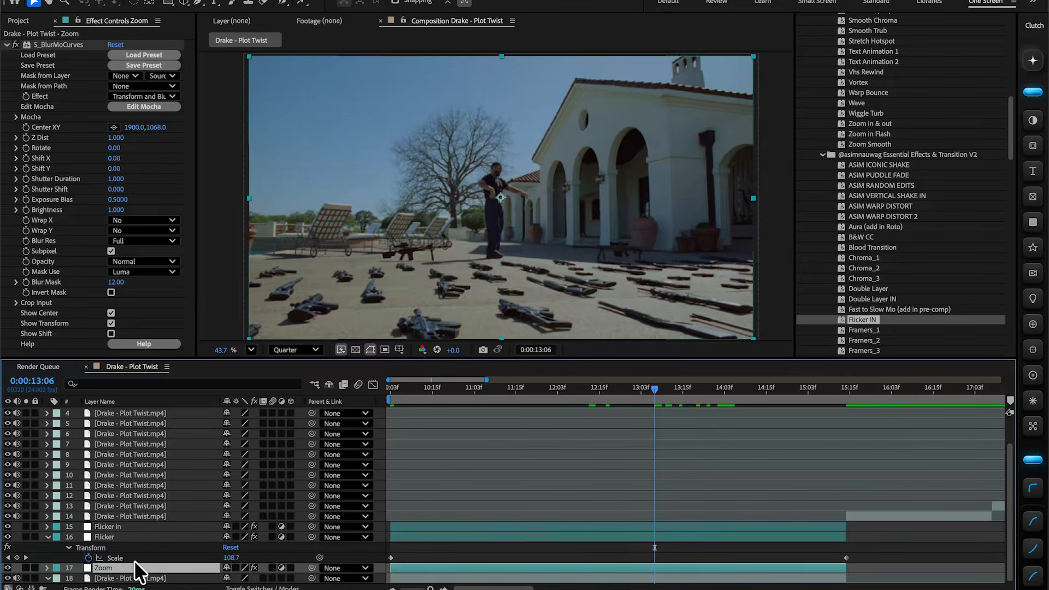
{"action": "left_click", "coordinate": [48, 537]}
Keyframe the S_BlurMoCurves Z Dist on the Zoom layer from 1.000 to 0.161 at the end of the first clip.
{"action": "left_click", "coordinate": [49, 44]}
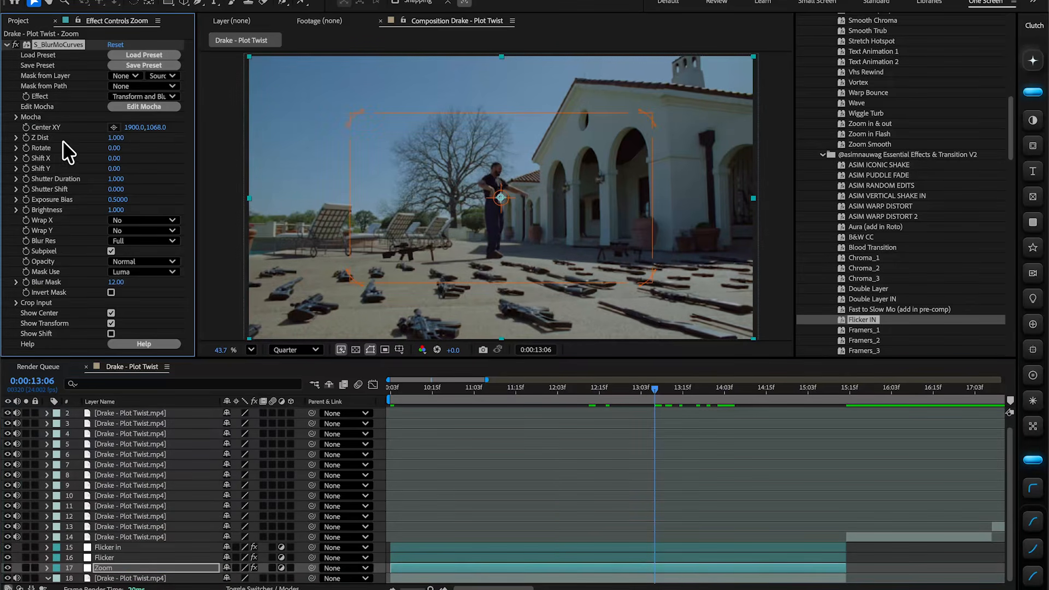
{"action": "key", "text": "u"}
{"action": "scroll", "coordinate": [775, 502], "scroll_direction": "down", "scroll_amount": 2}
{"action": "scroll", "coordinate": [771, 506], "scroll_direction": "up", "scroll_amount": 5}
{"action": "scroll", "coordinate": [771, 506], "scroll_direction": "left", "scroll_amount": 3}
{"action": "scroll", "coordinate": [771, 507], "scroll_direction": "down", "scroll_amount": 5}
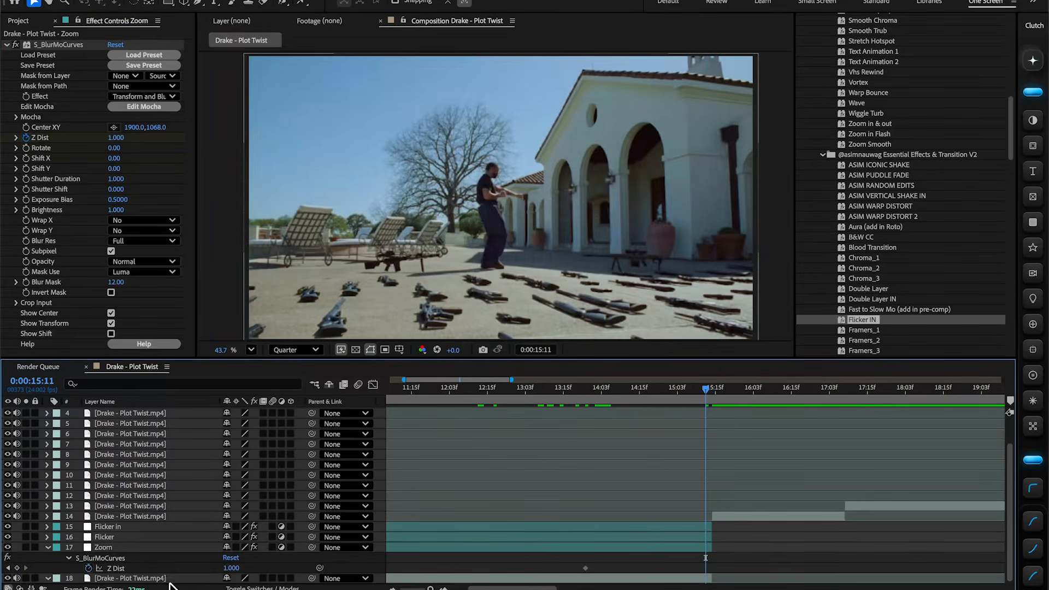
{"action": "left_click_drag", "start_coordinate": [229, 568], "coordinate": [159, 580]}
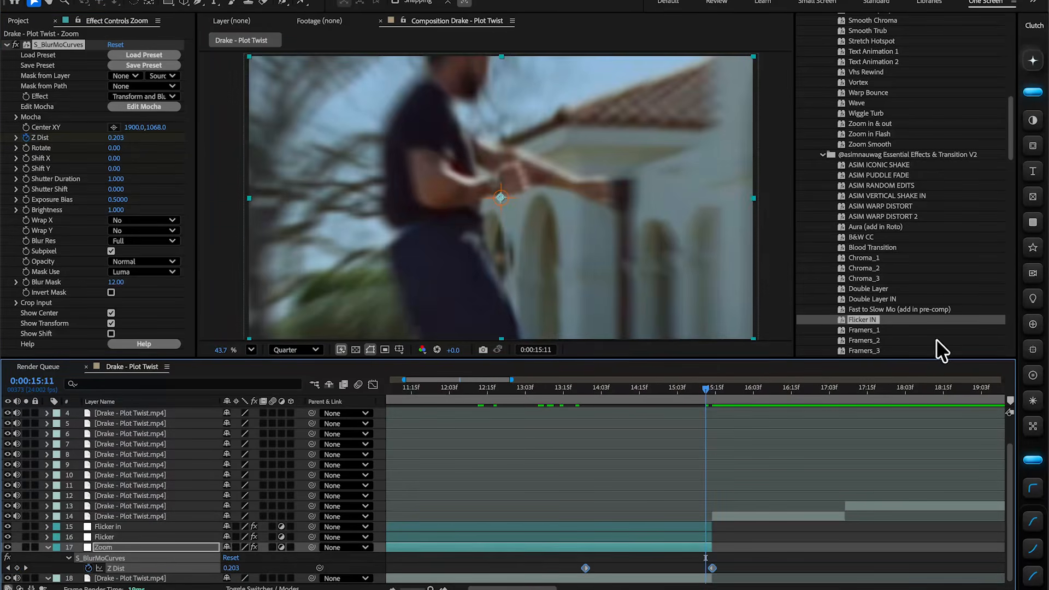
Apply a Clutch easing curve to both Z Dist keyframes of the Zoom layer and preview the zoom into the next clip.
{"action": "scroll", "coordinate": [1032, 407], "scroll_direction": "down", "scroll_amount": 7}
{"action": "scroll", "coordinate": [1034, 164], "scroll_direction": "up", "scroll_amount": 7}
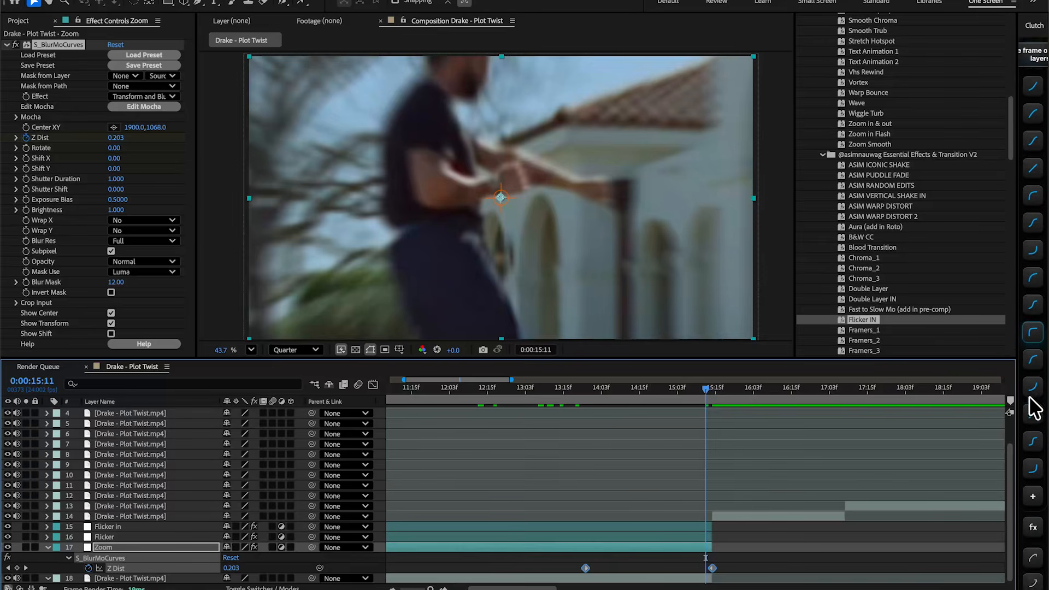
{"action": "scroll", "coordinate": [1034, 142], "scroll_direction": "down", "scroll_amount": 3}
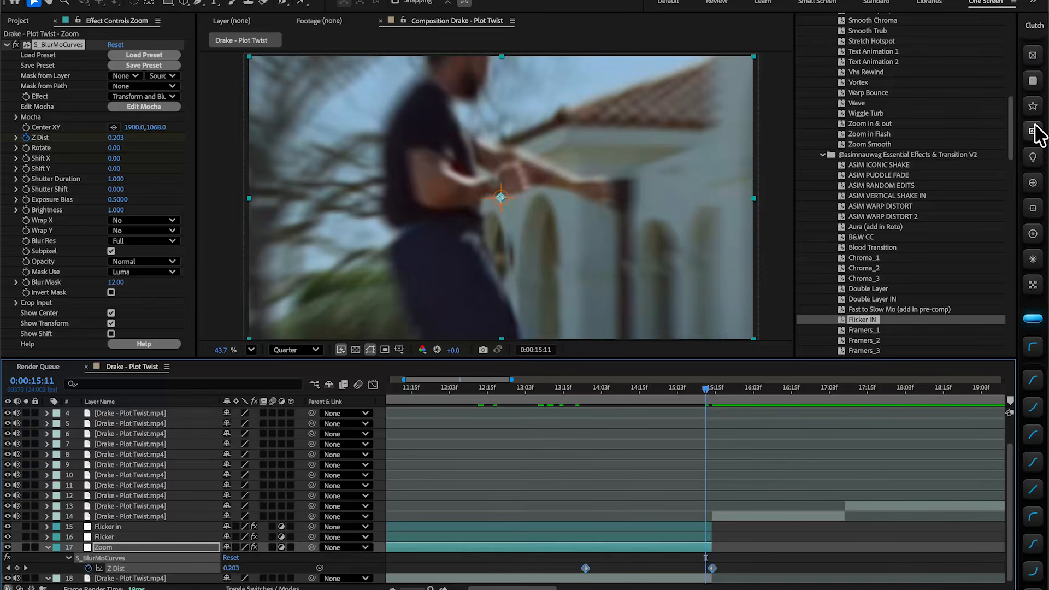
{"action": "scroll", "coordinate": [1030, 297], "scroll_direction": "up", "scroll_amount": 4}
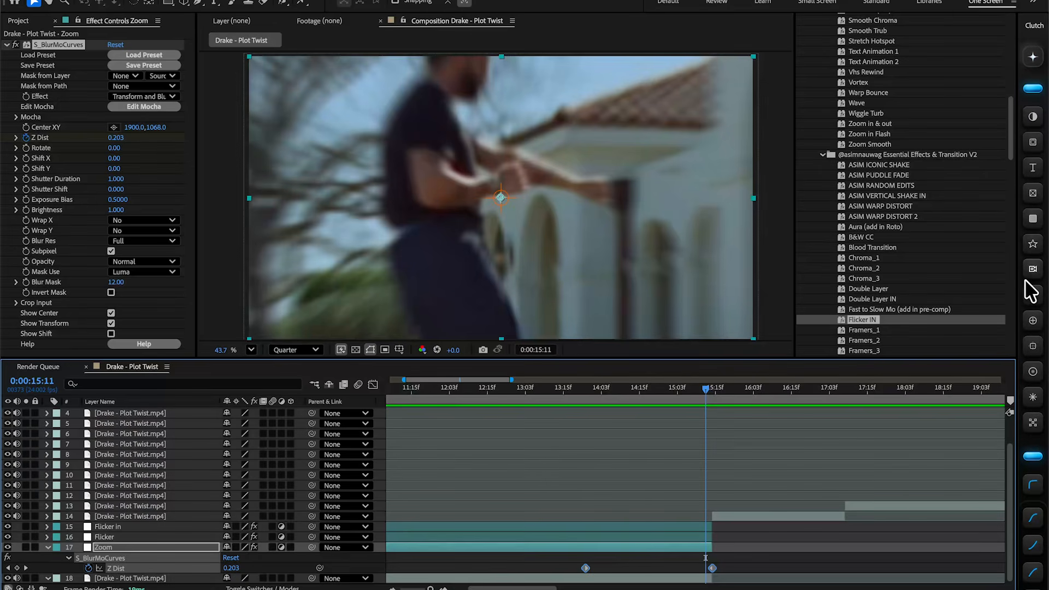
{"action": "left_click", "coordinate": [1031, 295]}
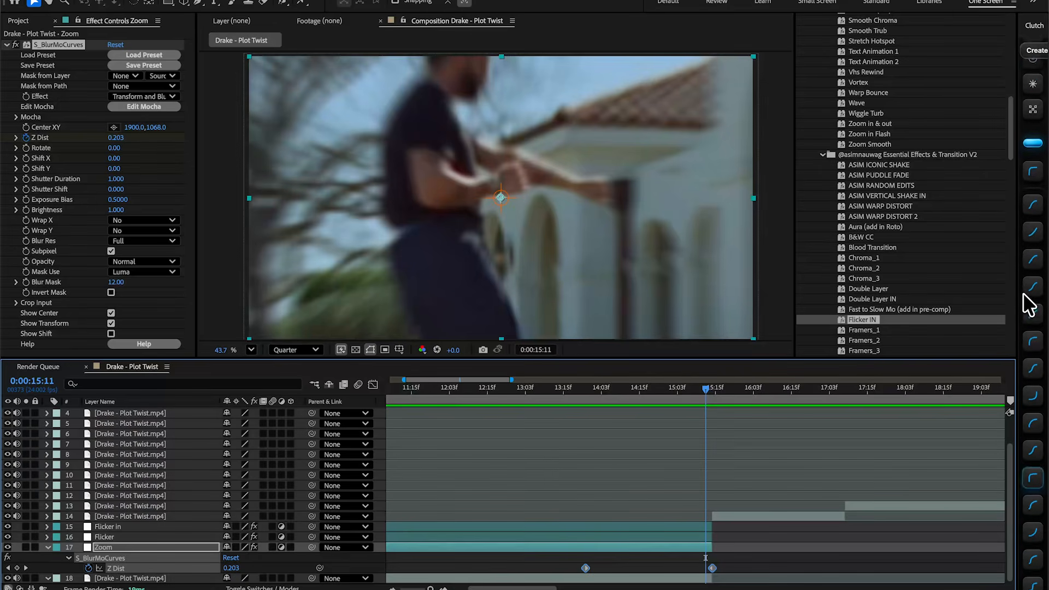
{"action": "scroll", "coordinate": [1032, 491], "scroll_direction": "down", "scroll_amount": 2}
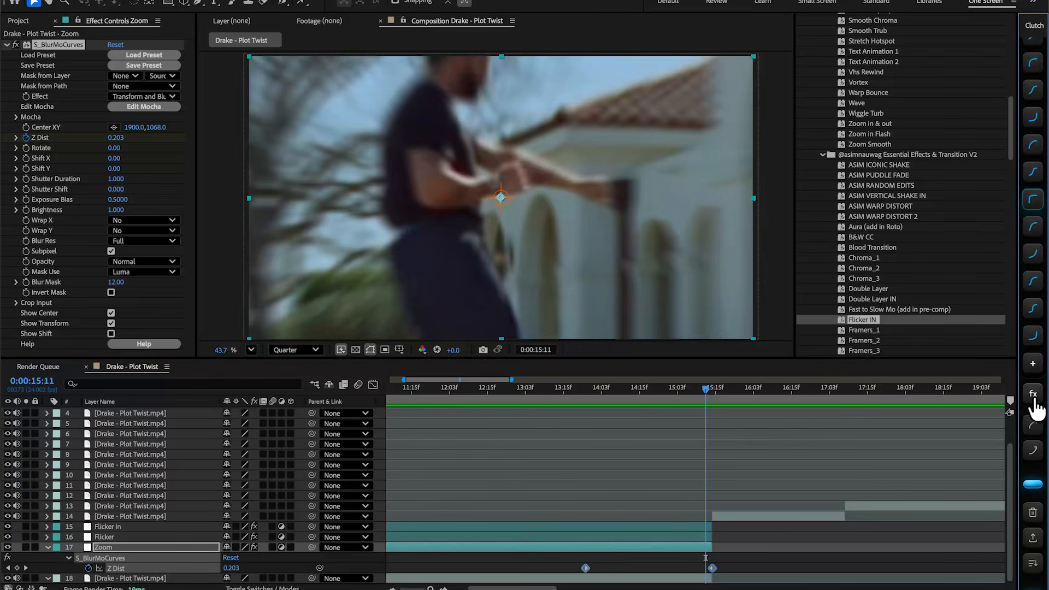
{"action": "scroll", "coordinate": [1035, 404], "scroll_direction": "up", "scroll_amount": 2}
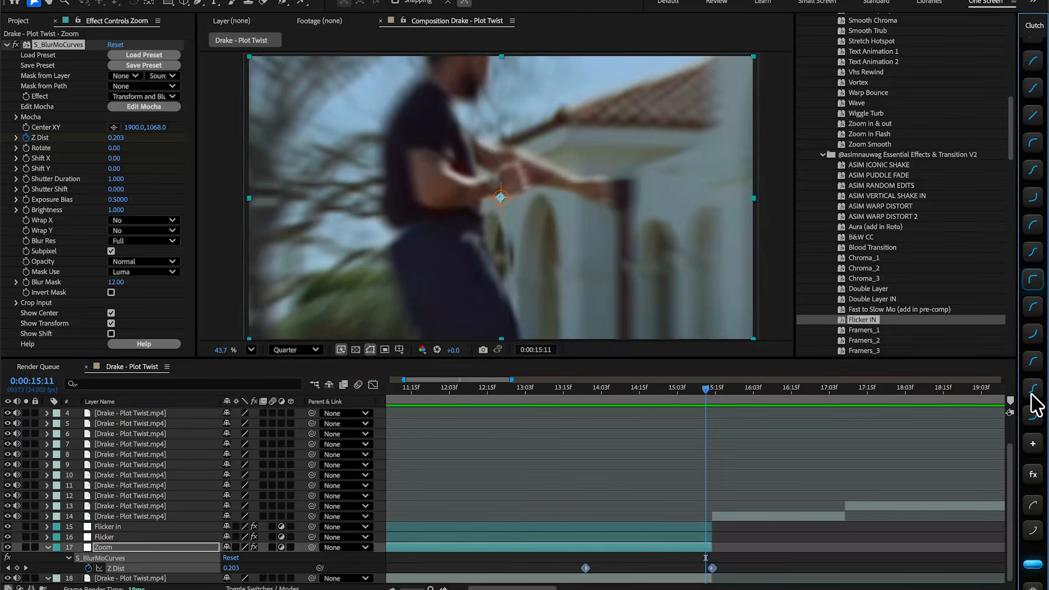
{"action": "scroll", "coordinate": [1031, 156], "scroll_direction": "up", "scroll_amount": 1}
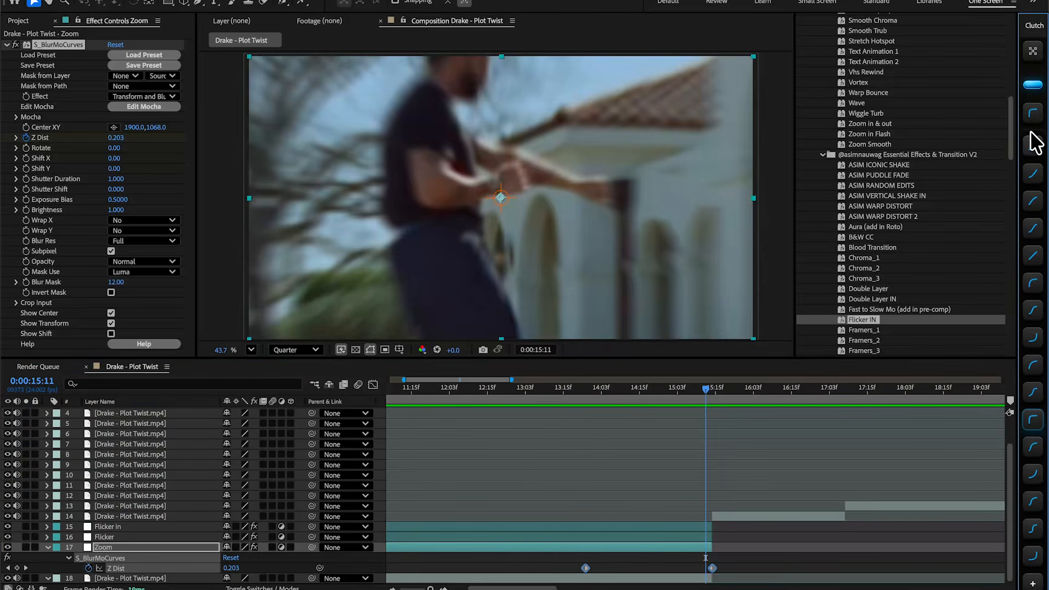
{"action": "scroll", "coordinate": [1034, 122], "scroll_direction": "up", "scroll_amount": 1}
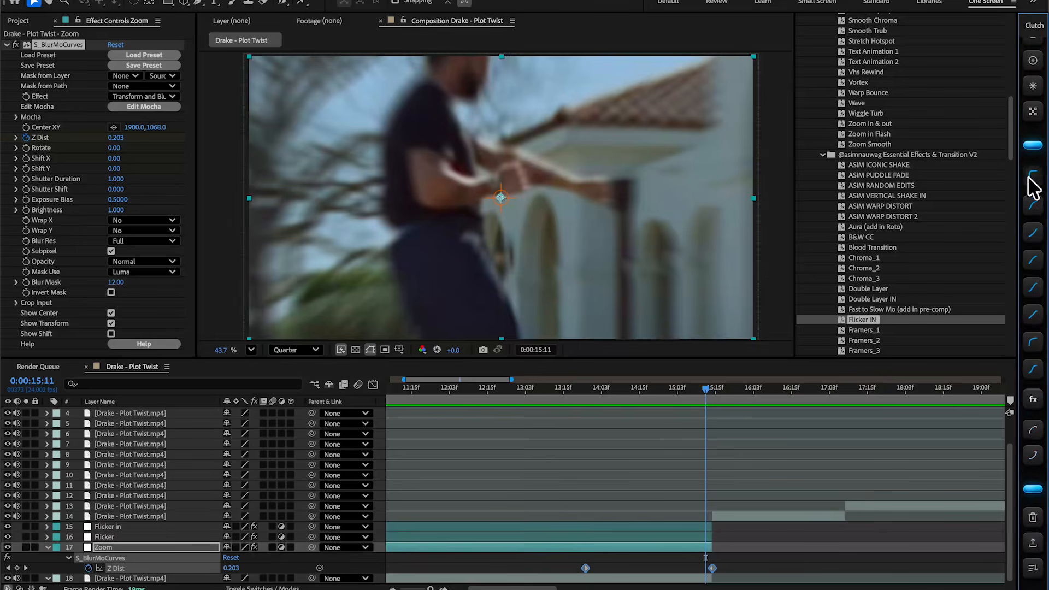
{"action": "scroll", "coordinate": [1031, 235], "scroll_direction": "down", "scroll_amount": 1}
{"action": "left_click", "coordinate": [1033, 326]}
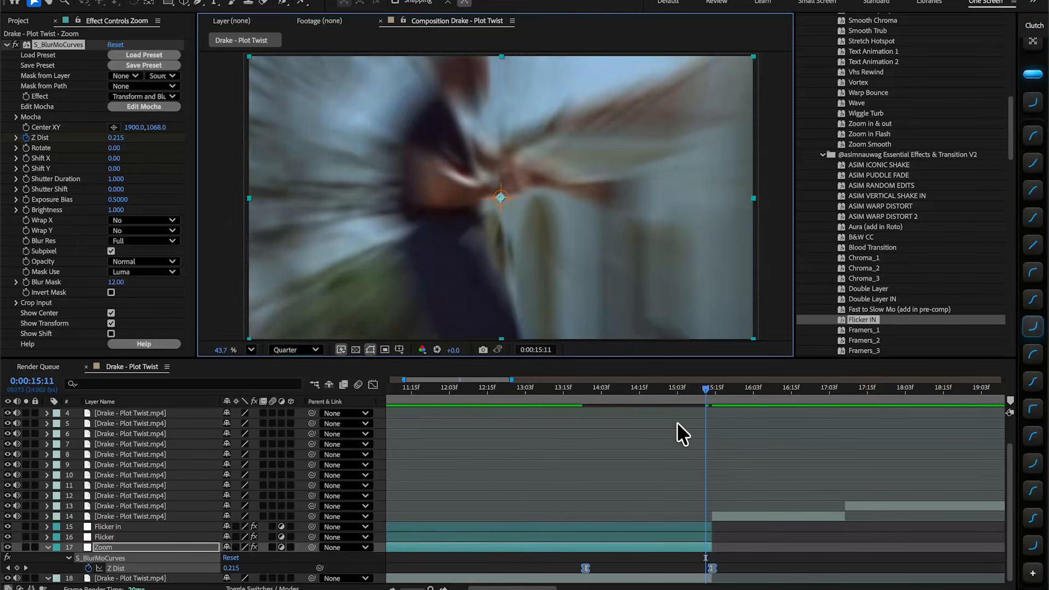
{"action": "left_click", "coordinate": [570, 388]}
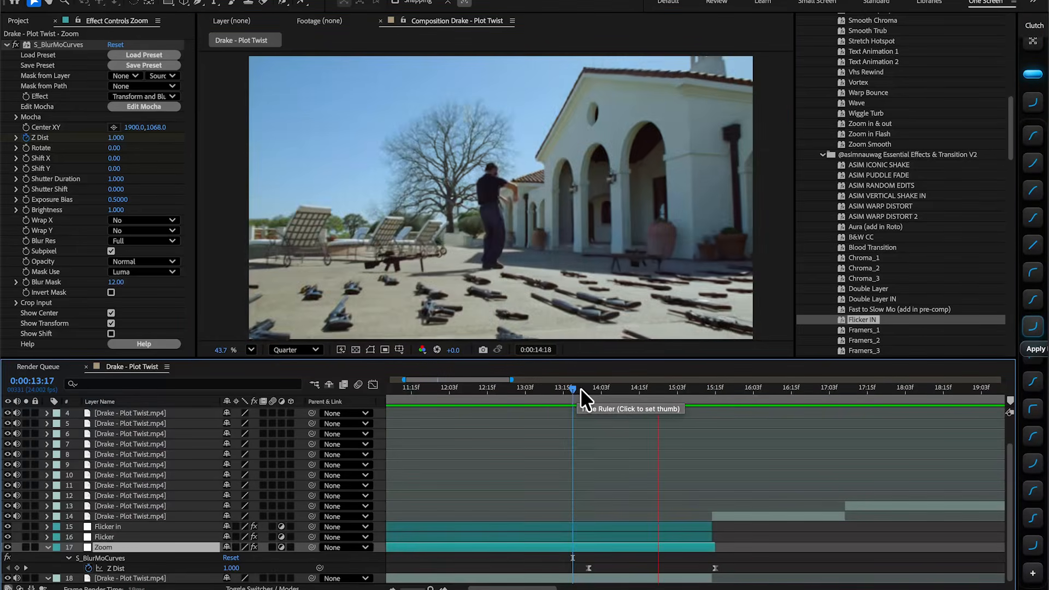
{"action": "left_click_drag", "start_coordinate": [690, 389], "coordinate": [706, 399]}
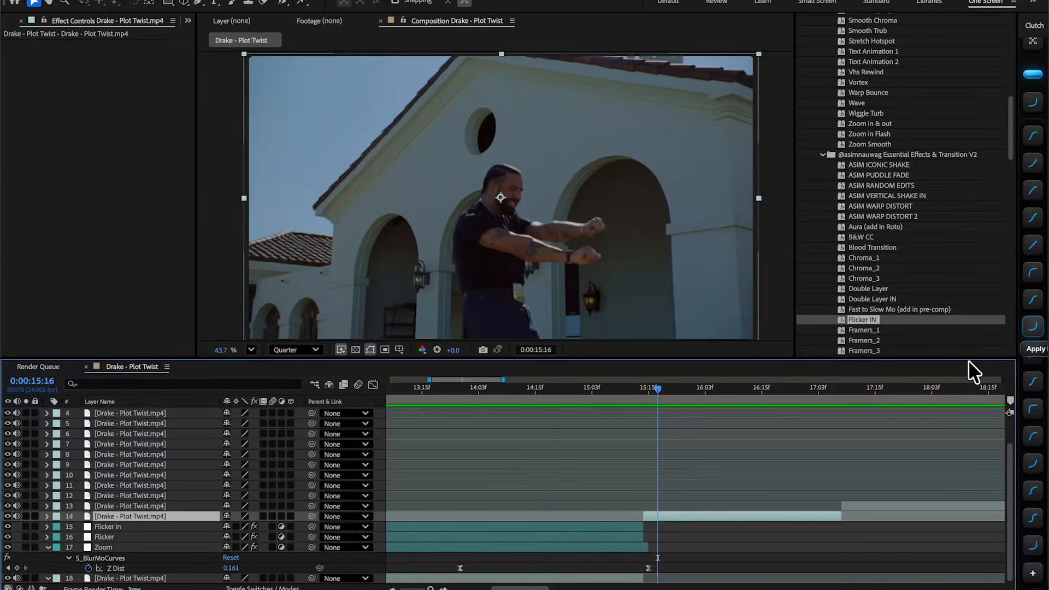
Add an adjustment layer over the second clip and apply the Horizontal Shake Transition preset to it.
{"action": "scroll", "coordinate": [1036, 337], "scroll_direction": "up", "scroll_amount": 7}
{"action": "left_click", "coordinate": [1032, 121]}
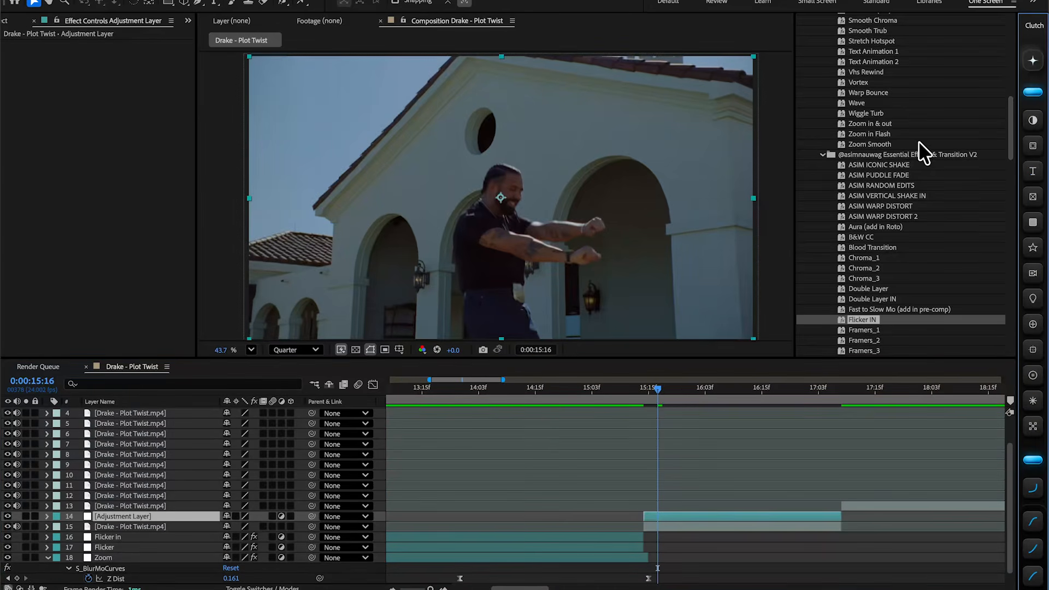
{"action": "scroll", "coordinate": [919, 141], "scroll_direction": "down", "scroll_amount": 5}
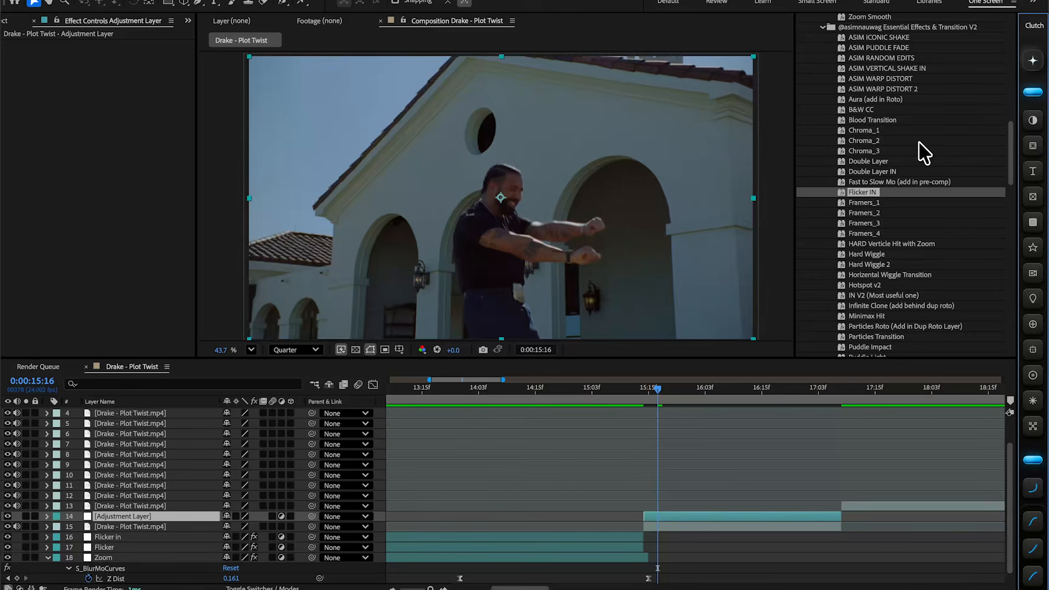
{"action": "scroll", "coordinate": [918, 141], "scroll_direction": "down", "scroll_amount": 4}
{"action": "scroll", "coordinate": [918, 141], "scroll_direction": "up", "scroll_amount": 7}
{"action": "scroll", "coordinate": [918, 141], "scroll_direction": "up", "scroll_amount": 10}
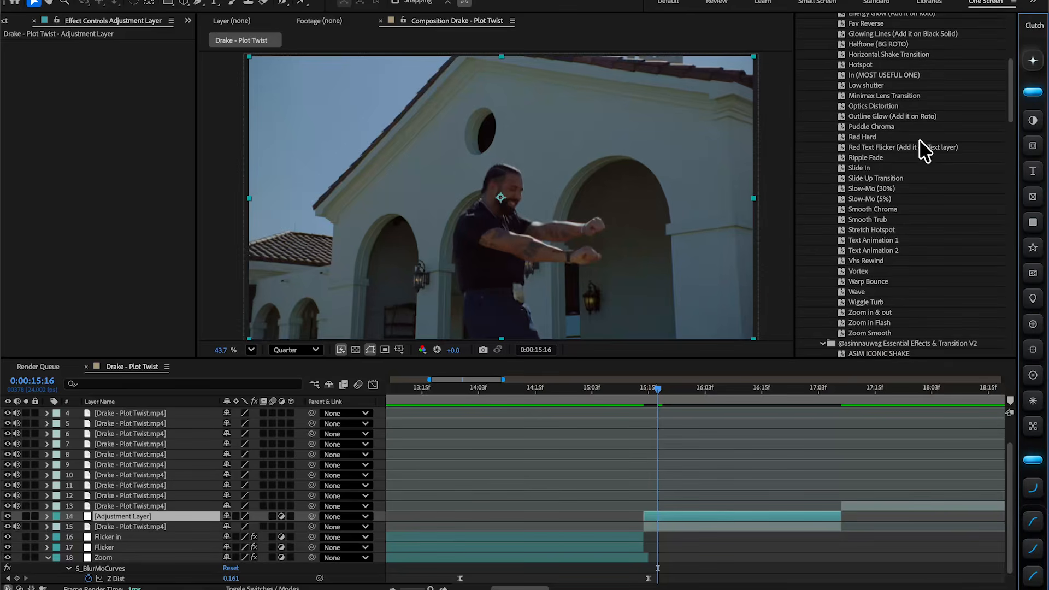
{"action": "scroll", "coordinate": [918, 138], "scroll_direction": "up", "scroll_amount": 8}
{"action": "scroll", "coordinate": [968, 157], "scroll_direction": "down", "scroll_amount": 10}
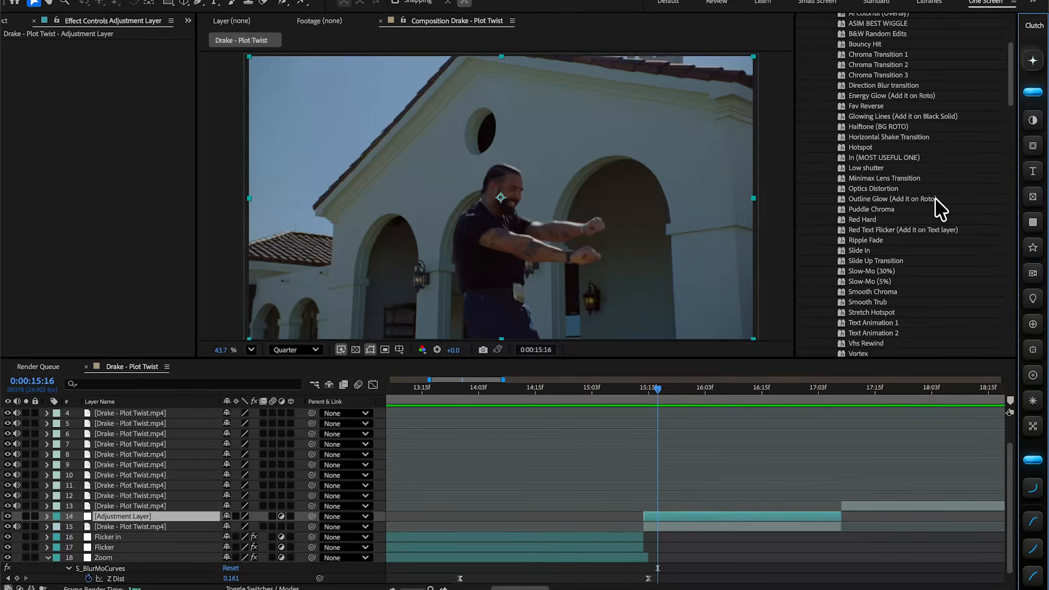
{"action": "scroll", "coordinate": [879, 275], "scroll_direction": "down", "scroll_amount": 2}
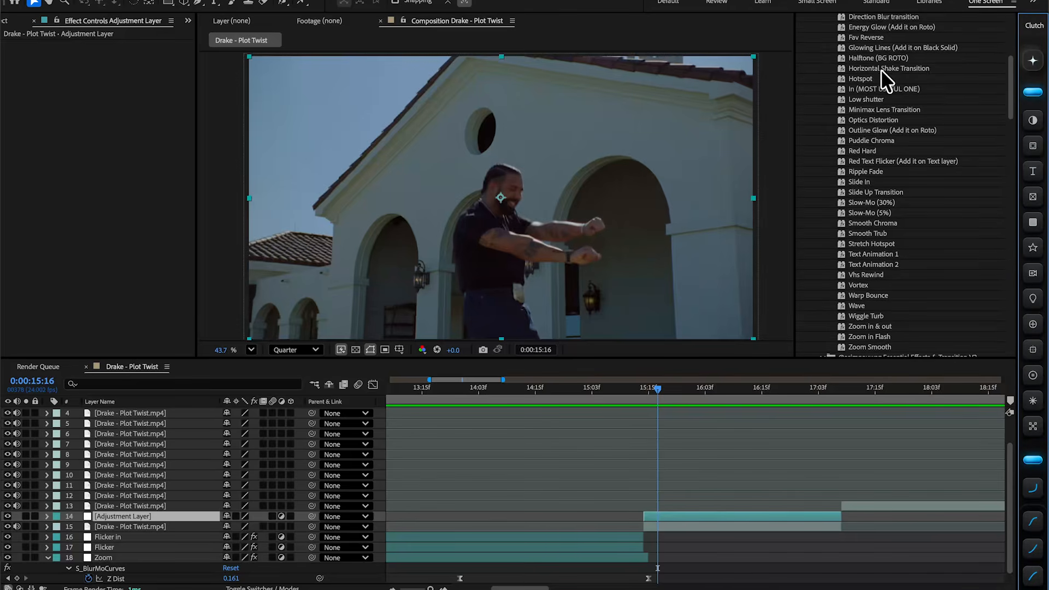
{"action": "double_click", "coordinate": [881, 68]}
{"action": "scroll", "coordinate": [674, 539], "scroll_direction": "down", "scroll_amount": 2}
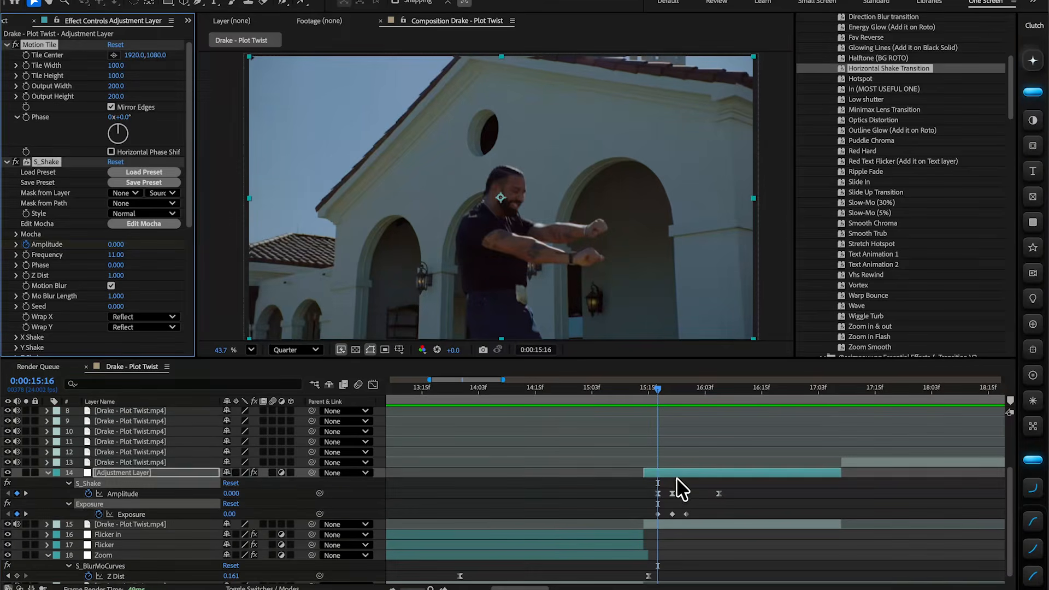
Slide the shake adjustment layer earlier across the cut so it starts at 0:00:15:07, and preview the transition.
{"action": "left_click_drag", "start_coordinate": [673, 475], "coordinate": [621, 474]}
{"action": "left_click", "coordinate": [614, 389]}
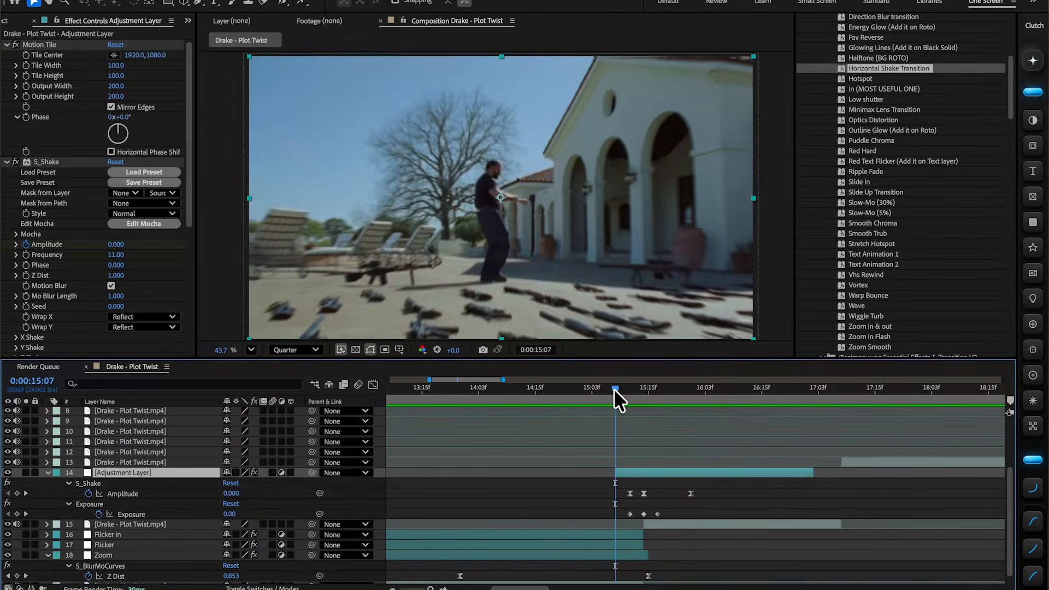
{"action": "key", "text": "space"}
Move the last S_Shake Amplitude keyframe later to about 0:00:16:04 and make the curve fall more steeply after its peak.
{"action": "left_click_drag", "start_coordinate": [740, 492], "coordinate": [713, 493]}
{"action": "right_click", "coordinate": [685, 493]}
{"action": "key", "text": "Escape"}
{"action": "key", "text": "shift+F3"}
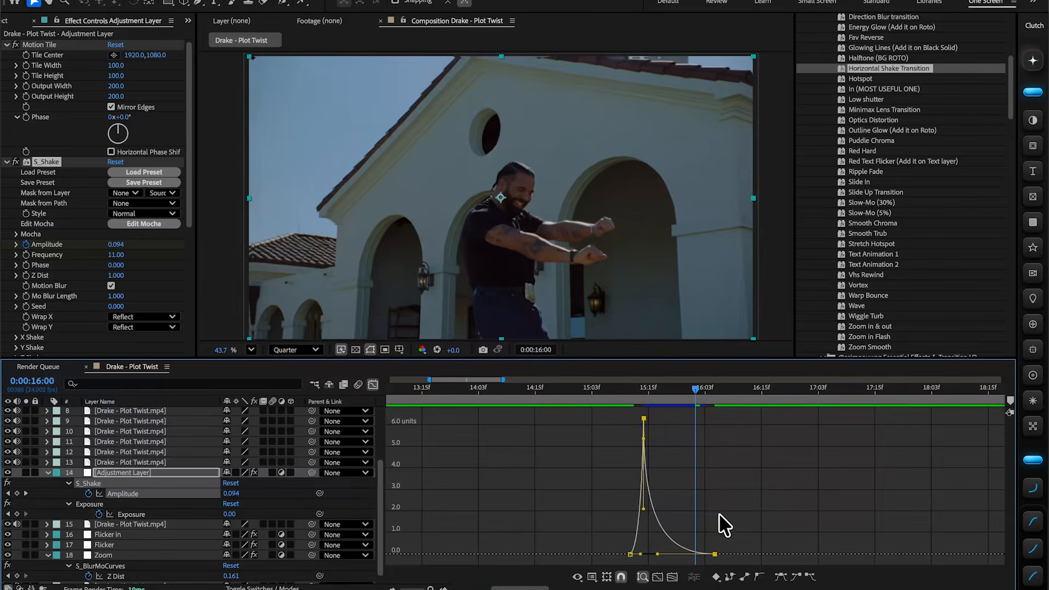
{"action": "left_click_drag", "start_coordinate": [644, 509], "coordinate": [644, 546]}
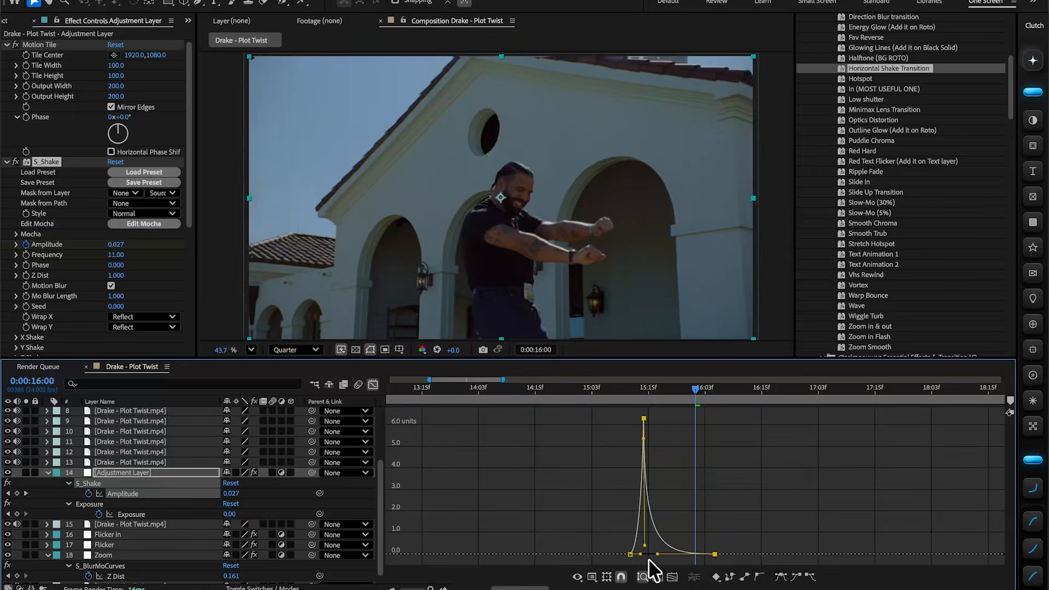
{"action": "left_click_drag", "start_coordinate": [695, 388], "coordinate": [591, 390]}
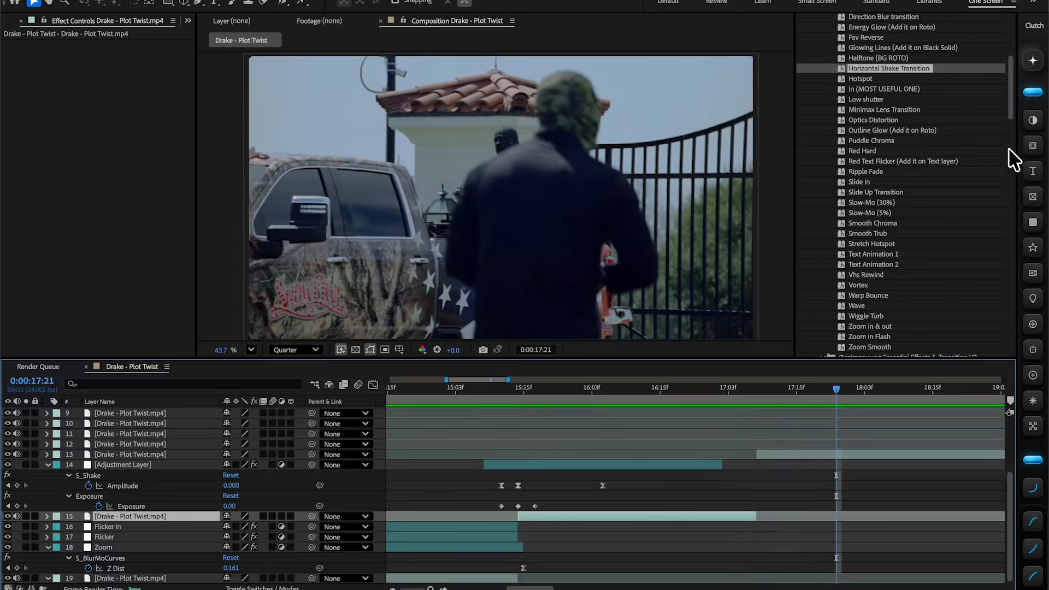
Precompose the second clip, open the precomp, and add an adjustment layer with S_BlurMoCurves at its start.
{"action": "double_click", "coordinate": [591, 516]}
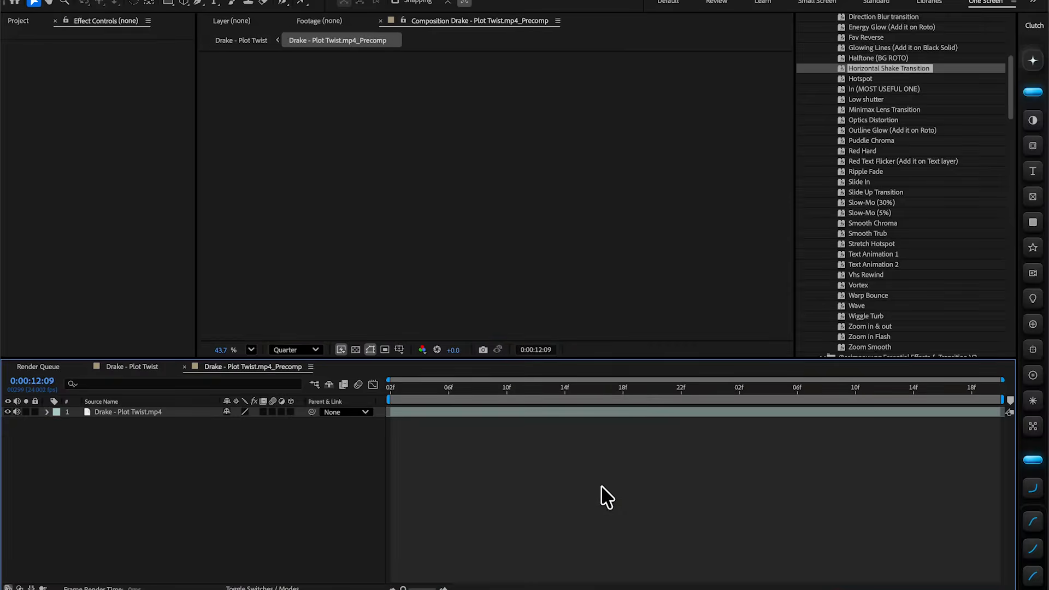
{"action": "left_click", "coordinate": [1020, 126]}
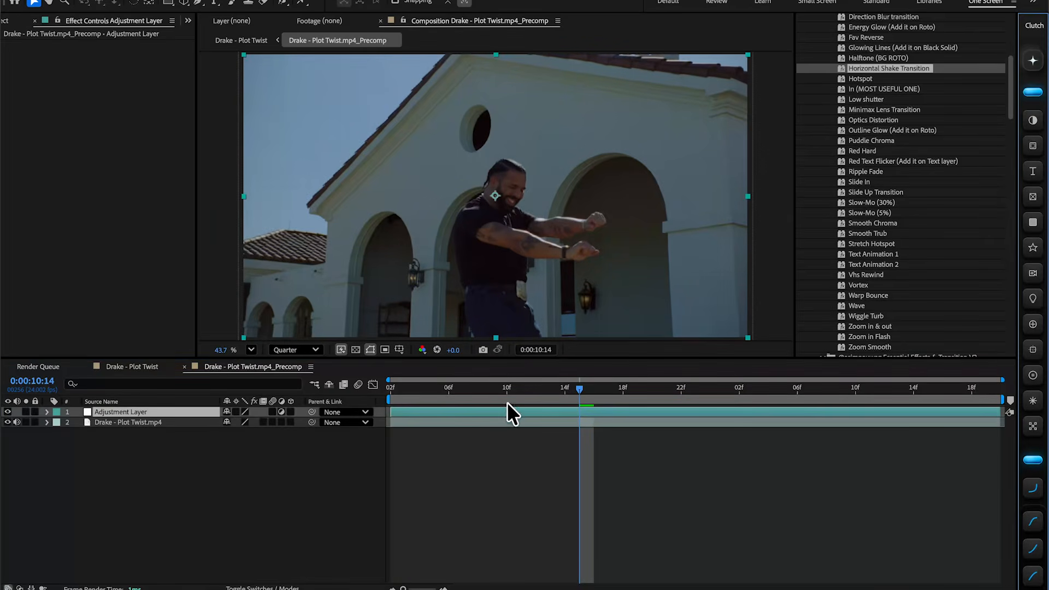
{"action": "key", "text": "Home"}
{"action": "key", "text": "ctrl+space"}
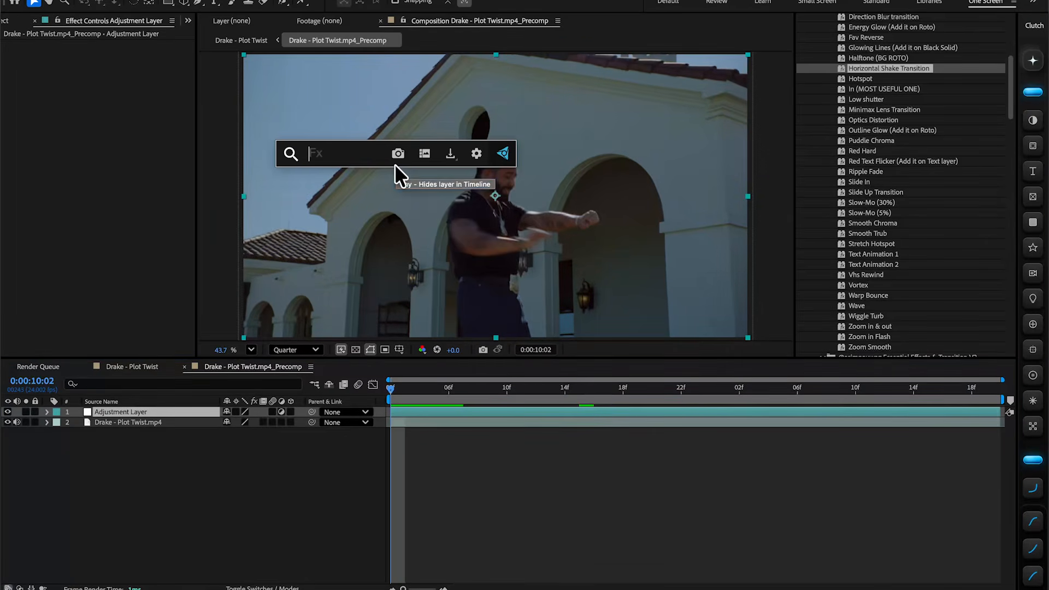
{"action": "type", "text": "blurmo"}
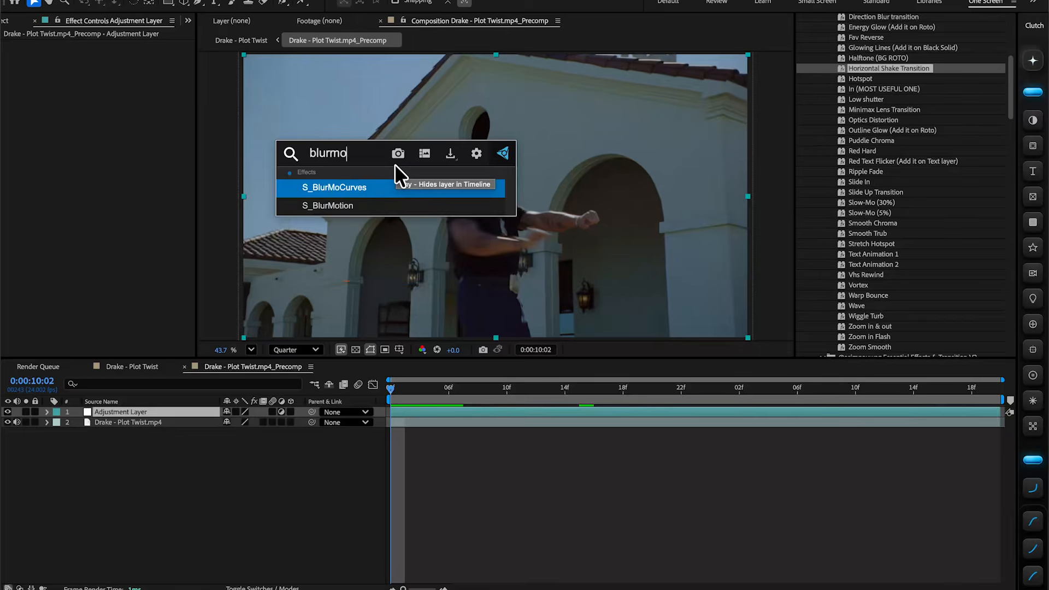
{"action": "key", "text": "Return"}
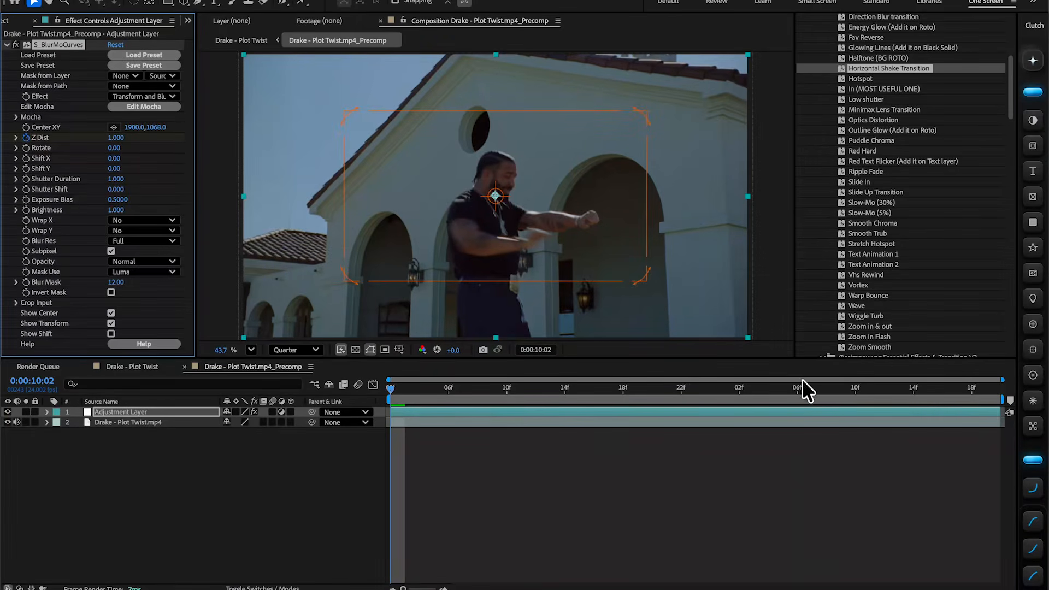
At 0:00:11:18, keyframe S_BlurMoCurves Z Dist at 0.750 and place Center XY near the outstretched fist at 3107.5, 1310.4.
{"action": "left_click_drag", "start_coordinate": [800, 386], "coordinate": [986, 389]}
{"action": "left_click", "coordinate": [494, 195]}
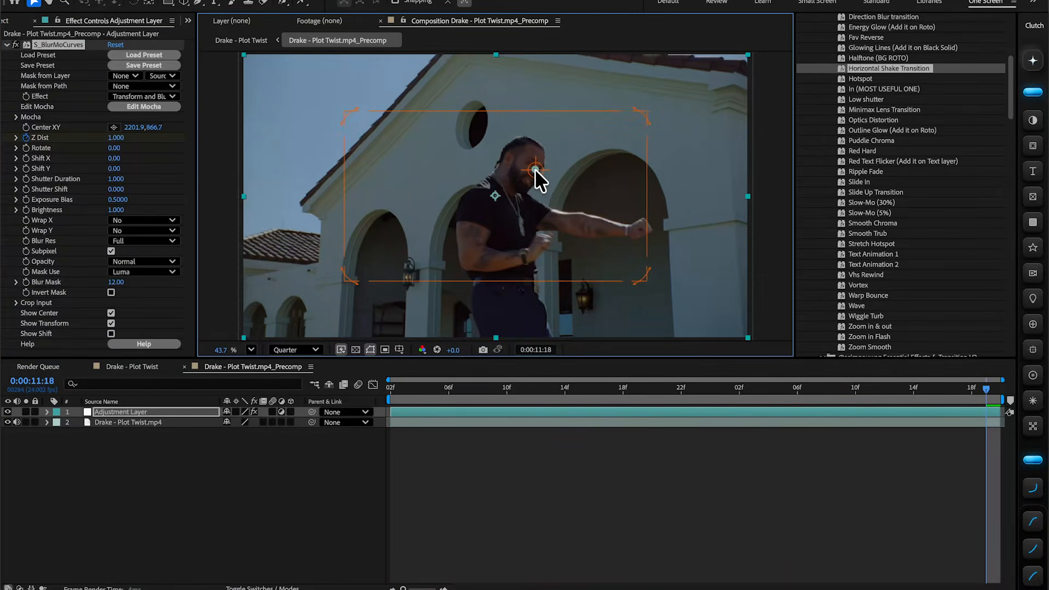
{"action": "left_click_drag", "start_coordinate": [117, 137], "coordinate": [99, 138]}
{"action": "left_click_drag", "start_coordinate": [534, 173], "coordinate": [656, 228]}
Easy-ease both Z Dist keyframes, apply a steep S-shaped Clutch curve to them, and preview the precomp's zoom.
{"action": "key", "text": "u"}
{"action": "left_click_drag", "start_coordinate": [1001, 429], "coordinate": [235, 442]}
{"action": "key", "text": "F9"}
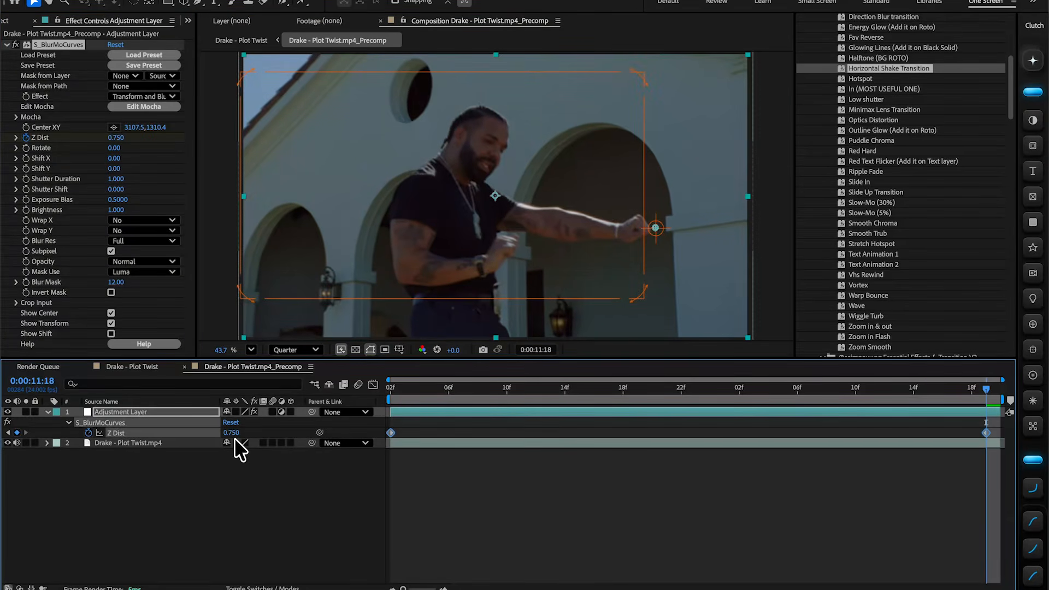
{"action": "scroll", "coordinate": [1037, 483], "scroll_direction": "down", "scroll_amount": 10}
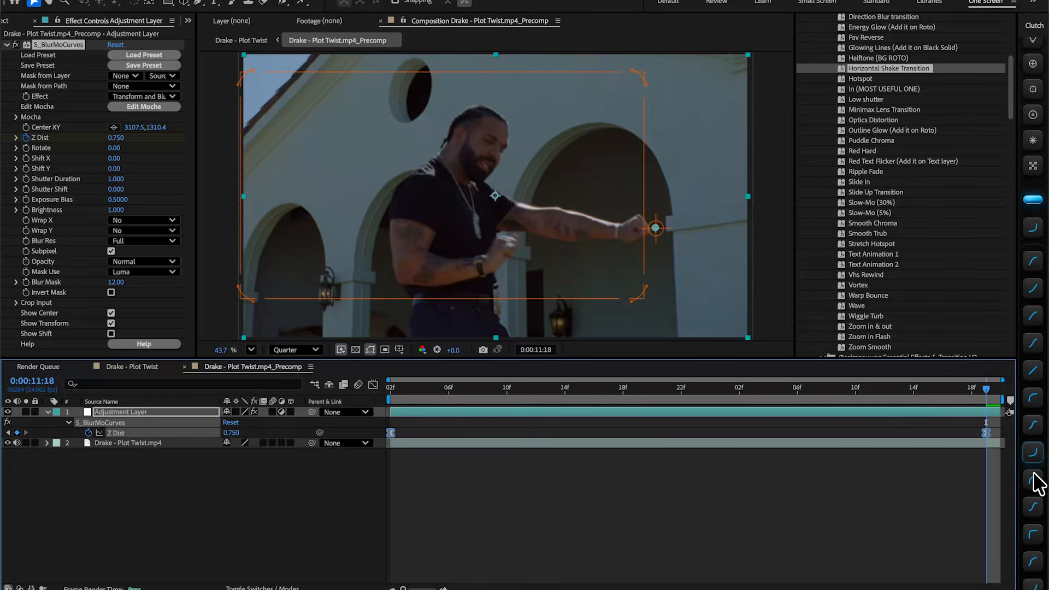
{"action": "left_click", "coordinate": [1035, 443]}
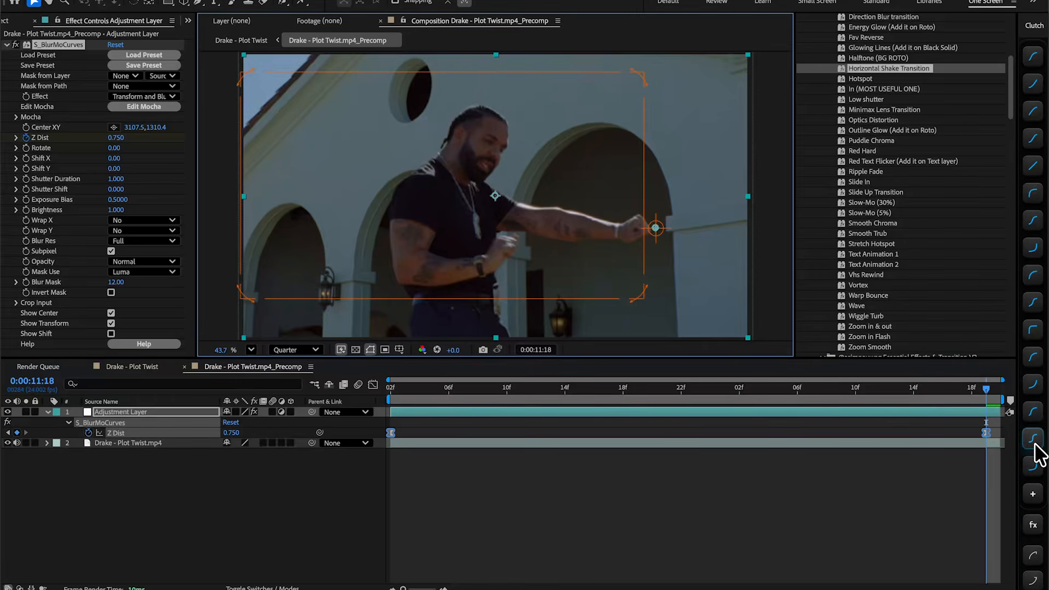
{"action": "key", "text": "shift+F3"}
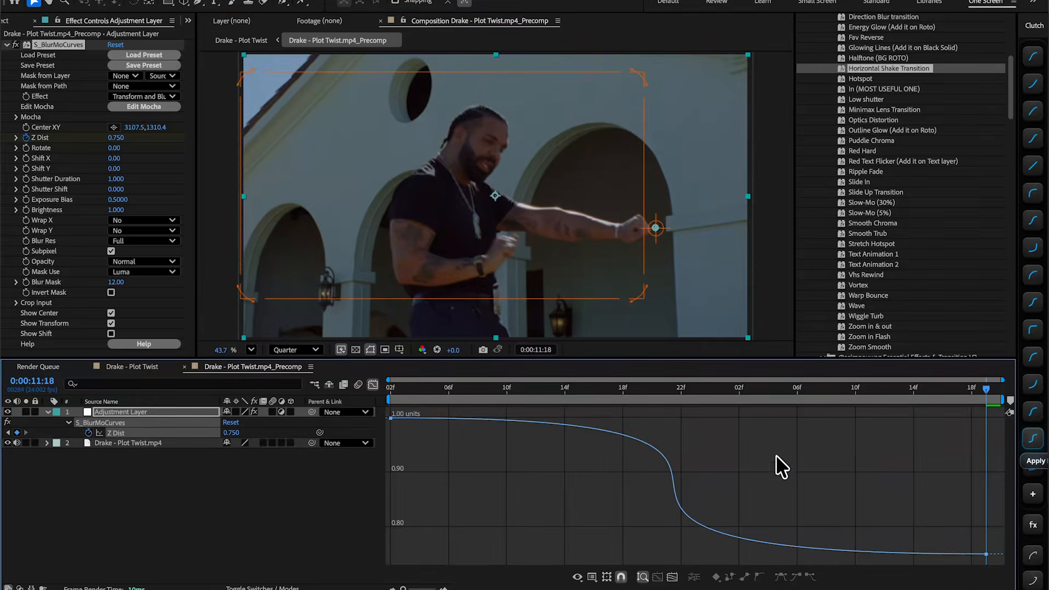
{"action": "left_click", "coordinate": [372, 384]}
{"action": "key", "text": "space"}
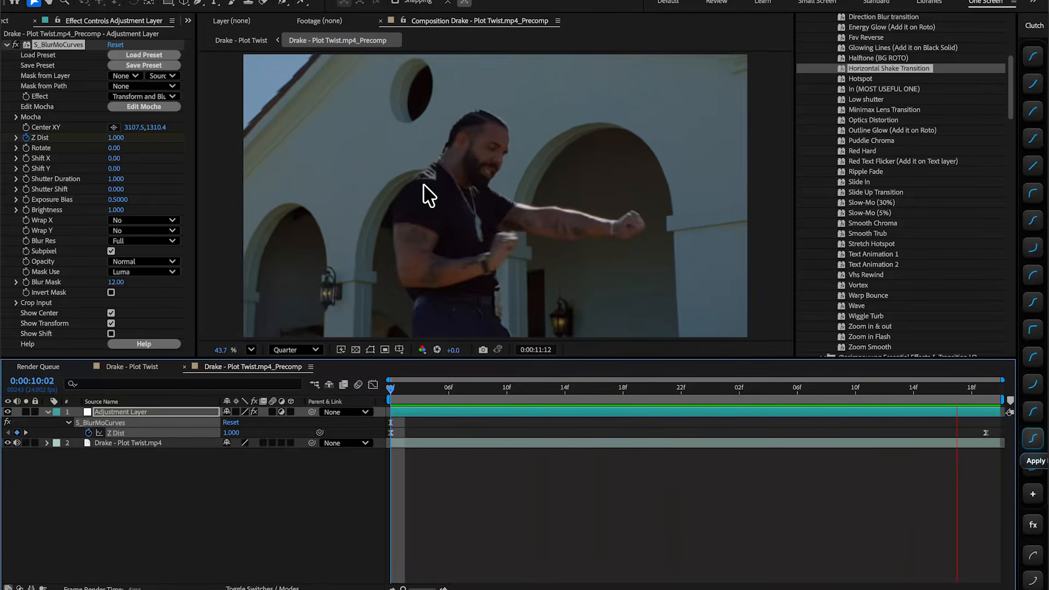
{"action": "key", "text": "space"}
{"action": "key", "text": "space"}
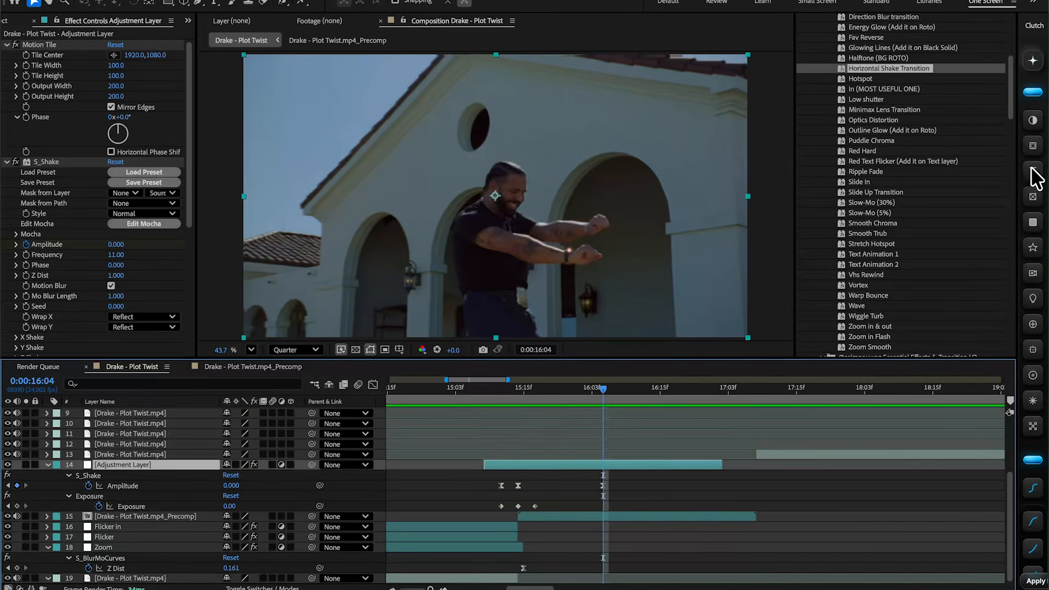
Add a text layer reading "i can't talk on bro case cuz its sticky" above the shake adjustment layer, starting at 0:00:15:13.
{"action": "left_click", "coordinate": [1031, 170]}
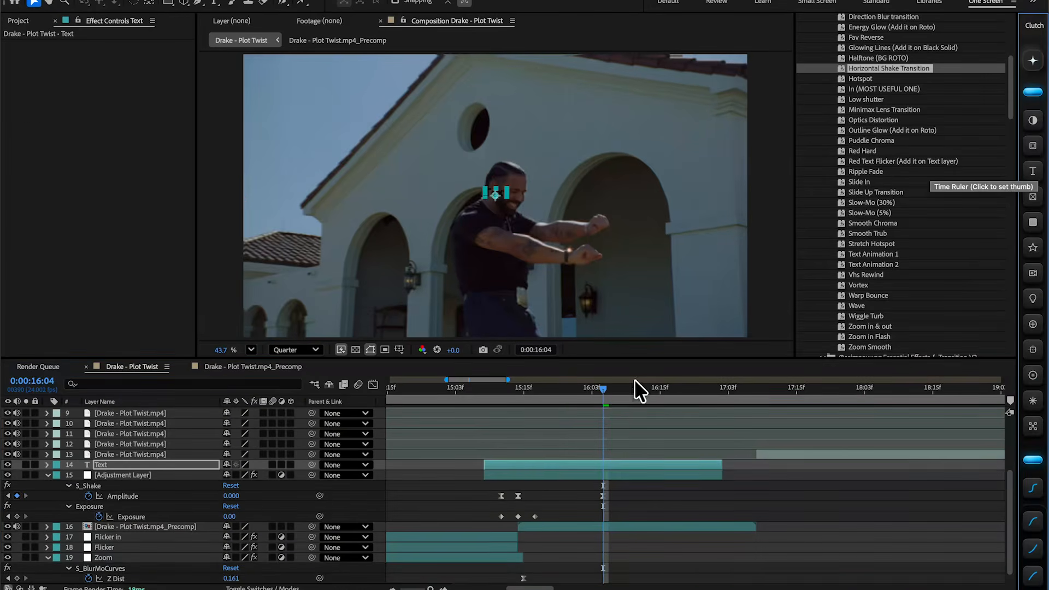
{"action": "left_click", "coordinate": [518, 393]}
{"action": "left_click", "coordinate": [500, 192]}
{"action": "type", "text": "i can't talk on bro case cuz its sticky"}
{"action": "left_click", "coordinate": [552, 467]}
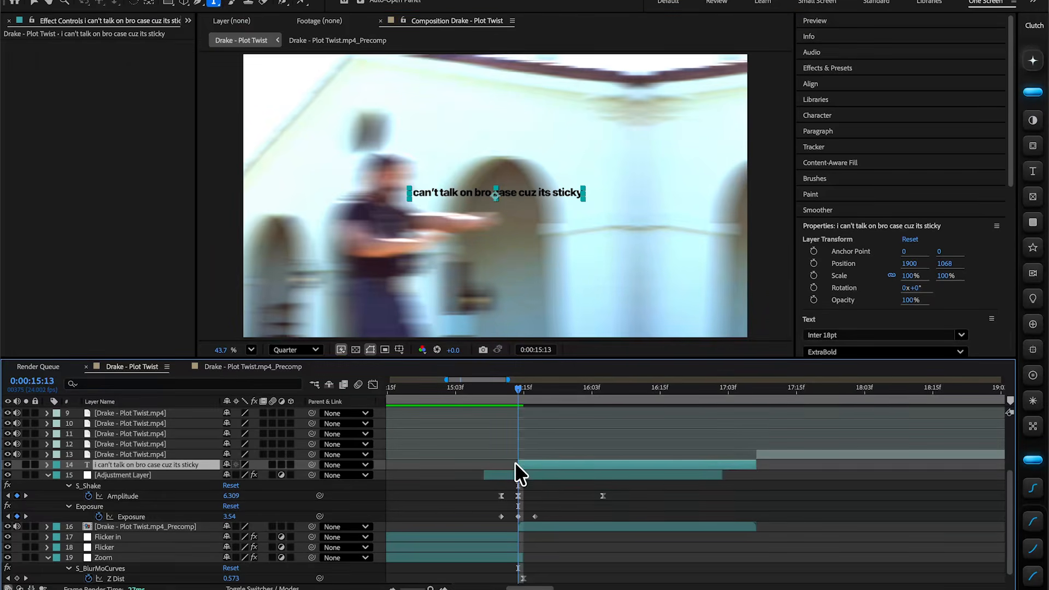
Move the lyric text straight down to the lower edge of the frame, at position 1900, 2019.4.
{"action": "key", "text": "s"}
{"action": "key", "text": "v"}
{"action": "left_click_drag", "start_coordinate": [543, 213], "coordinate": [542, 312]}
Change the lyric text's fill colour from black to near-white.
{"action": "scroll", "coordinate": [953, 303], "scroll_direction": "down", "scroll_amount": 3}
{"action": "scroll", "coordinate": [953, 303], "scroll_direction": "down", "scroll_amount": 3}
{"action": "left_click", "coordinate": [836, 182]}
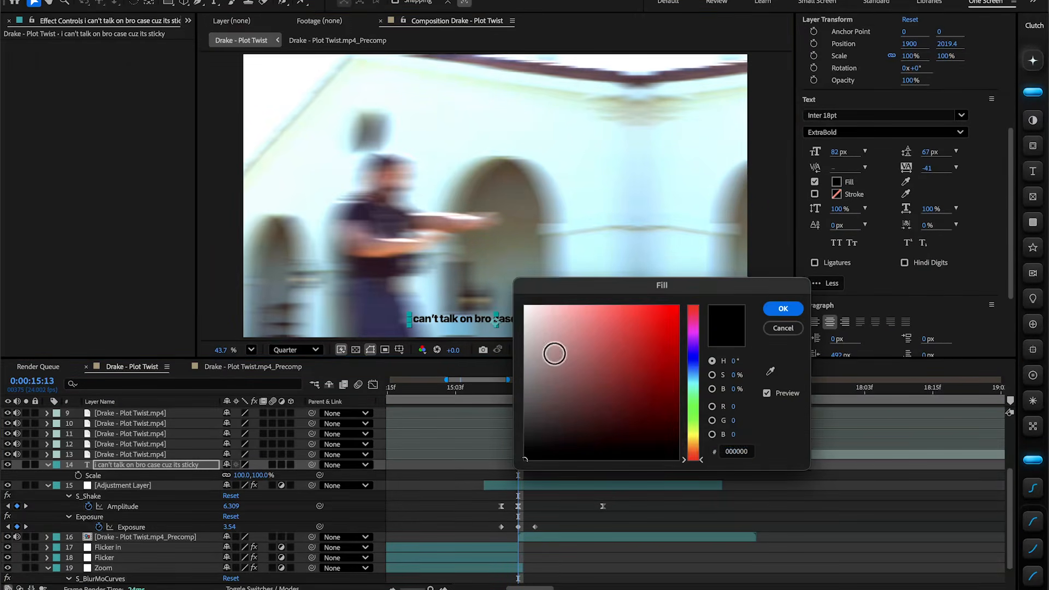
{"action": "left_click_drag", "start_coordinate": [555, 351], "coordinate": [509, 259]}
{"action": "left_click_drag", "start_coordinate": [526, 312], "coordinate": [536, 297]}
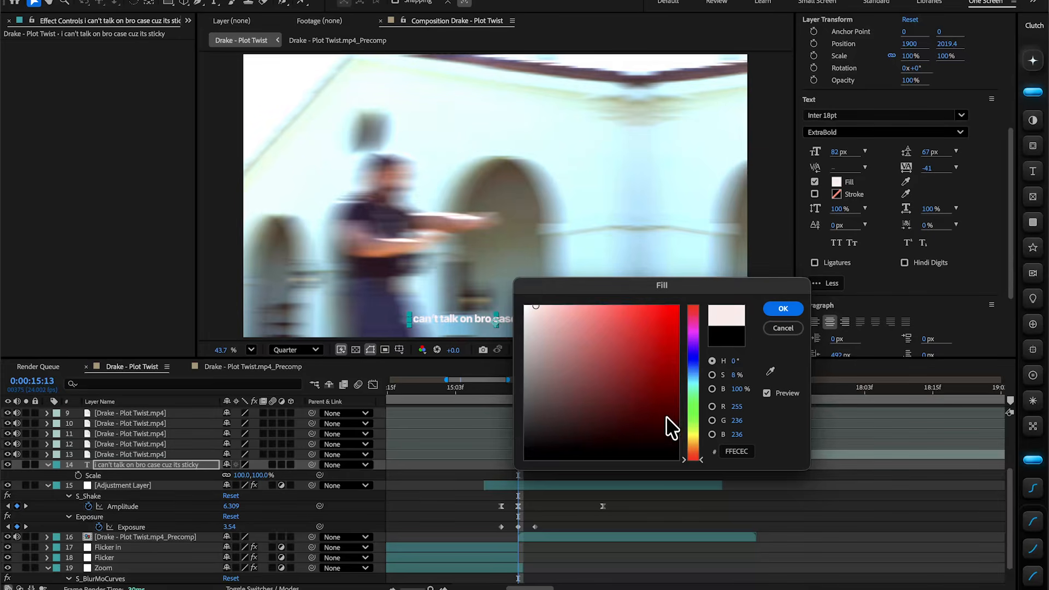
{"action": "left_click_drag", "start_coordinate": [695, 457], "coordinate": [693, 443]}
{"action": "key", "text": "Return"}
{"action": "left_click_drag", "start_coordinate": [543, 391], "coordinate": [517, 473]}
Apply the Text Animation 2 preset to the lyric text at 0:00:15:13 and check the animation's opening frames.
{"action": "scroll", "coordinate": [800, 255], "scroll_direction": "up", "scroll_amount": 5}
{"action": "left_click", "coordinate": [841, 69]}
{"action": "scroll", "coordinate": [841, 136], "scroll_direction": "down", "scroll_amount": 5}
{"action": "scroll", "coordinate": [841, 137], "scroll_direction": "up", "scroll_amount": 1}
{"action": "scroll", "coordinate": [842, 140], "scroll_direction": "down", "scroll_amount": 3}
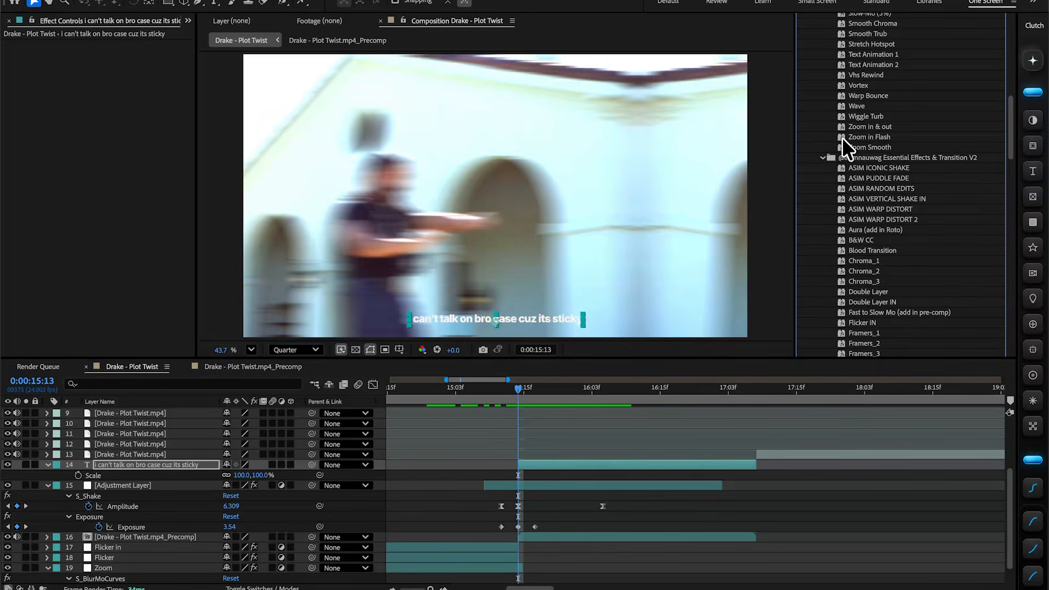
{"action": "scroll", "coordinate": [841, 137], "scroll_direction": "down", "scroll_amount": 4}
{"action": "scroll", "coordinate": [841, 137], "scroll_direction": "down", "scroll_amount": 3}
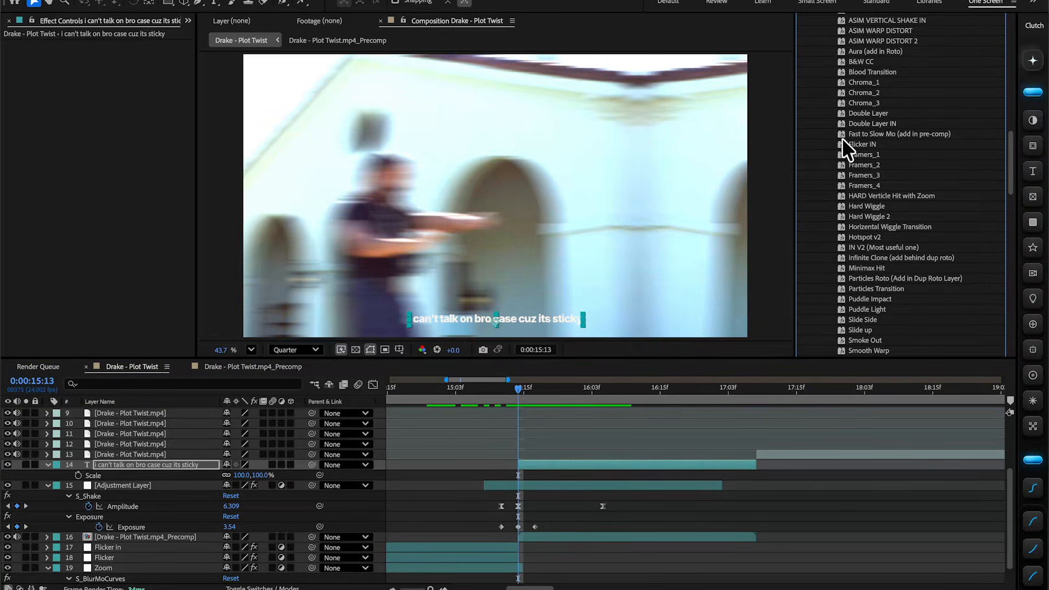
{"action": "scroll", "coordinate": [841, 139], "scroll_direction": "down", "scroll_amount": 1}
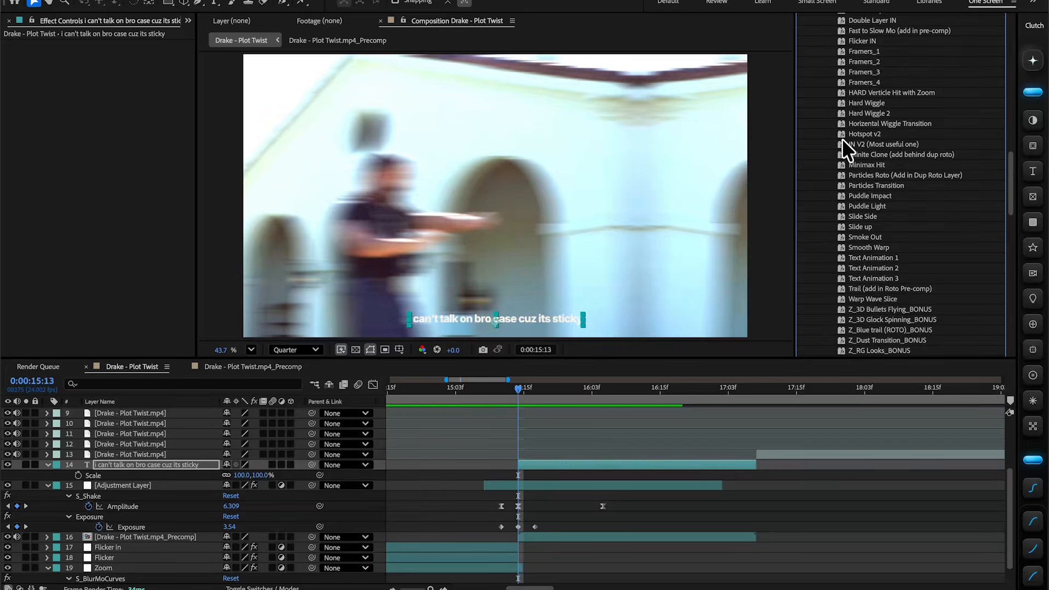
{"action": "double_click", "coordinate": [873, 278]}
{"action": "left_click_drag", "start_coordinate": [521, 388], "coordinate": [546, 414]}
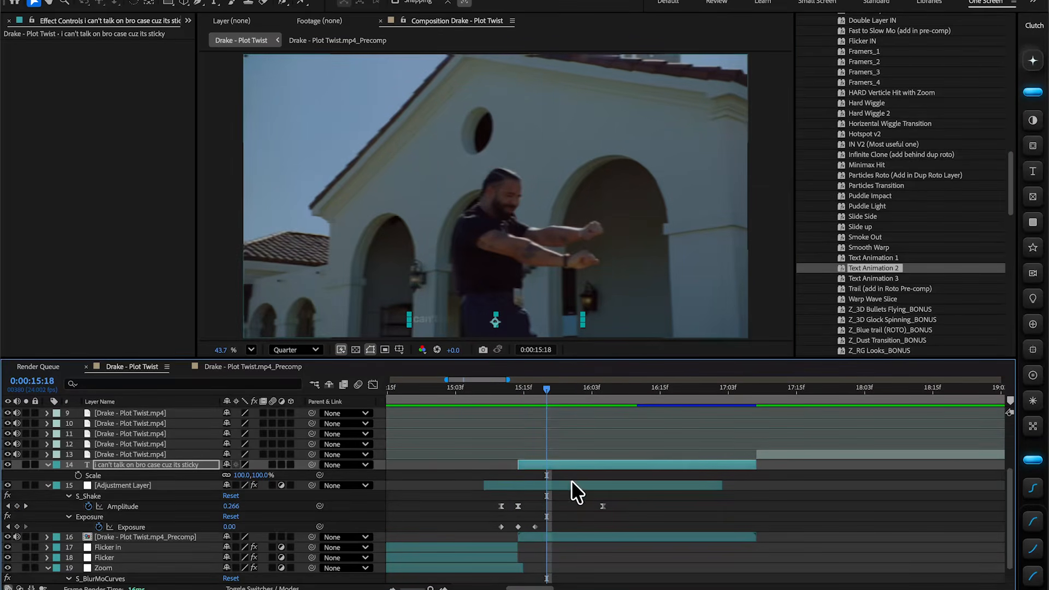
Shift both Offset keyframes of the lyric's second Range Selector earlier, starting at about 0:00:15:20, and preview the text animation.
{"action": "key", "text": "u"}
{"action": "scroll", "coordinate": [578, 494], "scroll_direction": "down", "scroll_amount": 2}
{"action": "left_click", "coordinate": [534, 387]}
{"action": "left_click_drag", "start_coordinate": [533, 387], "coordinate": [726, 431]}
{"action": "left_click_drag", "start_coordinate": [781, 460], "coordinate": [631, 468]}
{"action": "left_click_drag", "start_coordinate": [731, 388], "coordinate": [454, 381]}
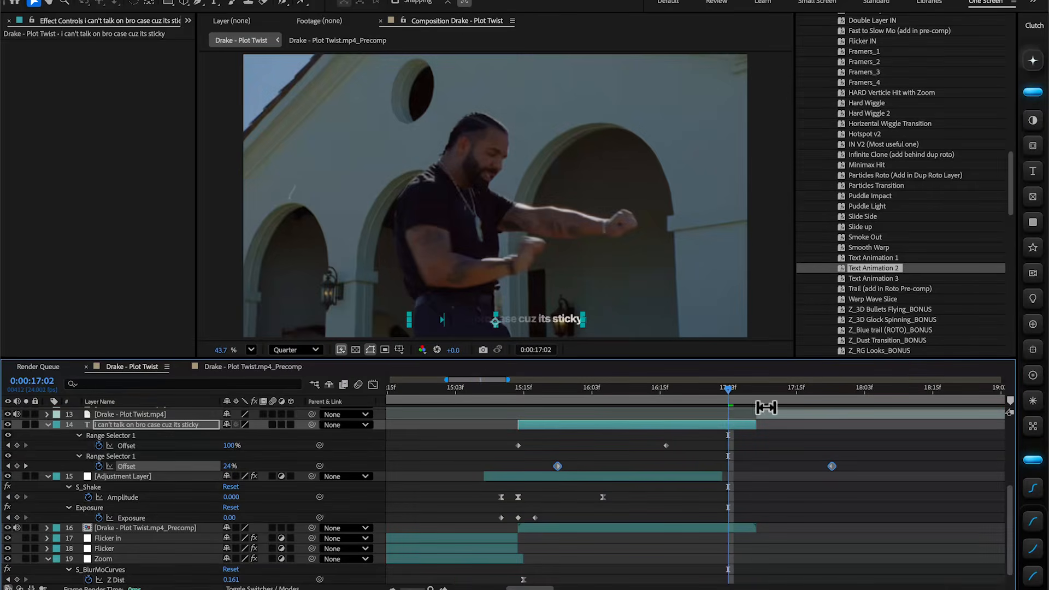
{"action": "left_click_drag", "start_coordinate": [731, 389], "coordinate": [618, 388]}
{"action": "key", "text": "space"}
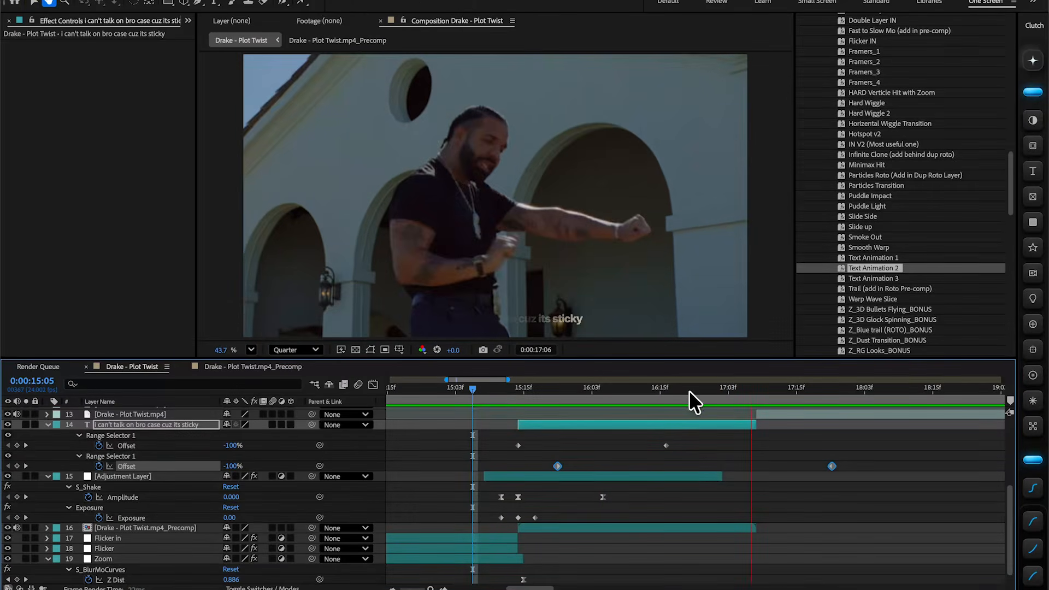
Extend the lyric layer's start and its first Offset keyframe back to the shake adjustment layer's start, and preview.
{"action": "left_click", "coordinate": [444, 388]}
{"action": "left_click_drag", "start_coordinate": [517, 424], "coordinate": [794, 440]}
{"action": "left_click", "coordinate": [462, 439]}
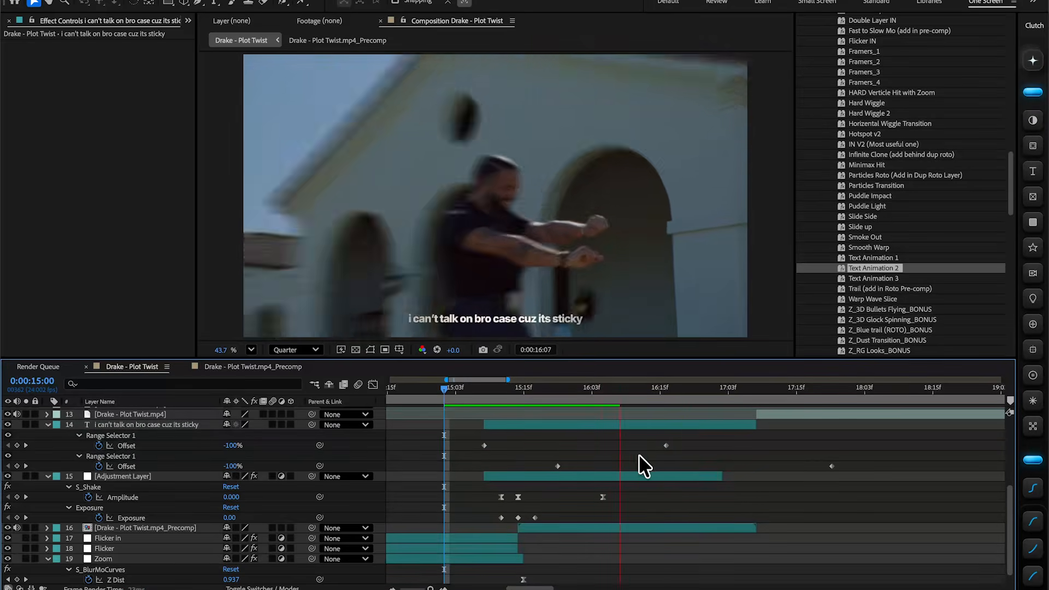
Set the lyric text layer's Opacity to 73% and return to 0:00:15:06, just before the text starts.
{"action": "left_click", "coordinate": [690, 425]}
{"action": "key", "text": "t"}
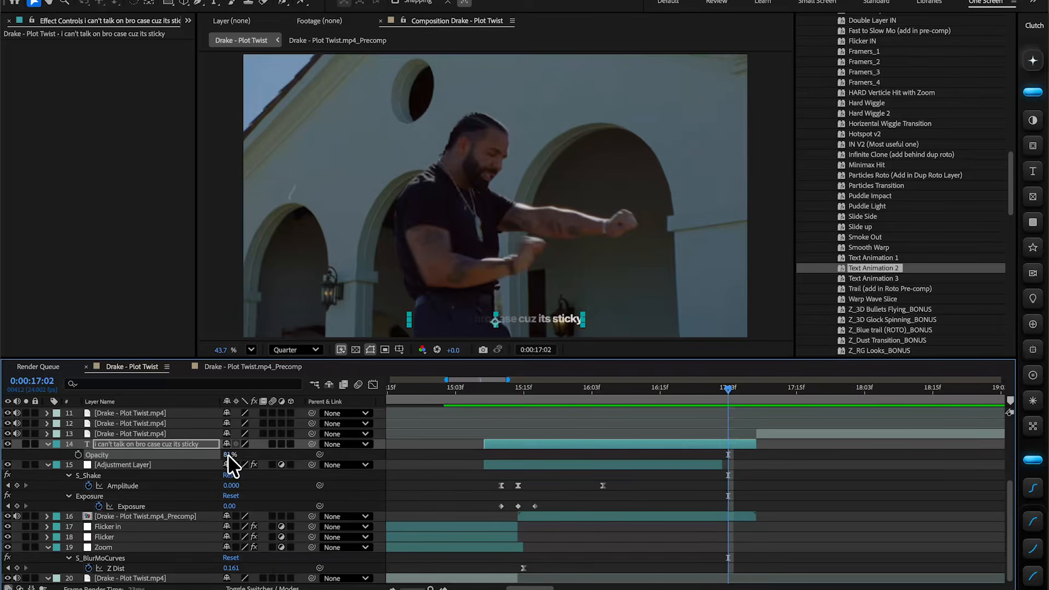
{"action": "left_click", "coordinate": [482, 420]}
{"action": "left_click", "coordinate": [477, 390]}
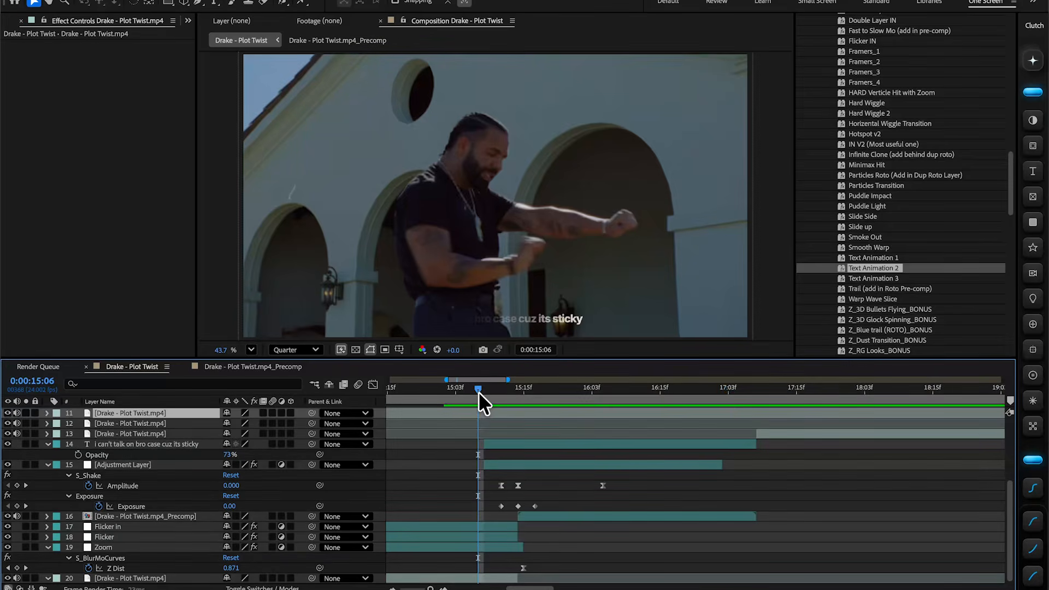
Preview the lyric text from 0:00:15:06 and move to the start of the next clip at 0:00:17:07.
{"action": "key", "text": "space"}
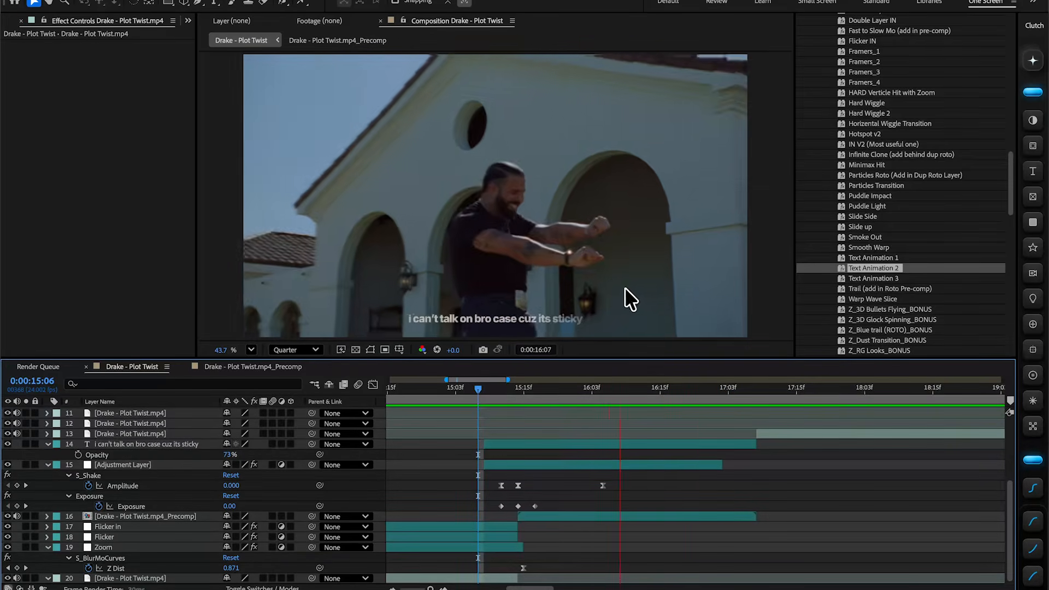
{"action": "key", "text": "space"}
{"action": "left_click_drag", "start_coordinate": [758, 397], "coordinate": [667, 395]}
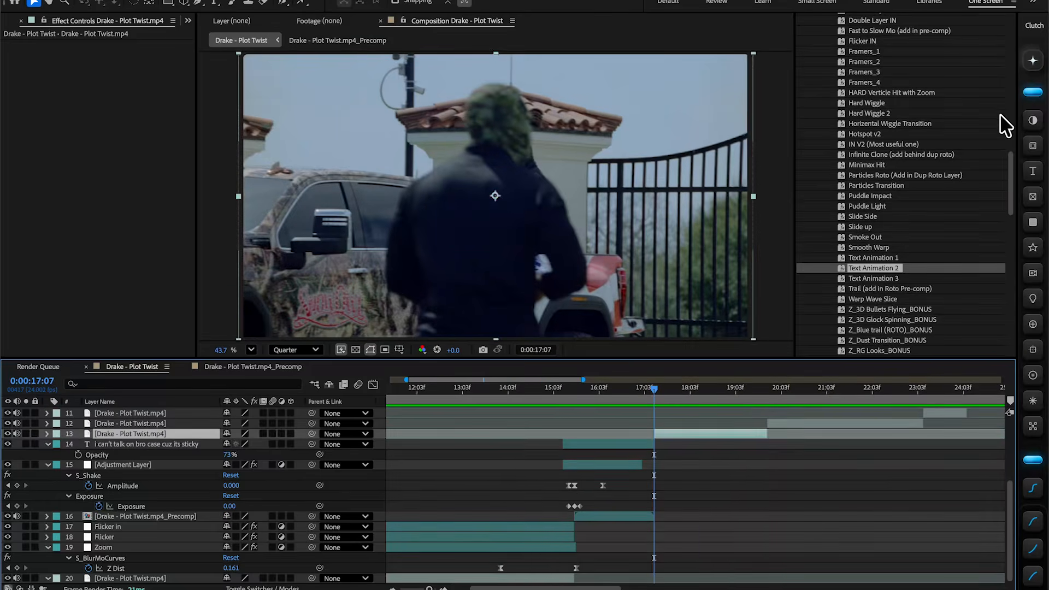
Add an adjustment layer over the clip starting at 0:00:17:07 and apply the Hotspot v2 preset to it.
{"action": "left_click", "coordinate": [1036, 122]}
{"action": "scroll", "coordinate": [962, 126], "scroll_direction": "up", "scroll_amount": 4}
{"action": "scroll", "coordinate": [847, 237], "scroll_direction": "up", "scroll_amount": 4}
{"action": "scroll", "coordinate": [847, 237], "scroll_direction": "down", "scroll_amount": 4}
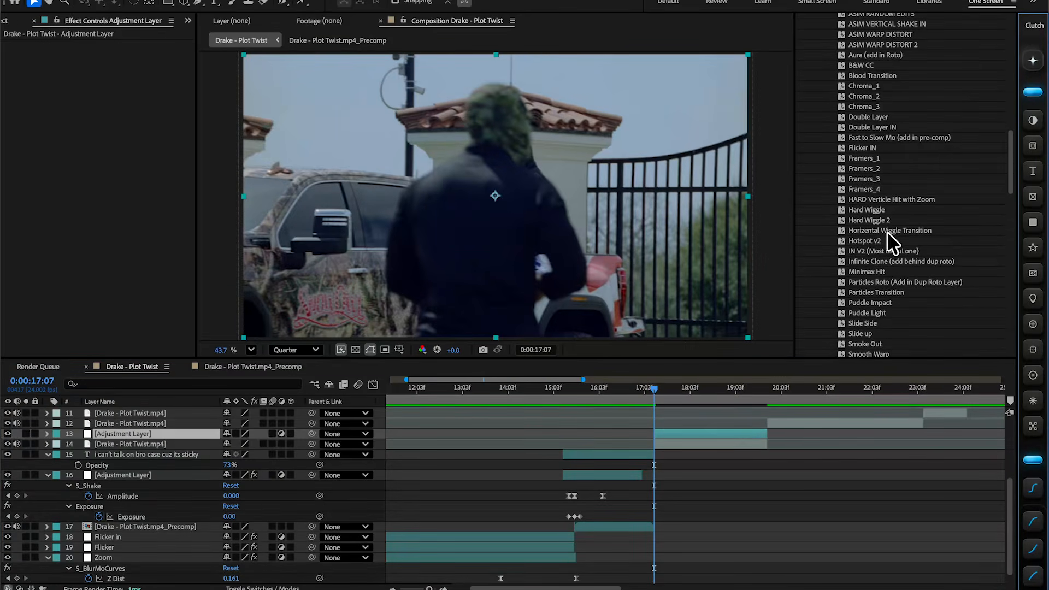
{"action": "double_click", "coordinate": [870, 240]}
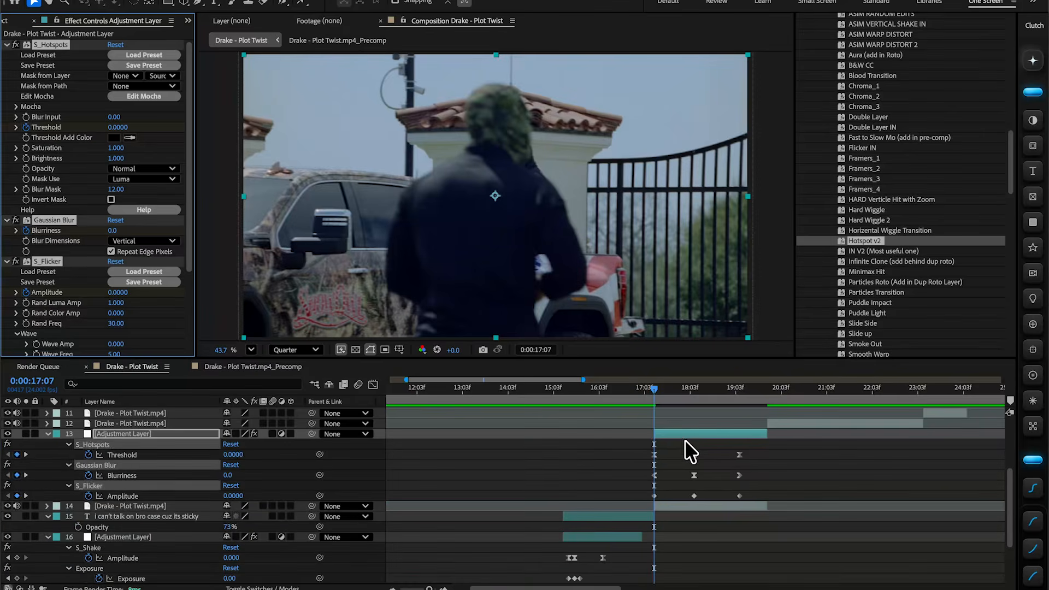
Shift the Hotspot adjustment layer earlier so its middle keyframes meet the cut at 0:00:17:07, extend its start, and preview the transition.
{"action": "left_click_drag", "start_coordinate": [683, 434], "coordinate": [647, 438]}
{"action": "left_click_drag", "start_coordinate": [577, 448], "coordinate": [604, 493]}
{"action": "left_click", "coordinate": [610, 436]}
{"action": "left_click_drag", "start_coordinate": [614, 434], "coordinate": [592, 435]}
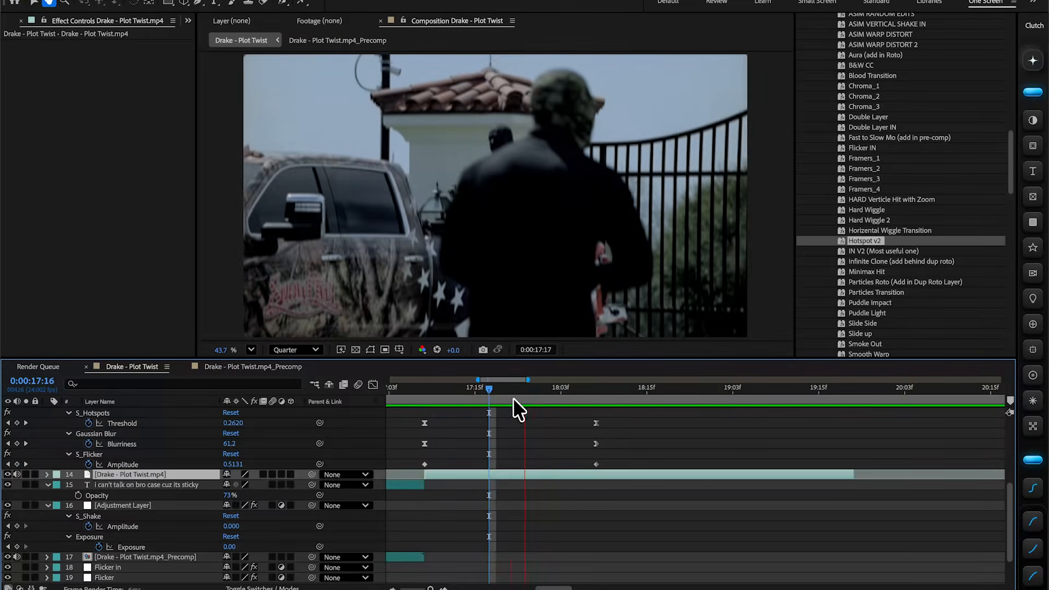
{"action": "key", "text": "space"}
{"action": "key", "text": "alt+shift+a"}
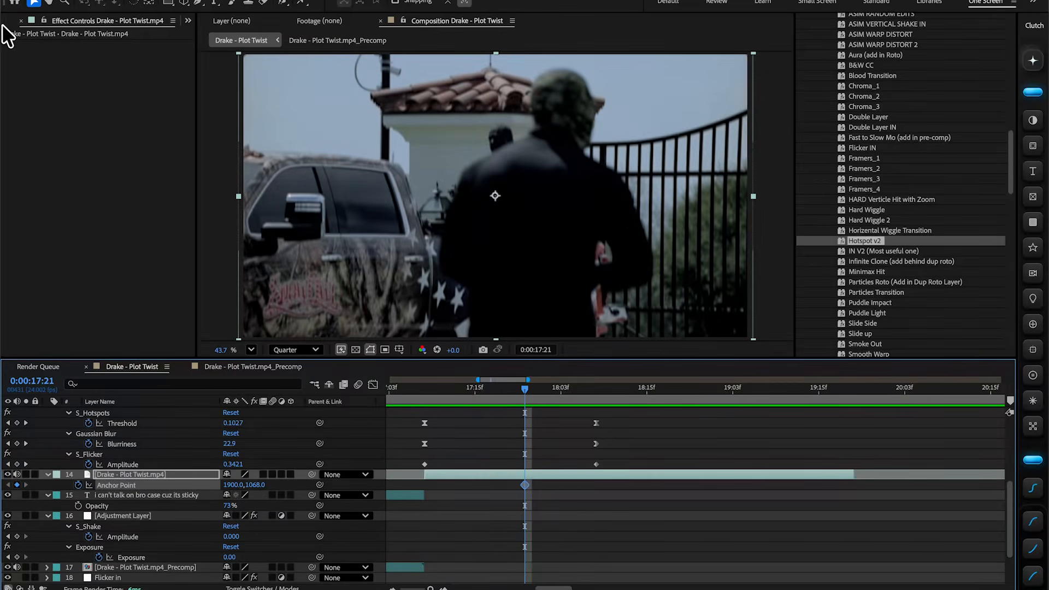
{"action": "key", "text": "ctrl+z"}
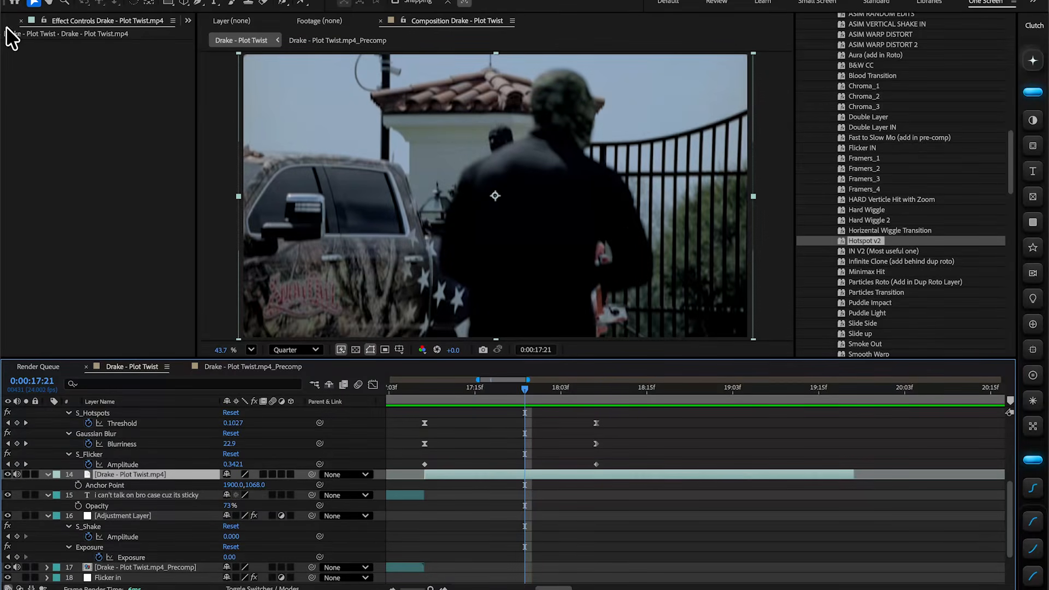
Set the Drake - Plot Twist.mp4 source's in point to 0:01:37:10 and place that shot over the truck clip in the timeline.
{"action": "left_click", "coordinate": [4, 20]}
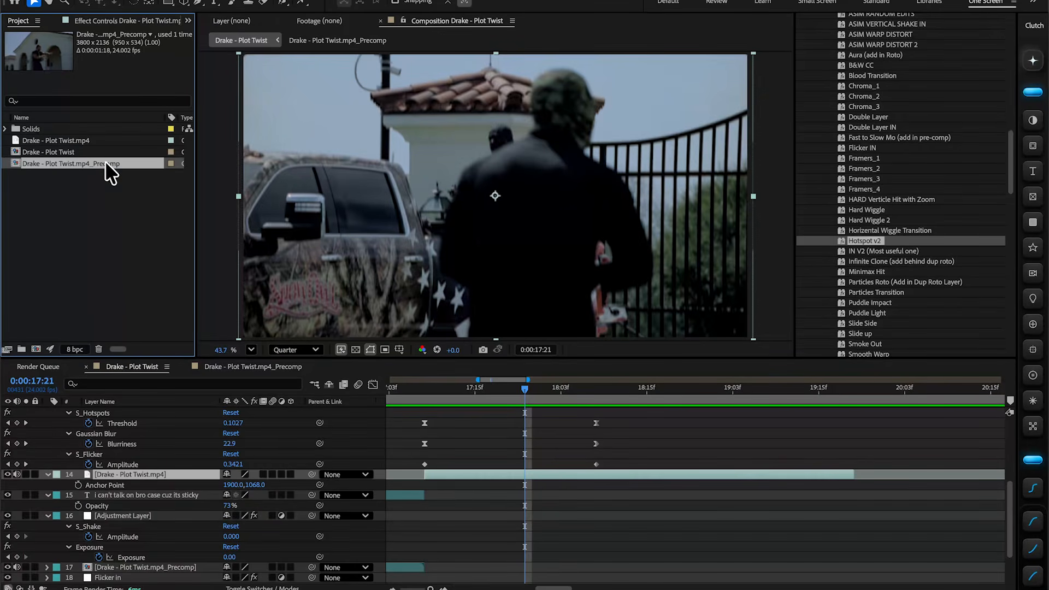
{"action": "double_click", "coordinate": [94, 137]}
{"action": "left_click_drag", "start_coordinate": [287, 320], "coordinate": [490, 338]}
{"action": "left_click", "coordinate": [421, 336]}
{"action": "left_click_drag", "start_coordinate": [491, 324], "coordinate": [493, 322]}
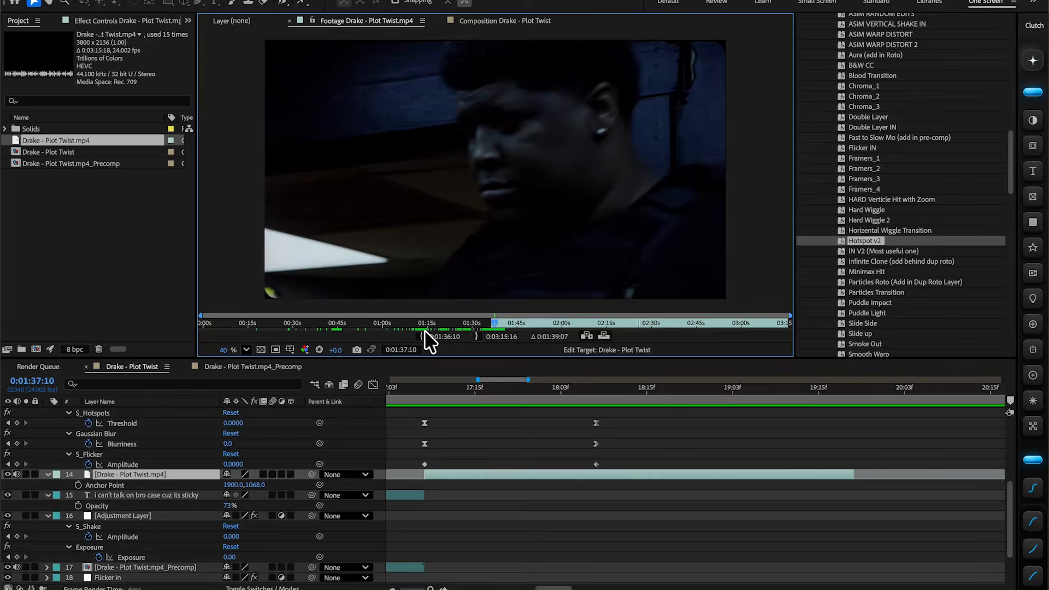
{"action": "left_click", "coordinate": [476, 336]}
{"action": "left_click_drag", "start_coordinate": [53, 140], "coordinate": [765, 462]}
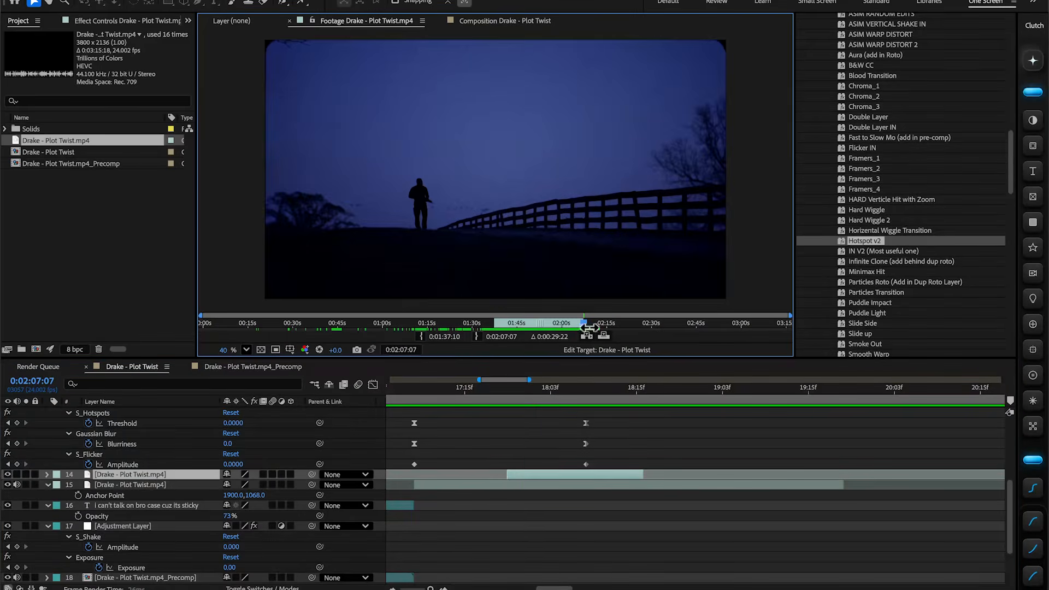
Start the source footage at about 0:02:07:07 and place this fence silhouette shot directly after the previous inserted shot.
{"action": "left_click_drag", "start_coordinate": [584, 322], "coordinate": [583, 323]}
{"action": "key", "text": "alt+bracketleft"}
{"action": "left_click_drag", "start_coordinate": [57, 142], "coordinate": [641, 465]}
Add an adjustment layer over the inserted shot at 0:00:18:02, apply the Framers_3 preset, and shift the layer about three frames earlier.
{"action": "left_click", "coordinate": [465, 387]}
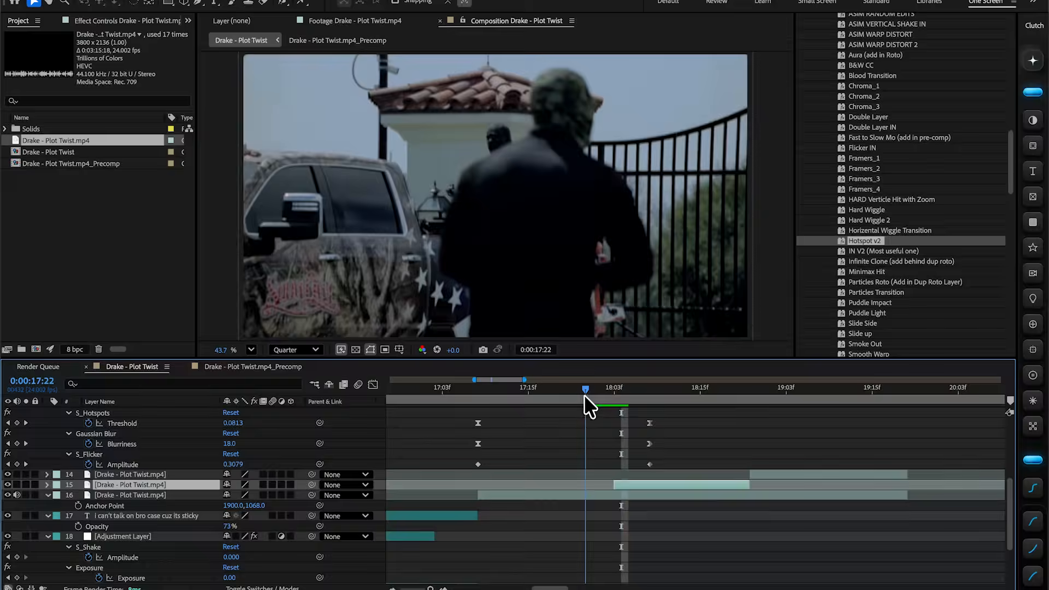
{"action": "left_click_drag", "start_coordinate": [584, 394], "coordinate": [615, 399]}
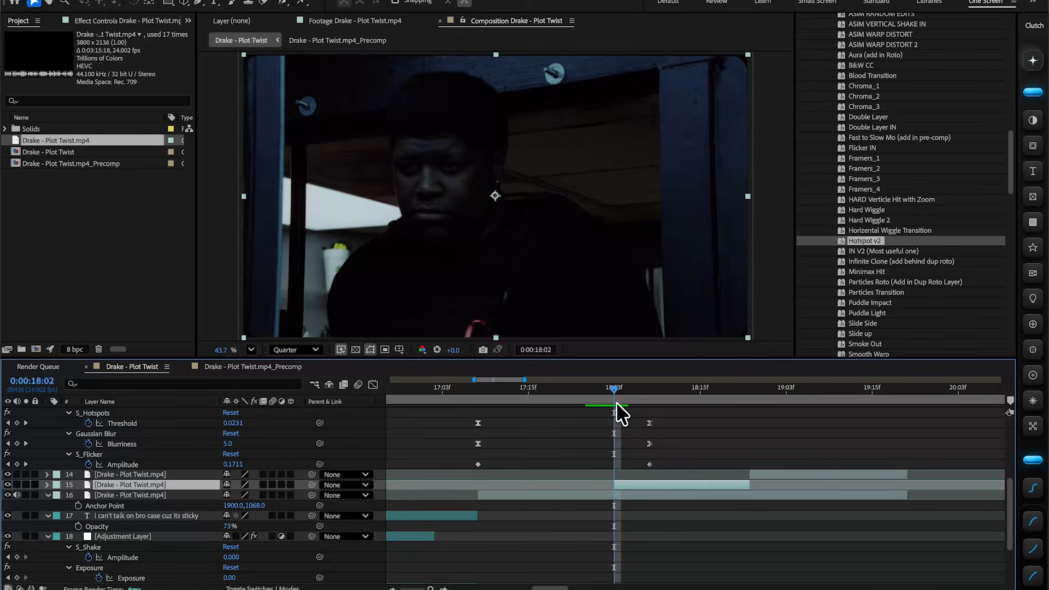
{"action": "left_click", "coordinate": [1031, 121]}
{"action": "left_click", "coordinate": [872, 188]}
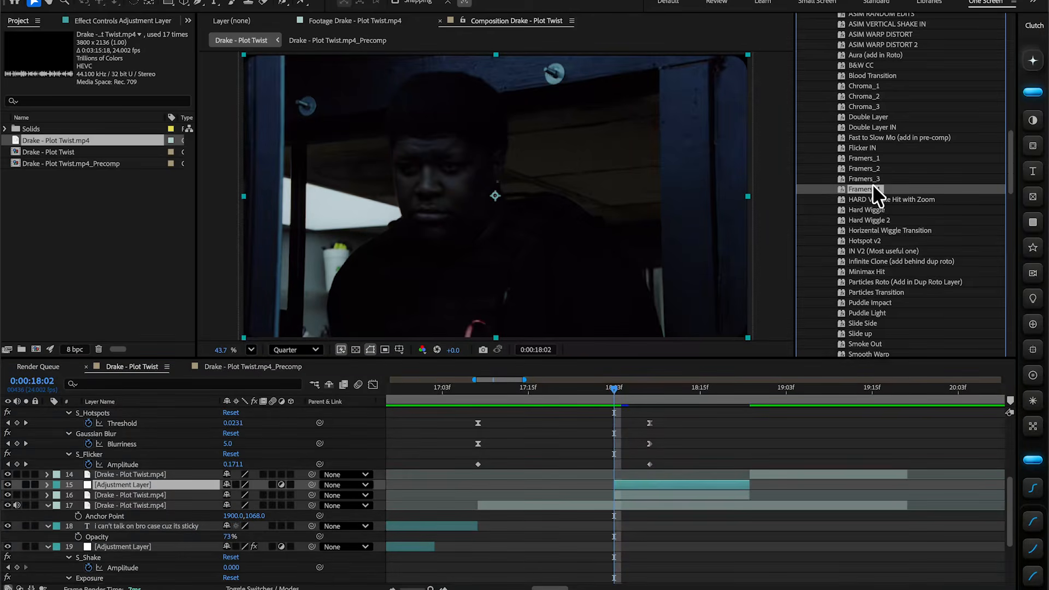
{"action": "double_click", "coordinate": [870, 177]}
{"action": "scroll", "coordinate": [687, 426], "scroll_direction": "down", "scroll_amount": 2}
{"action": "left_click_drag", "start_coordinate": [655, 440], "coordinate": [631, 439]}
{"action": "left_click_drag", "start_coordinate": [615, 389], "coordinate": [571, 391]}
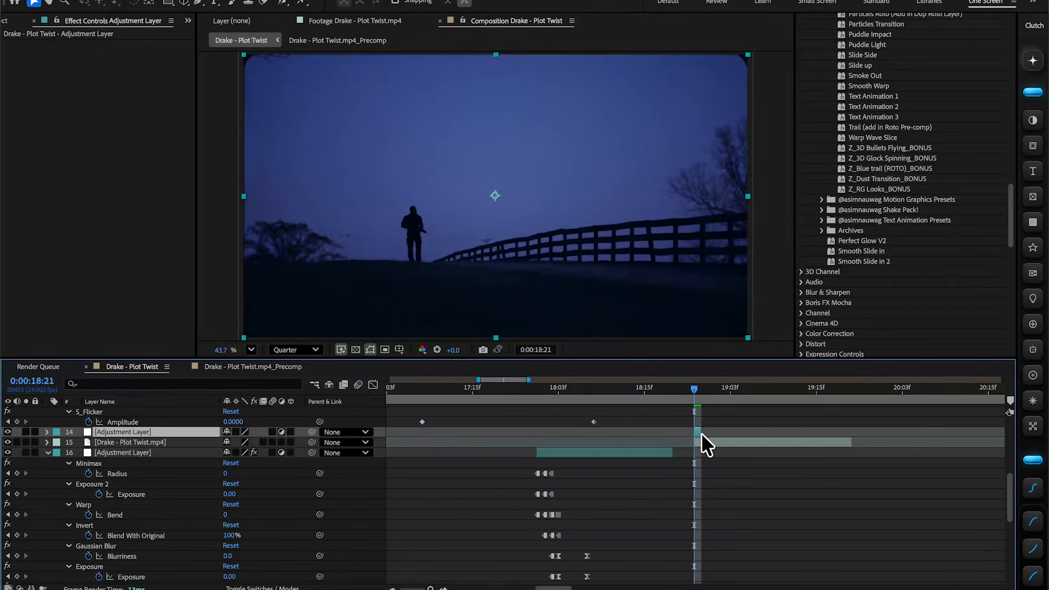
Add the Exposure effect to the short adjustment layer at 0:00:18:21, set Exposure to 4.36, and check the flash.
{"action": "key", "text": "ctrl+space"}
{"action": "type", "text": "ex"}
{"action": "left_click", "coordinate": [601, 331]}
{"action": "left_click_drag", "start_coordinate": [114, 79], "coordinate": [426, 129]}
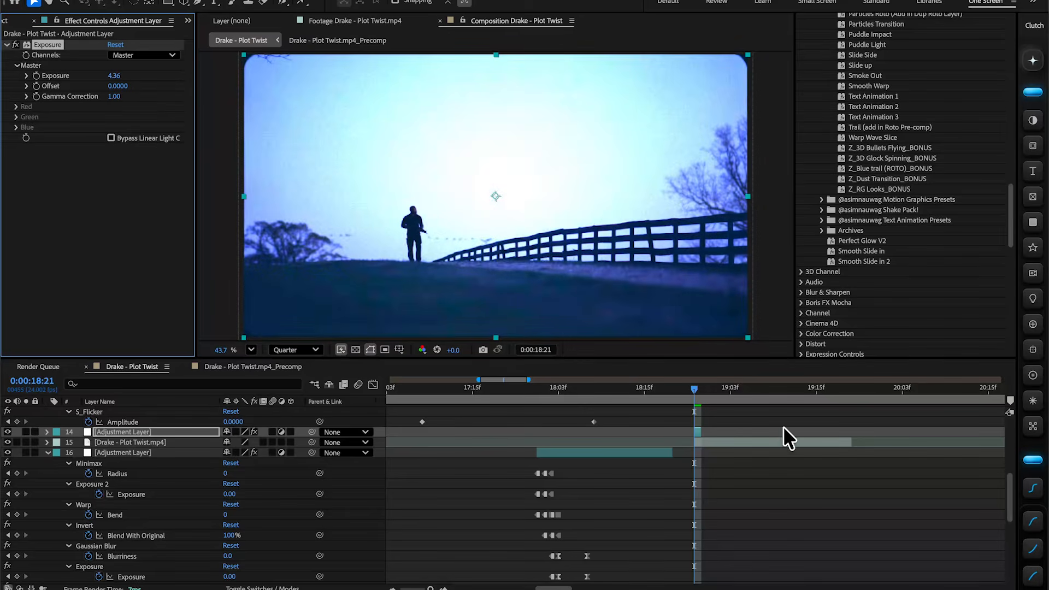
{"action": "left_click_drag", "start_coordinate": [686, 392], "coordinate": [494, 468]}
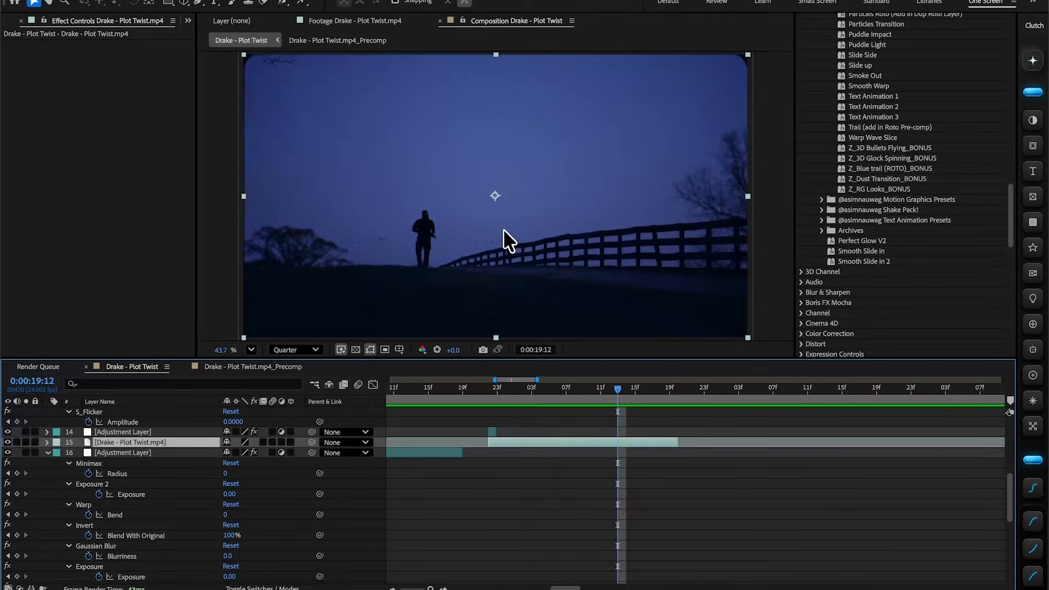
Keyframe the fence shot's Scale at 105% at its end, 0:00:19:19, and collapse the properties of all layers.
{"action": "key", "text": "s"}
{"action": "left_click_drag", "start_coordinate": [245, 454], "coordinate": [247, 454]}
{"action": "left_click", "coordinate": [78, 452]}
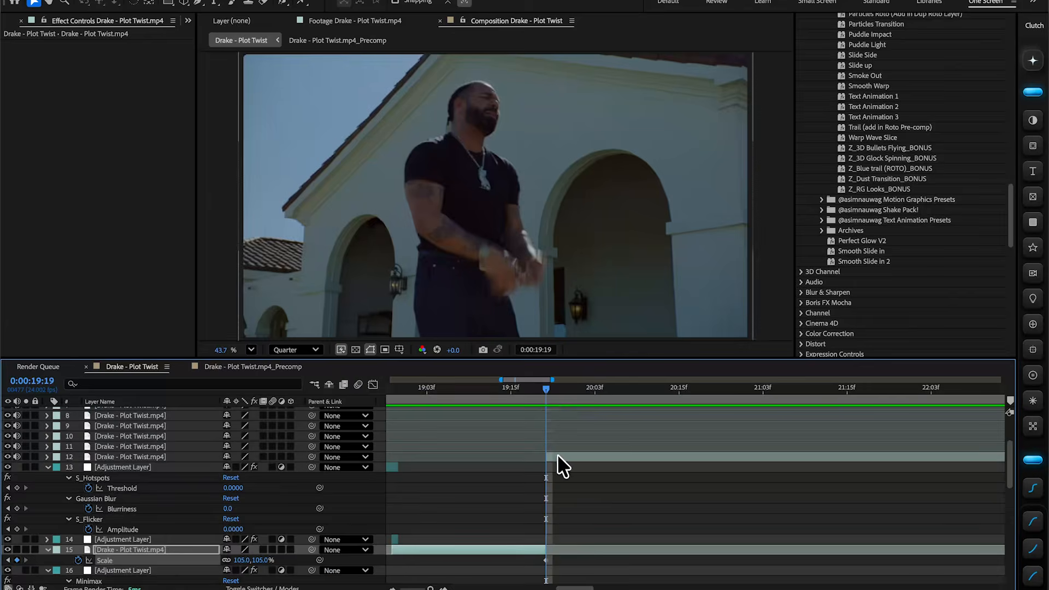
{"action": "left_click", "coordinate": [84, 457]}
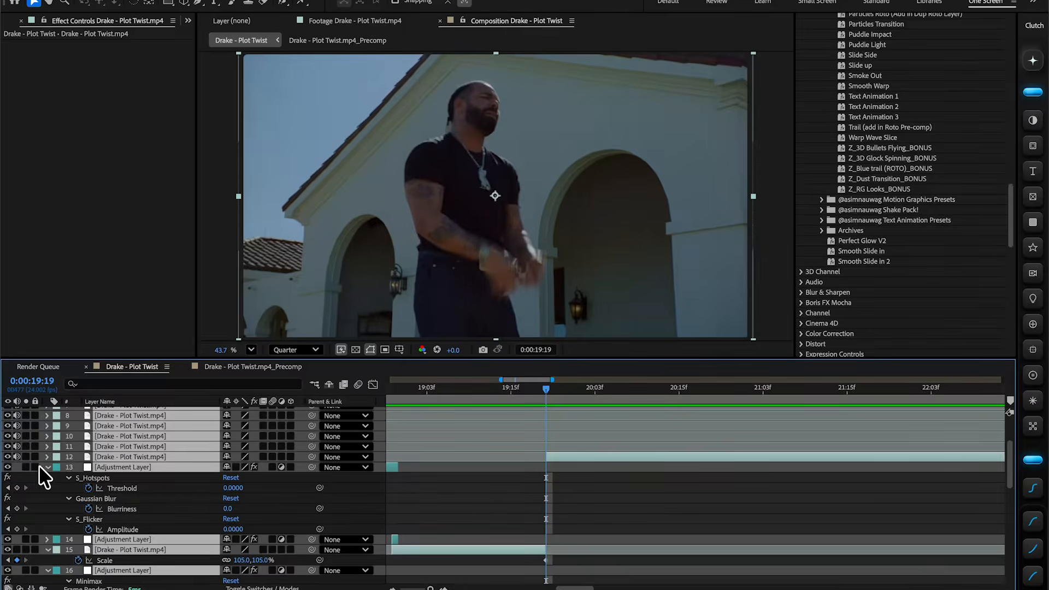
{"action": "left_click", "coordinate": [48, 466]}
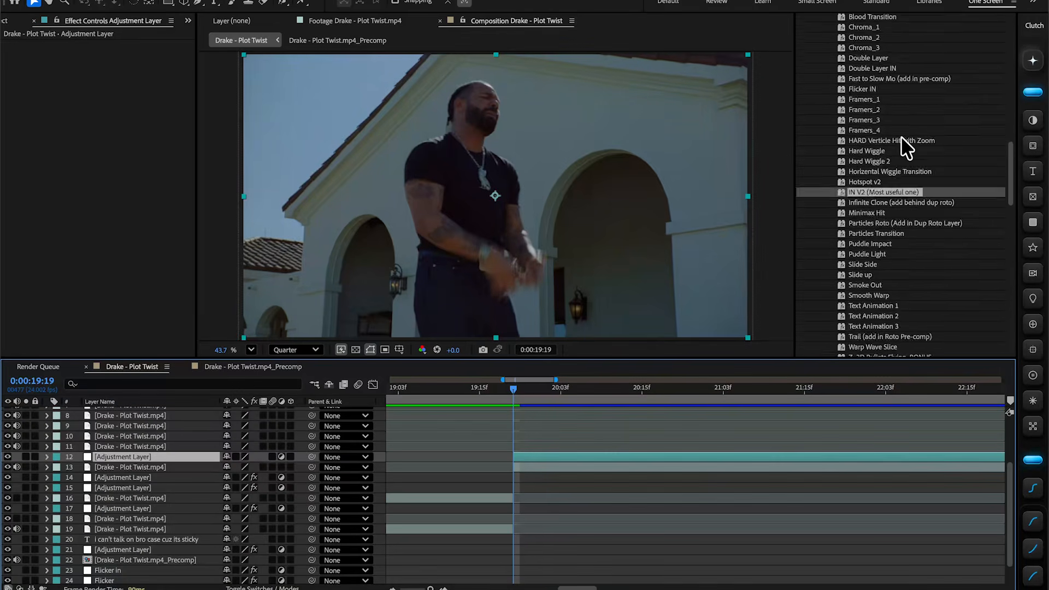
Apply the ASIM VERTICAL SHAKE IN preset to the adjustment layer starting at 0:00:19:19 and preview the cut.
{"action": "scroll", "coordinate": [900, 136], "scroll_direction": "up", "scroll_amount": 5}
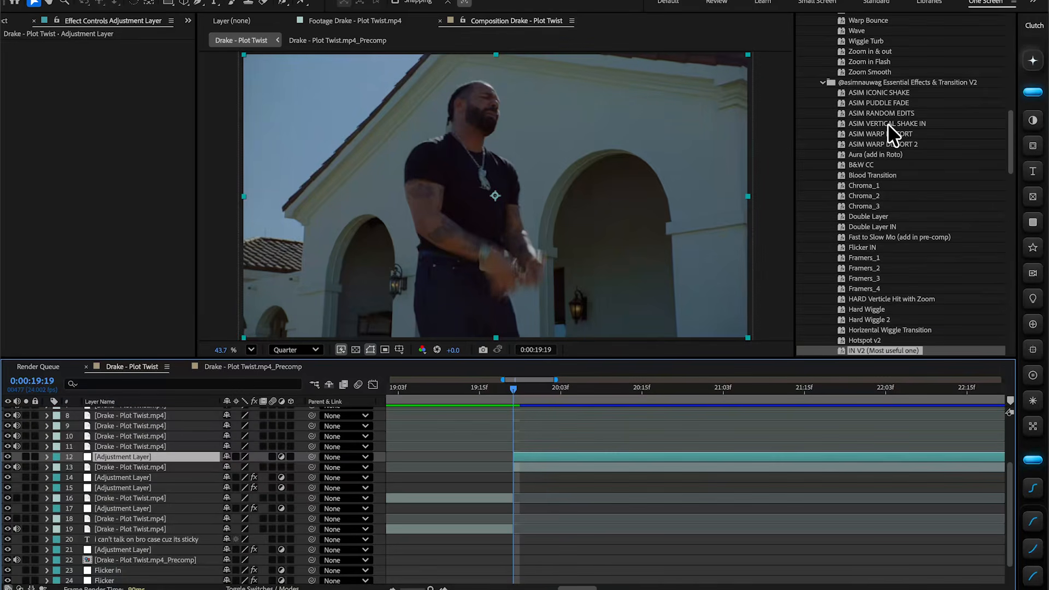
{"action": "double_click", "coordinate": [887, 124]}
{"action": "left_click", "coordinate": [506, 460]}
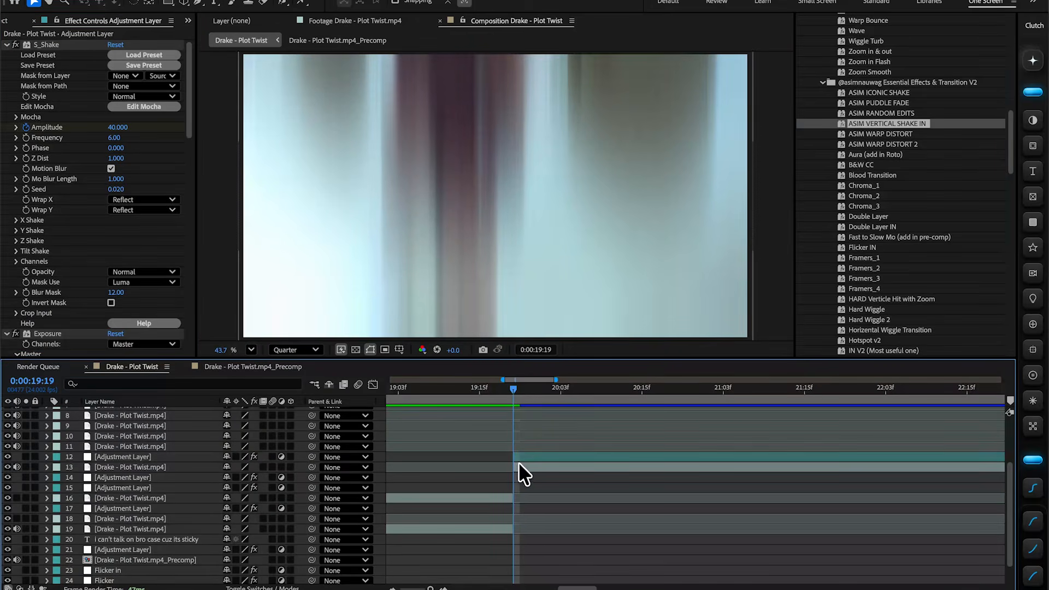
{"action": "key", "text": "space"}
{"action": "key", "text": "space"}
{"action": "left_click", "coordinate": [497, 386]}
{"action": "key", "text": "space"}
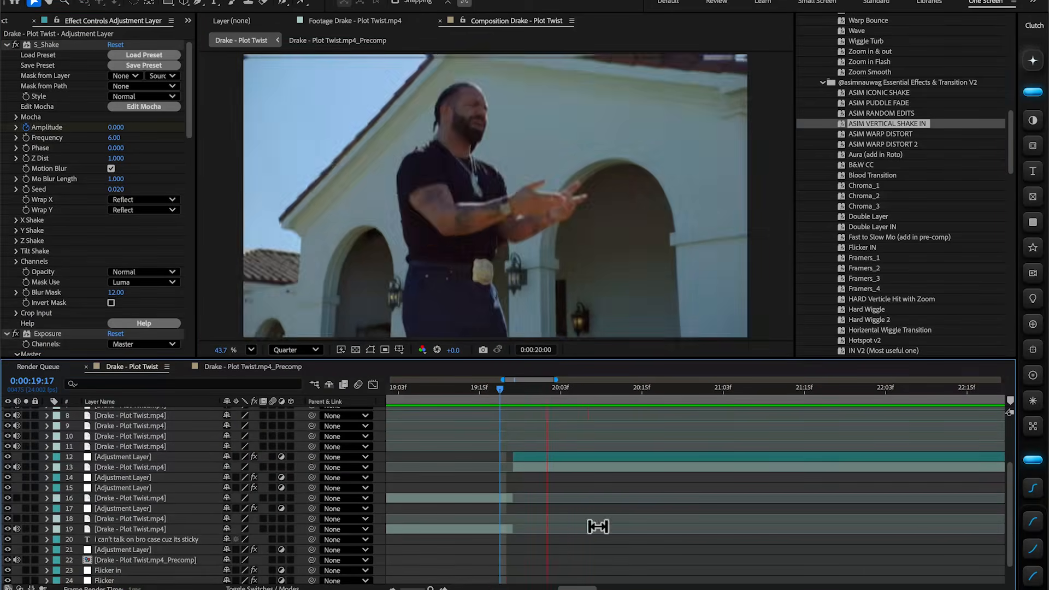
Add a second adjustment layer directly above the 0:00:19:19 clip and apply the IN V2 (Most useful one) preset at the clip's start.
{"action": "left_click", "coordinate": [545, 465]}
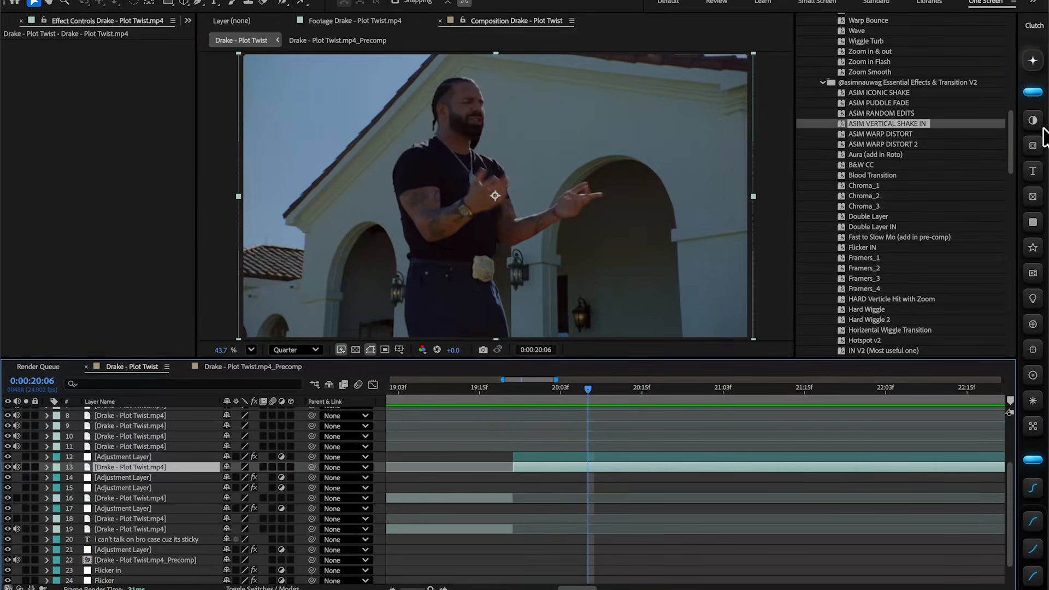
{"action": "left_click", "coordinate": [1032, 144]}
{"action": "left_click", "coordinate": [512, 382]}
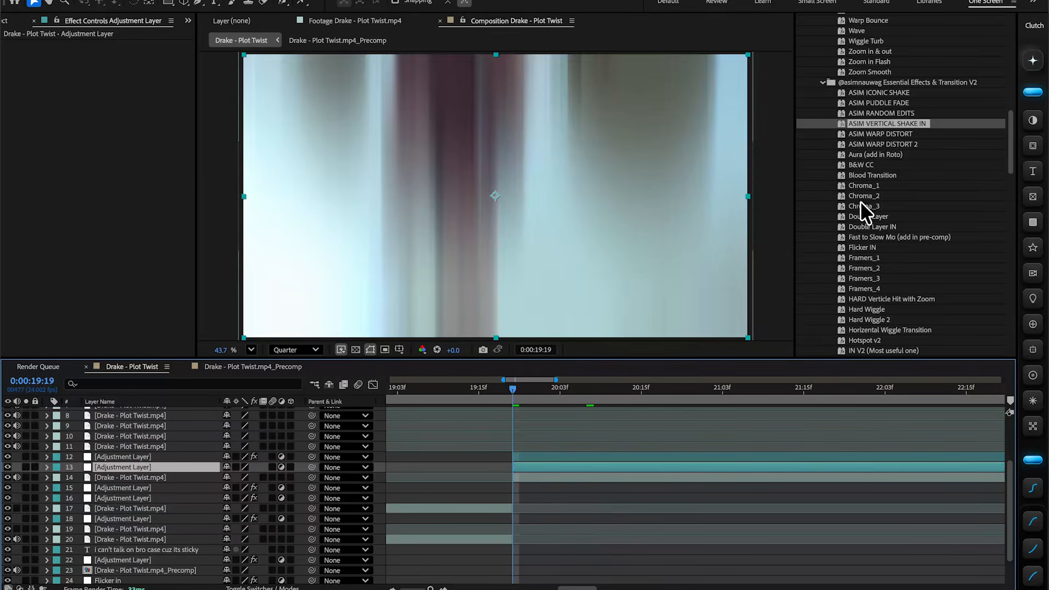
{"action": "scroll", "coordinate": [877, 207], "scroll_direction": "down", "scroll_amount": 5}
{"action": "double_click", "coordinate": [888, 226]}
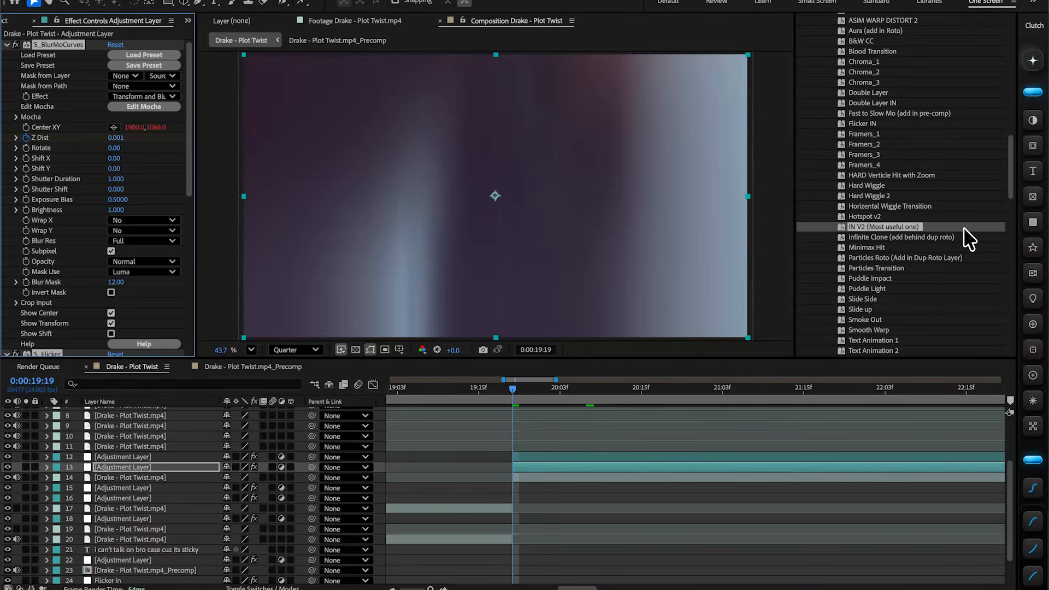
Preview the combined shake and IN V2 transition from just before the cut at 0:00:19:19.
{"action": "left_click_drag", "start_coordinate": [499, 392], "coordinate": [451, 456]}
{"action": "key", "text": "space"}
{"action": "key", "text": "minus"}
{"action": "key", "text": "minus"}
{"action": "key", "text": "space"}
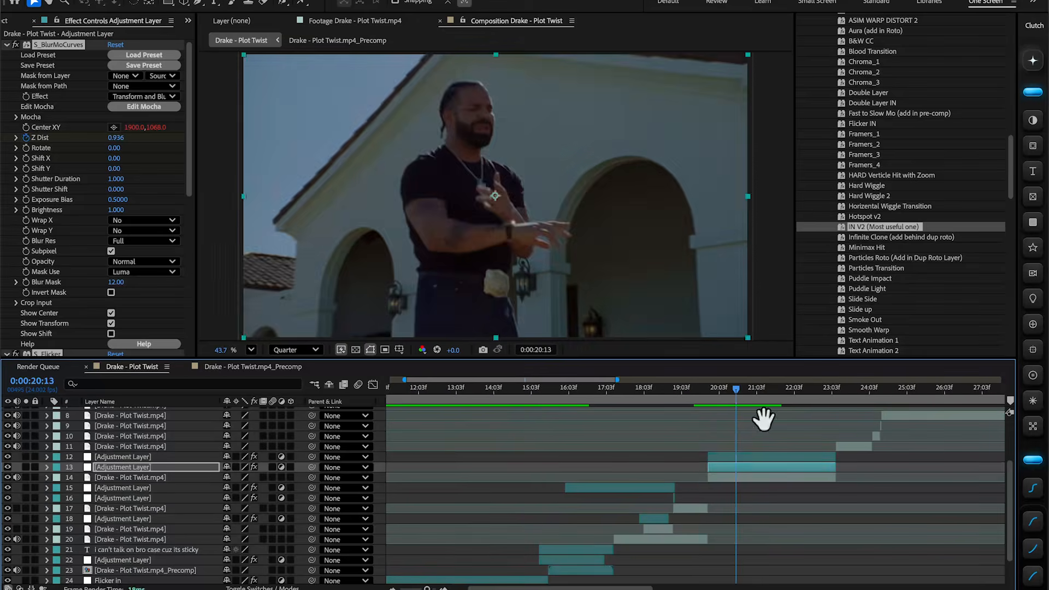
{"action": "left_click", "coordinate": [700, 392]}
{"action": "key", "text": "space"}
{"action": "key", "text": "space"}
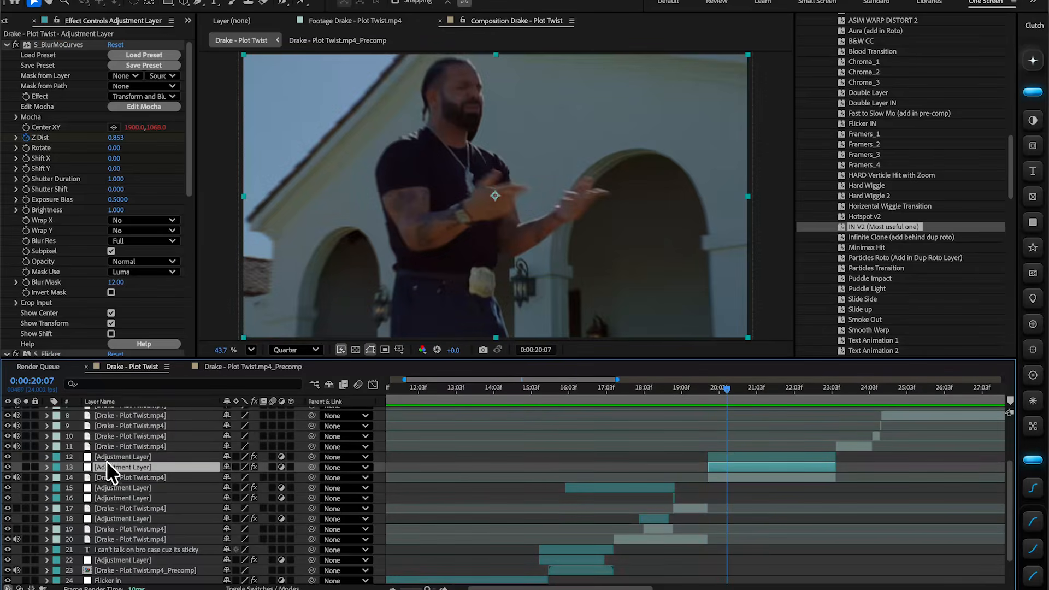
Move the IN V2 adjustment layer above the vertical shake layer and preview the sequence up to 0:00:22:00.
{"action": "left_click", "coordinate": [110, 457]}
{"action": "mouse_move", "coordinate": [709, 399]}
{"action": "left_mouse_down"}
{"action": "mouse_move", "coordinate": [721, 402]}
{"action": "mouse_move", "coordinate": [697, 404]}
{"action": "mouse_move", "coordinate": [699, 388]}
{"action": "left_mouse_up"}
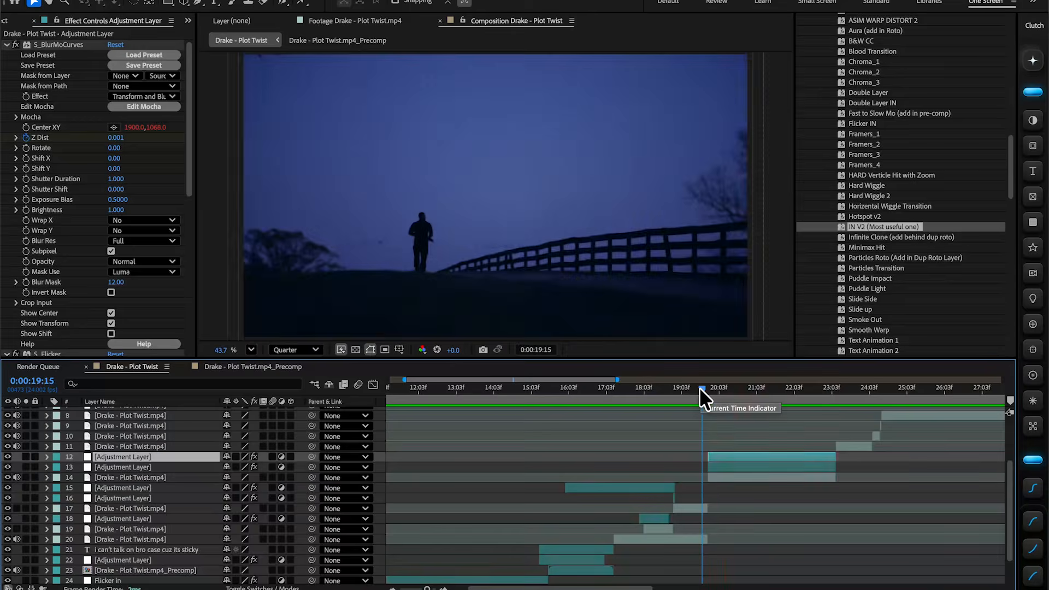
{"action": "left_click_drag", "start_coordinate": [705, 391], "coordinate": [613, 400]}
{"action": "scroll", "coordinate": [833, 512], "scroll_direction": "up", "scroll_amount": 3}
{"action": "scroll", "coordinate": [833, 512], "scroll_direction": "right", "scroll_amount": 5}
{"action": "key", "text": "space"}
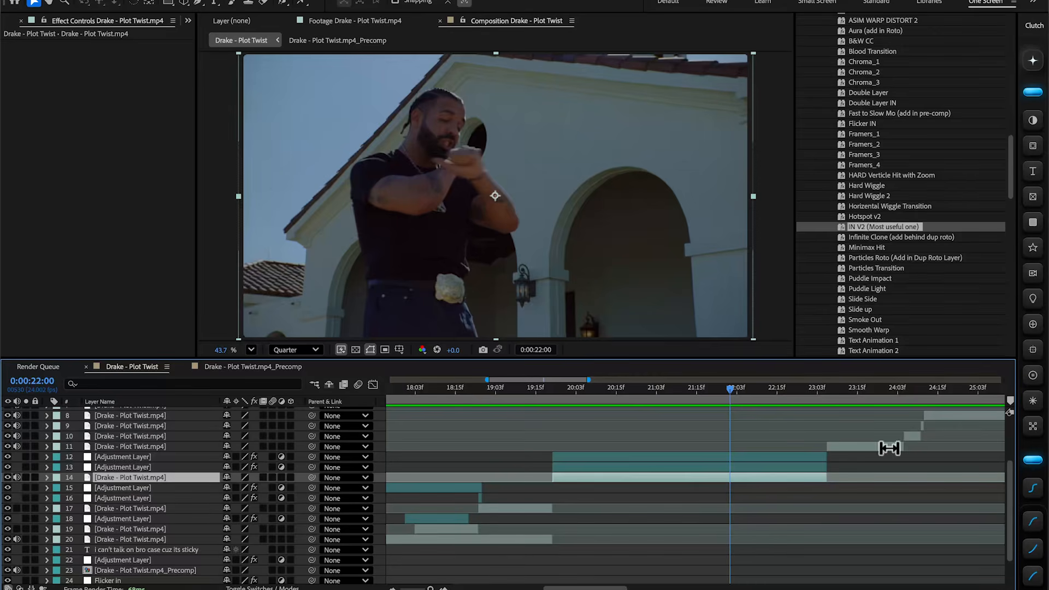
Precompose the 0:00:19:19 clip together with its two adjustment layers and open the new composition.
{"action": "left_click", "coordinate": [775, 457], "text": "shift"}
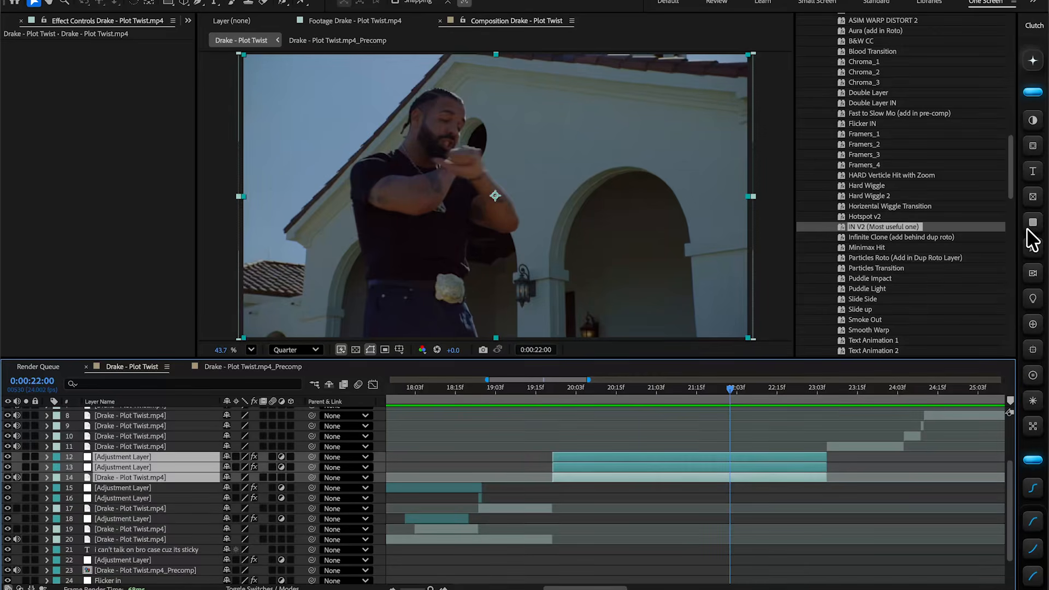
{"action": "left_click_drag", "start_coordinate": [785, 389], "coordinate": [781, 436]}
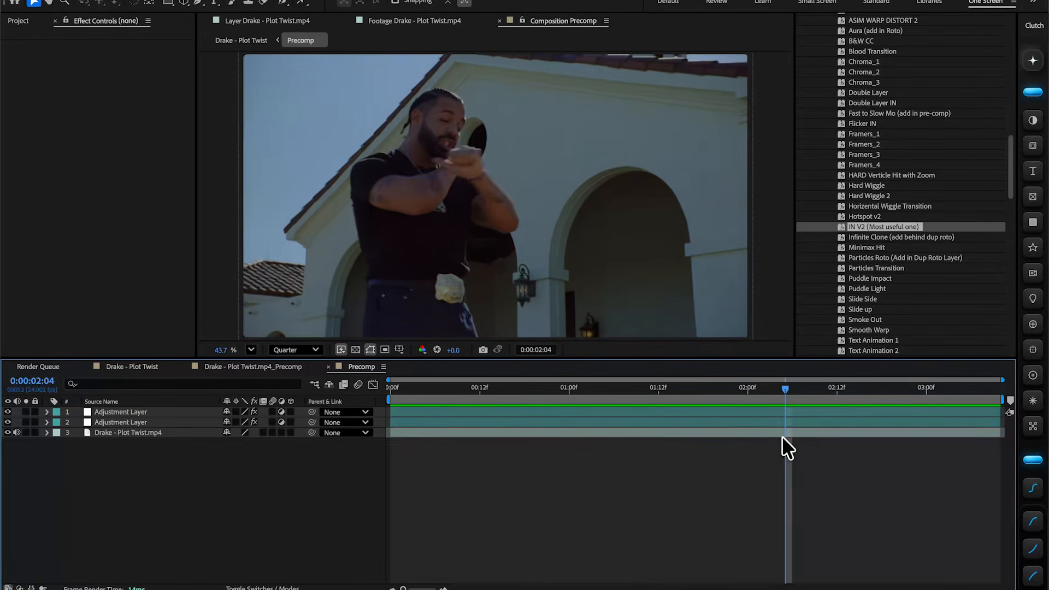
Precompose the footage layer beneath the two adjustment layers and split it at 0:00:02:07.
{"action": "left_click", "coordinate": [791, 435]}
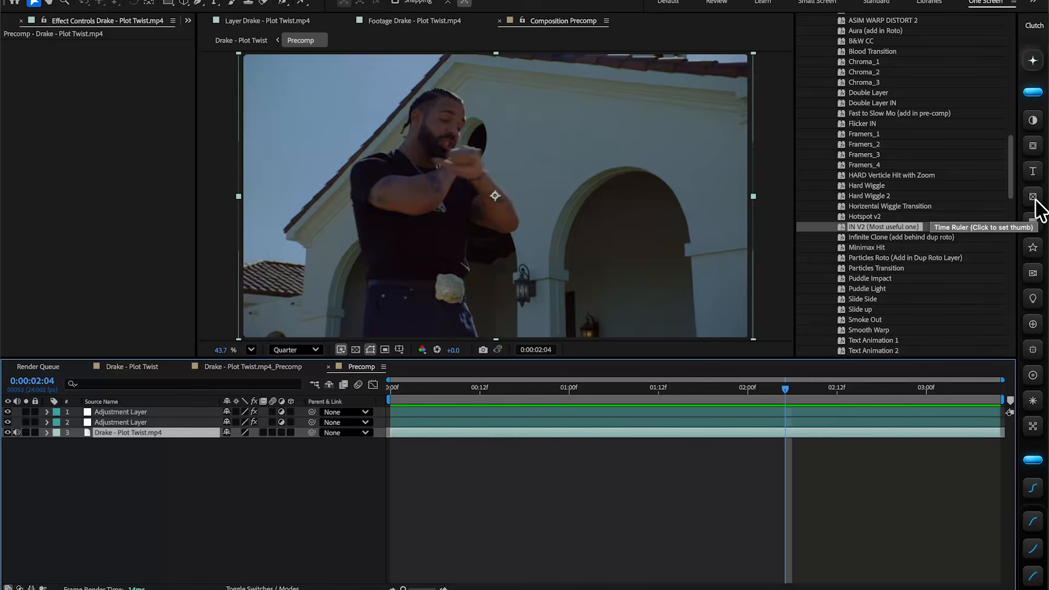
{"action": "left_click", "coordinate": [1032, 148]}
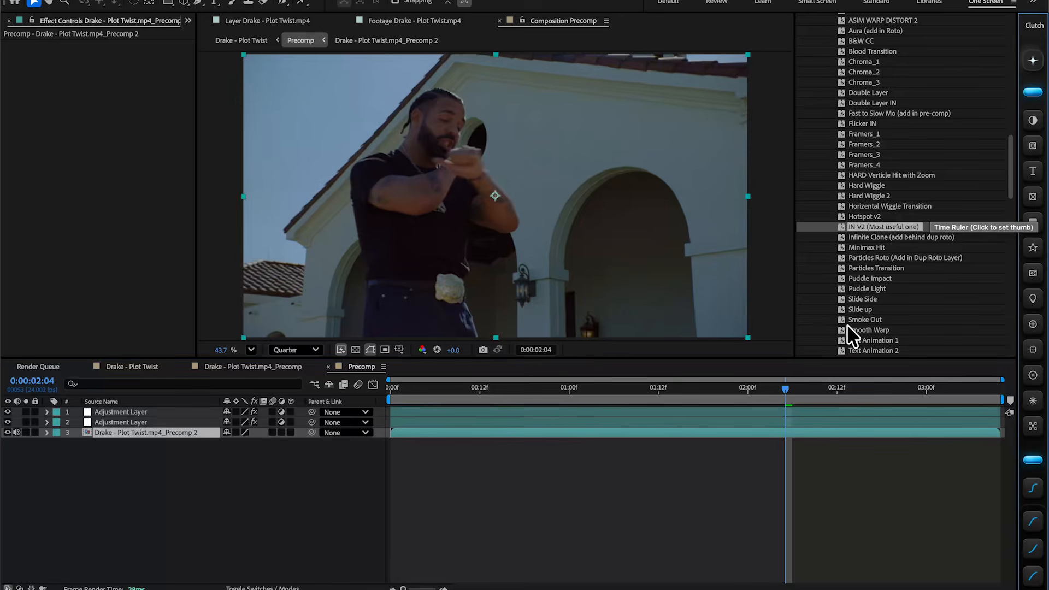
{"action": "left_click_drag", "start_coordinate": [786, 390], "coordinate": [804, 428]}
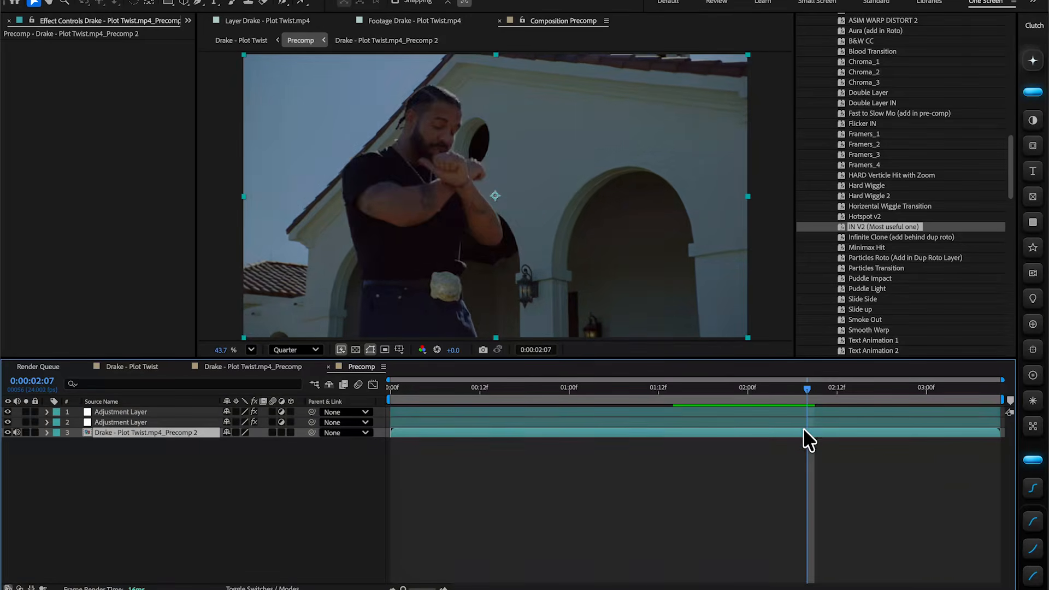
{"action": "key", "text": "super+shift+d"}
Apply Timewarp to the first part of the split footage and keyframe its Speed at 100 at 0:00:01:09.
{"action": "left_click_drag", "start_coordinate": [805, 389], "coordinate": [642, 460]}
{"action": "left_click", "coordinate": [640, 439]}
{"action": "key", "text": "ctrl+space"}
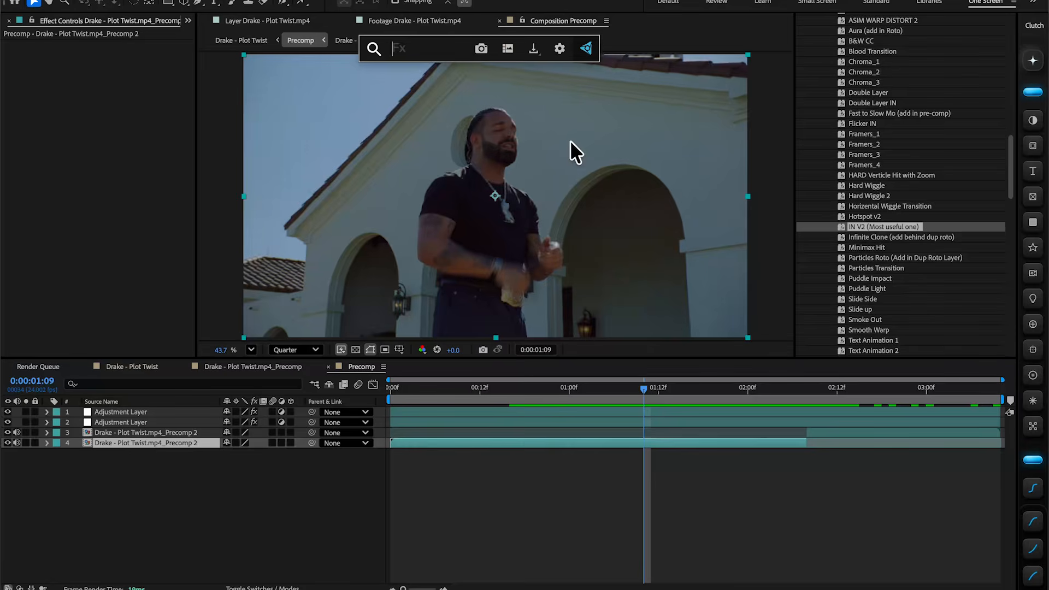
{"action": "type", "text": "timew"}
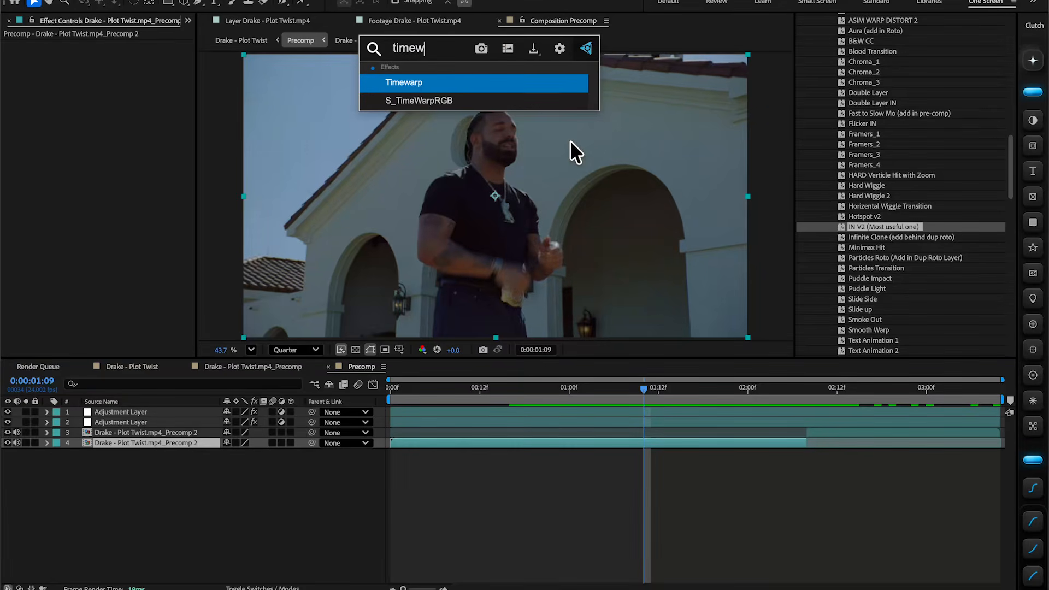
{"action": "key", "text": "Return"}
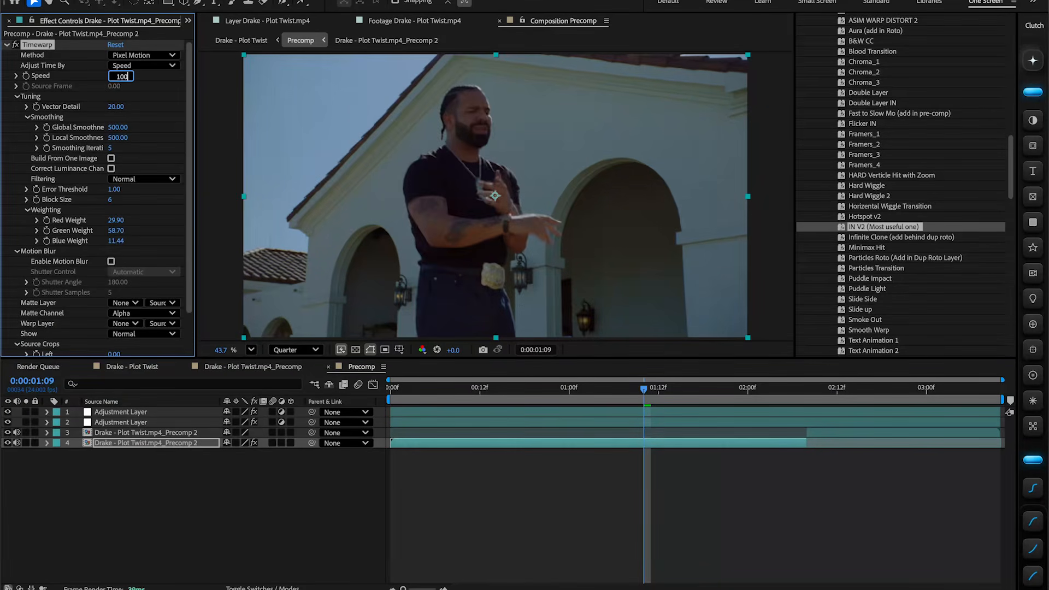
{"action": "key", "text": "Return"}
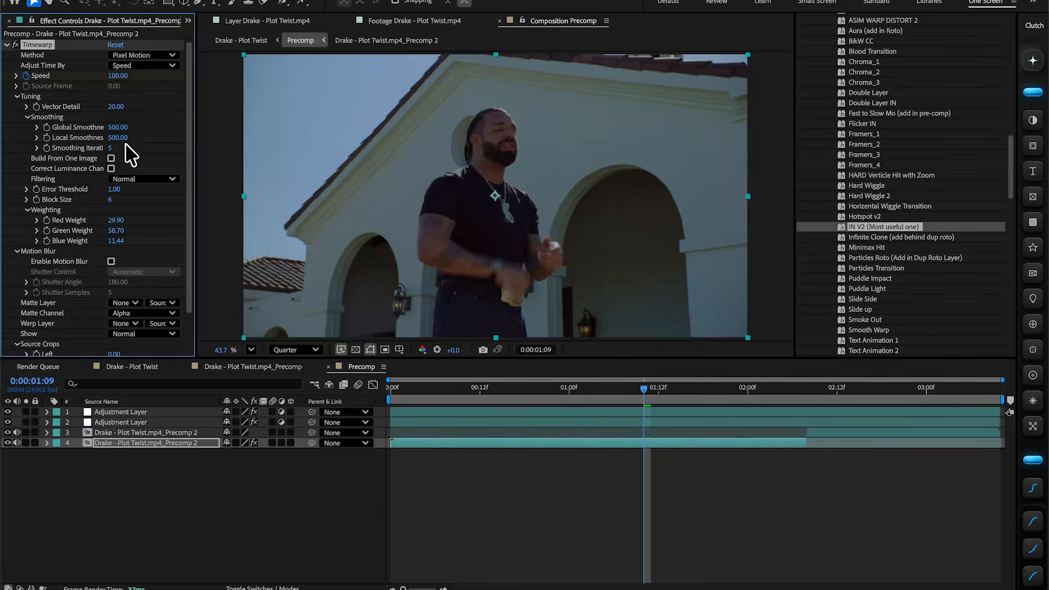
Add a Timewarp Speed keyframe of 30 at 0:00:01:19 on the same footage layer.
{"action": "key", "text": "u"}
{"action": "left_click_drag", "start_coordinate": [690, 389], "coordinate": [717, 389]}
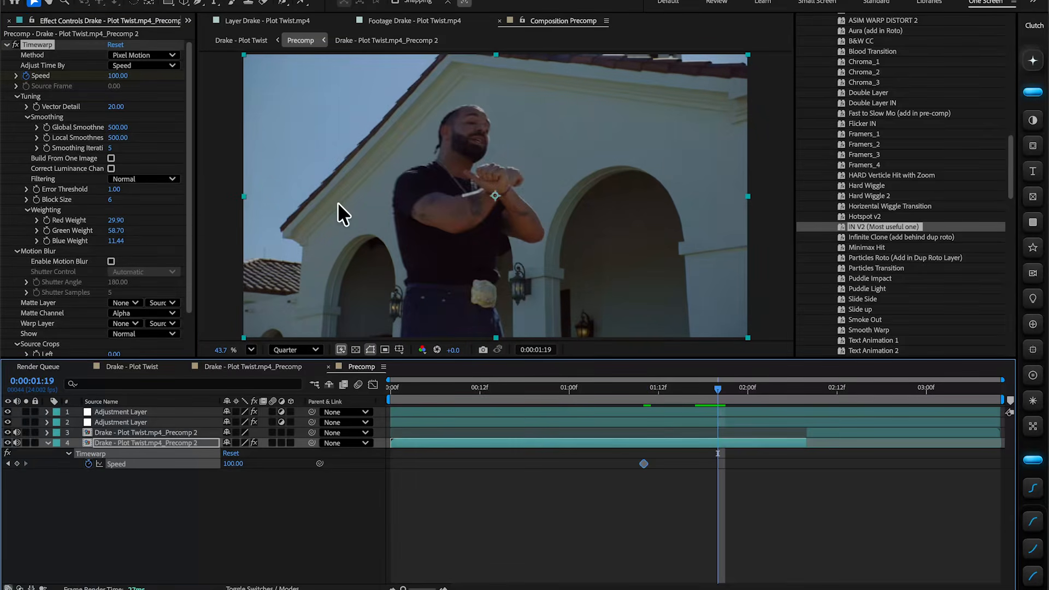
{"action": "left_click", "coordinate": [117, 76]}
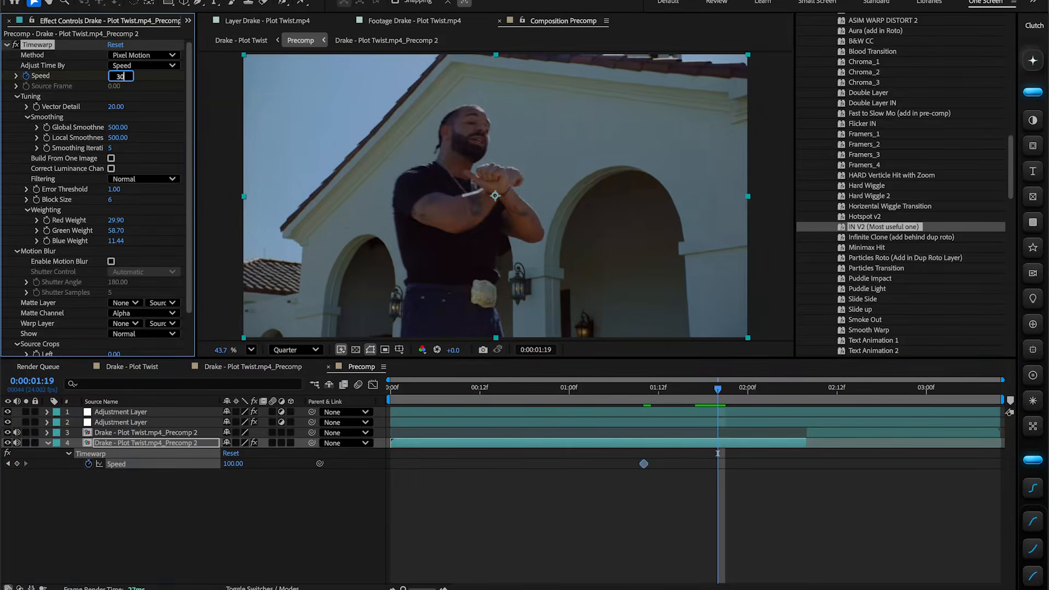
{"action": "type", "text": "30"}
{"action": "key", "text": "Return"}
Look through the slow-motion presets and preview the slowed clip from the start of the composition.
{"action": "scroll", "coordinate": [935, 254], "scroll_direction": "up", "scroll_amount": 2}
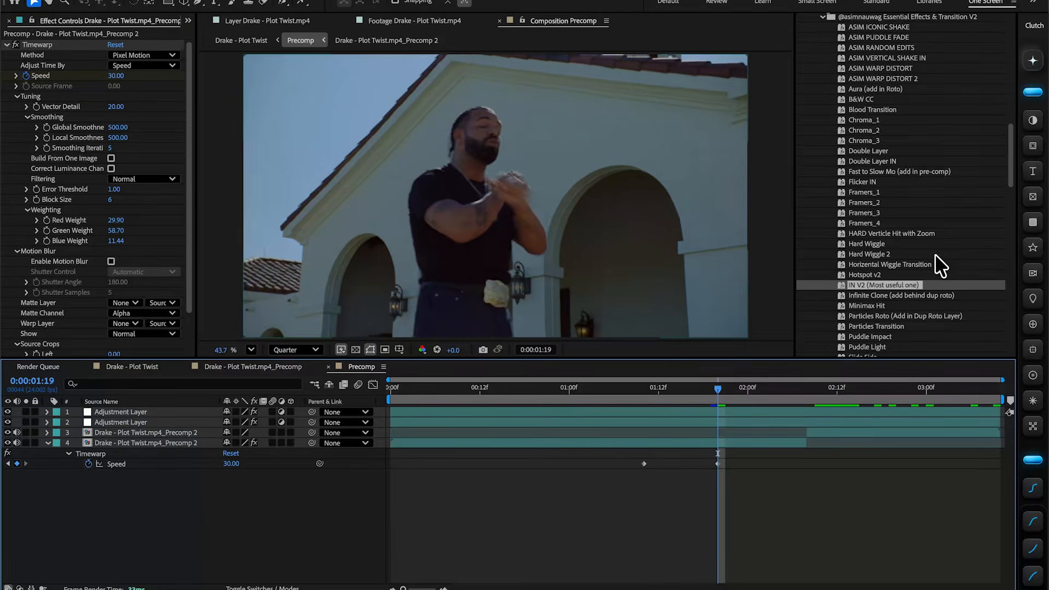
{"action": "scroll", "coordinate": [935, 253], "scroll_direction": "up", "scroll_amount": 5}
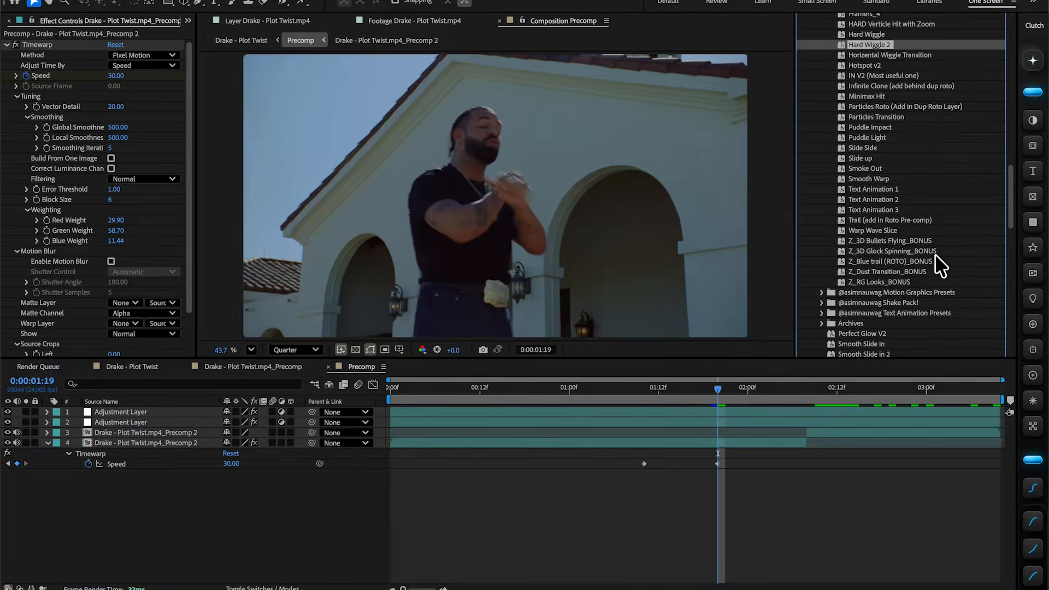
{"action": "scroll", "coordinate": [935, 255], "scroll_direction": "up", "scroll_amount": 4}
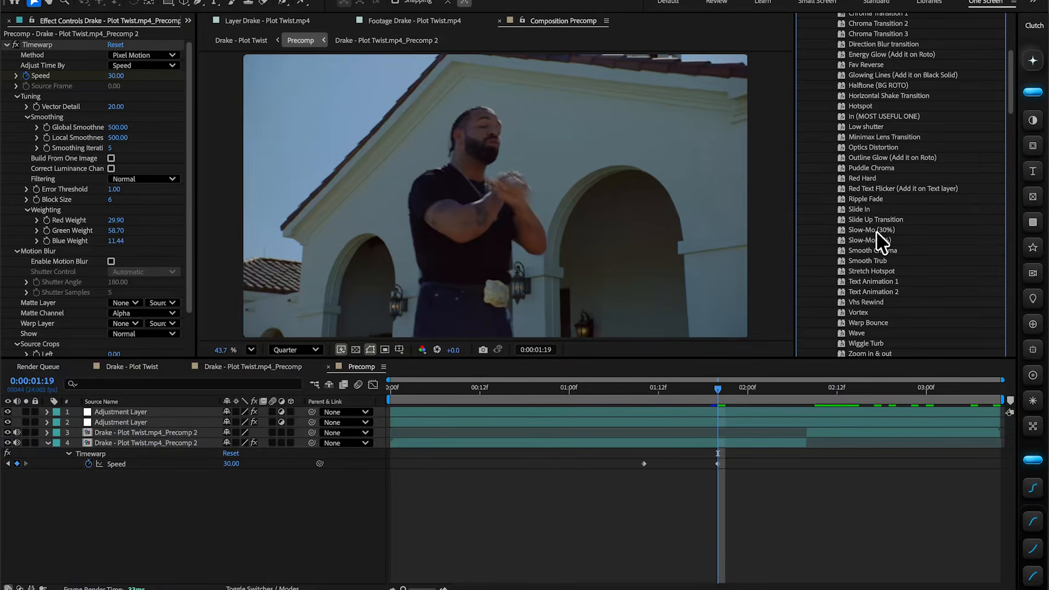
{"action": "left_click_drag", "start_coordinate": [628, 389], "coordinate": [772, 421]}
{"action": "key", "text": "space"}
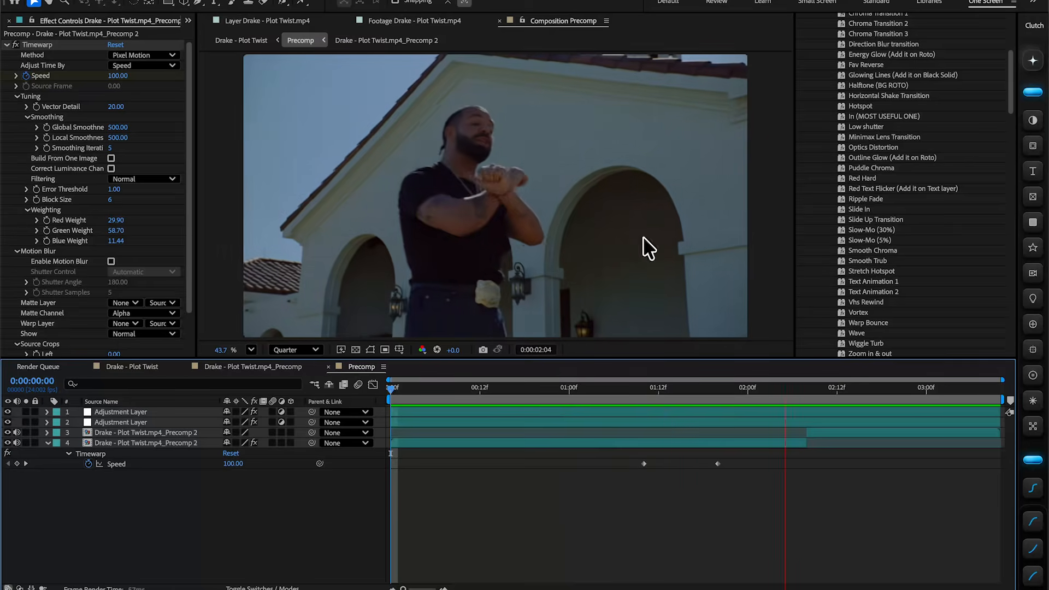
Extend the slowed clip to 0:00:02:12 and make the second footage part start at that point.
{"action": "left_click", "coordinate": [823, 440]}
{"action": "left_click", "coordinate": [824, 437]}
{"action": "left_click", "coordinate": [817, 439]}
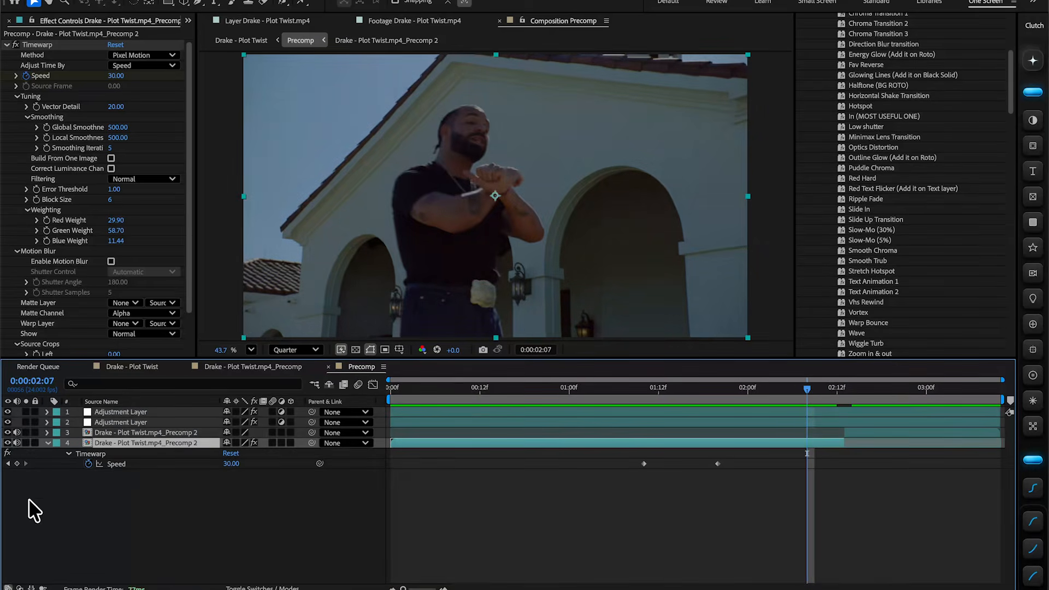
Keyframe the Timewarp Speed at 30 near 0:00:02:07 and ramp it to 772 at the cut with an eased curve.
{"action": "left_click", "coordinate": [17, 463]}
{"action": "mouse_move", "coordinate": [824, 394]}
{"action": "left_mouse_down"}
{"action": "mouse_move", "coordinate": [840, 407]}
{"action": "mouse_move", "coordinate": [832, 384]}
{"action": "left_mouse_up"}
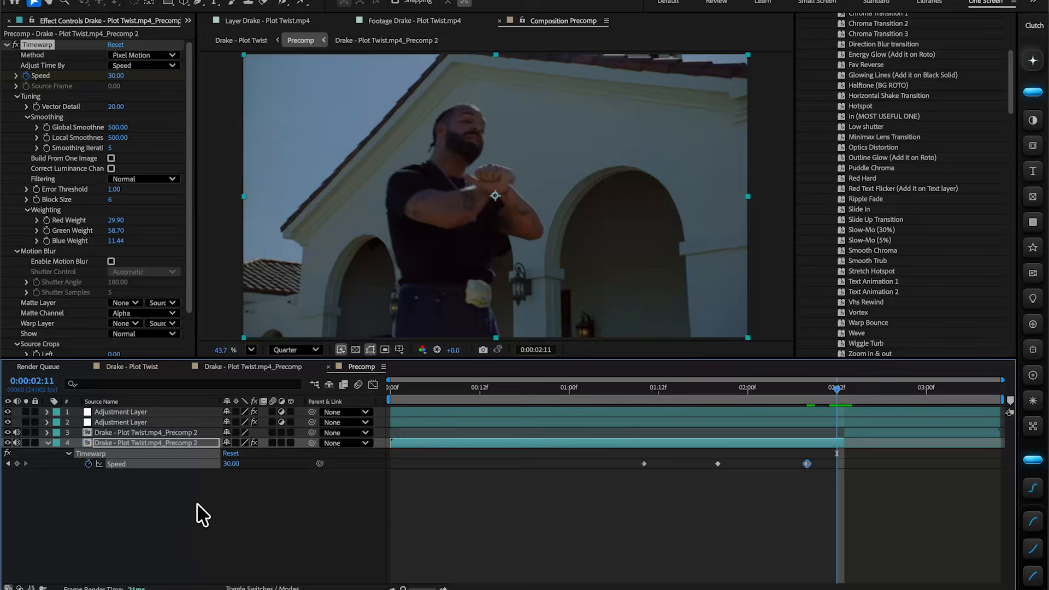
{"action": "left_click_drag", "start_coordinate": [232, 465], "coordinate": [682, 464]}
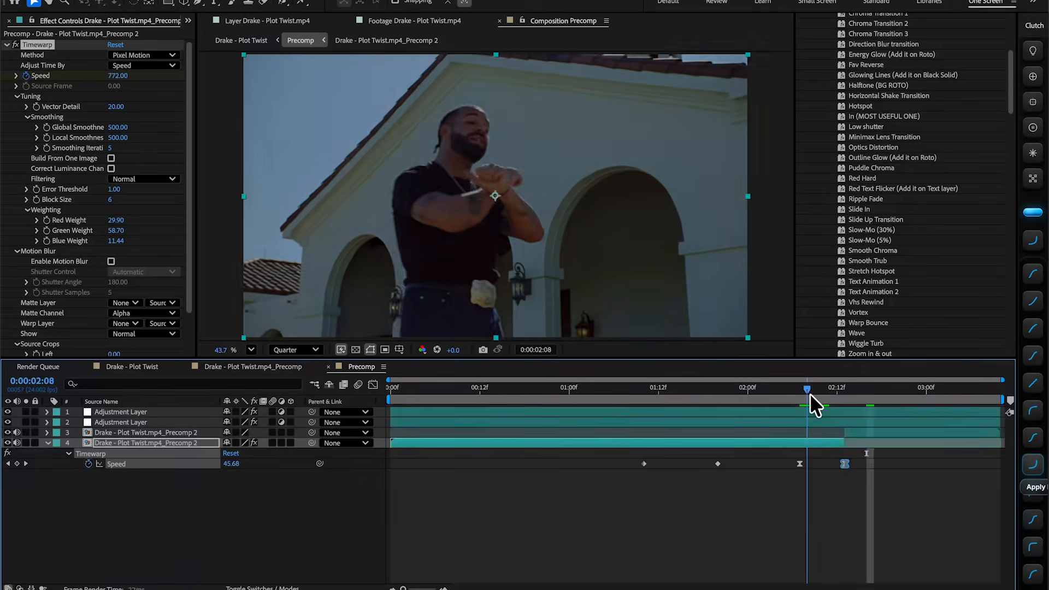
{"action": "left_click_drag", "start_coordinate": [809, 393], "coordinate": [823, 396]}
{"action": "left_click_drag", "start_coordinate": [855, 462], "coordinate": [745, 485]}
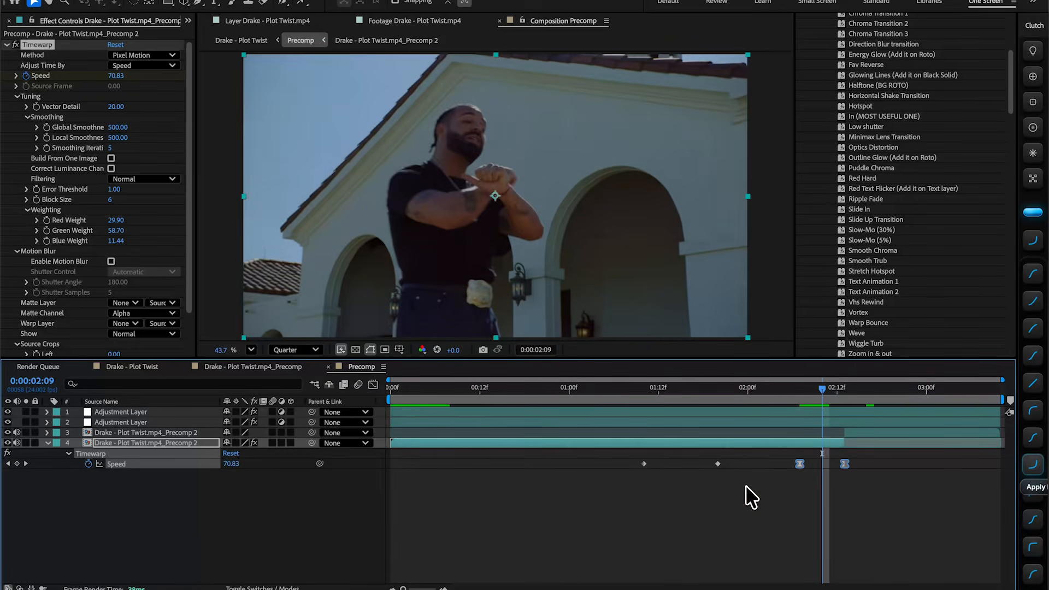
Preview the full speed ramp from about 0:00:01:01 through the cut.
{"action": "left_click_drag", "start_coordinate": [821, 384], "coordinate": [582, 389]}
{"action": "key", "text": "space"}
{"action": "left_click", "coordinate": [741, 480]}
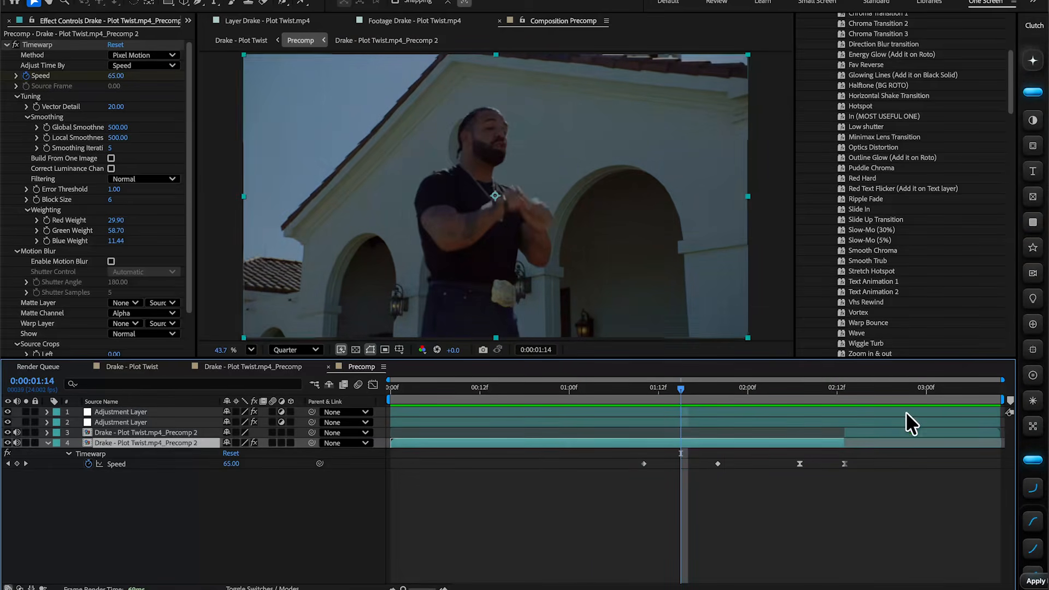
Add an adjustment layer above the footage starting at about 0:00:01:04 and apply S_BlurMoCurves to it.
{"action": "left_click", "coordinate": [910, 432]}
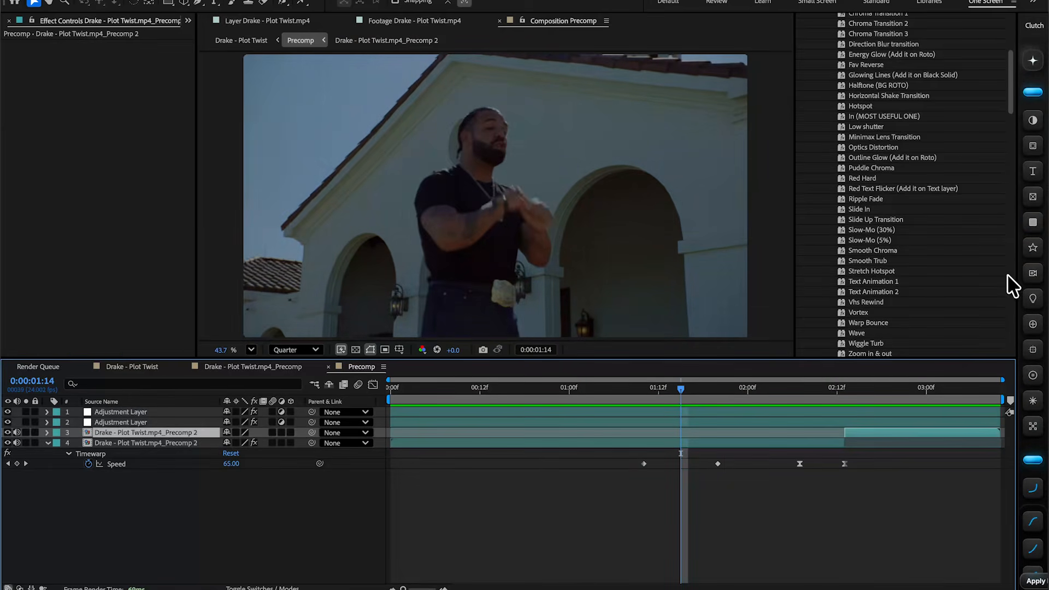
{"action": "left_click", "coordinate": [1033, 197]}
{"action": "left_click_drag", "start_coordinate": [843, 431], "coordinate": [427, 438]}
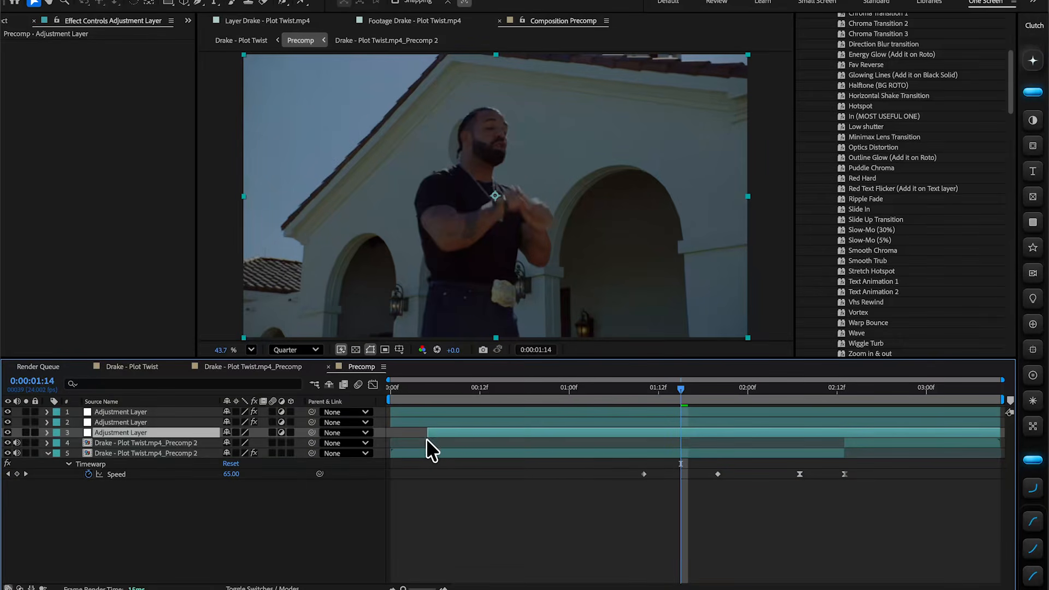
{"action": "key", "text": "ctrl+space"}
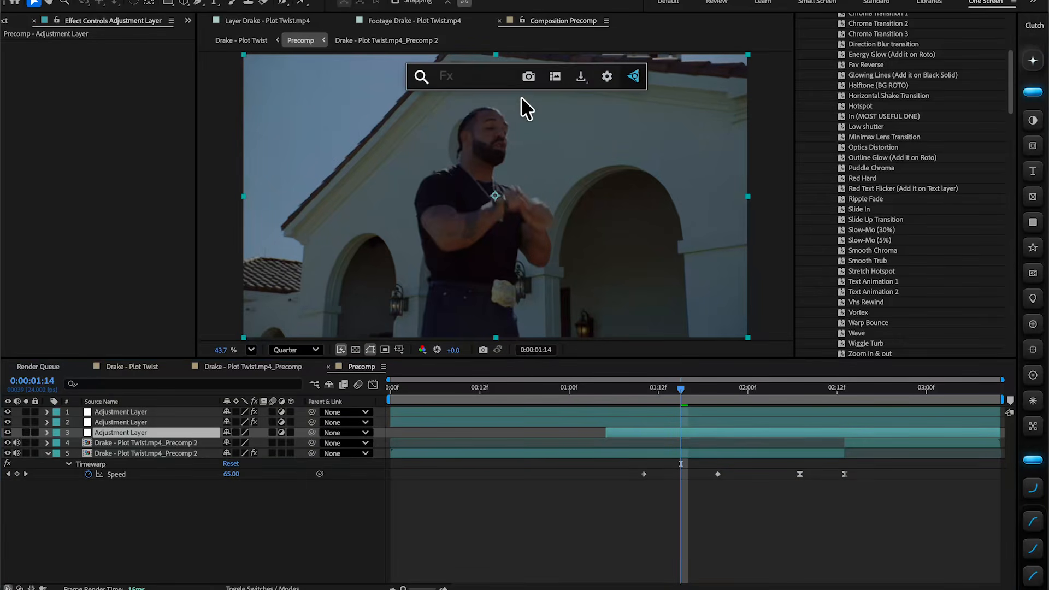
{"action": "type", "text": "blurm"}
{"action": "key", "text": "Return"}
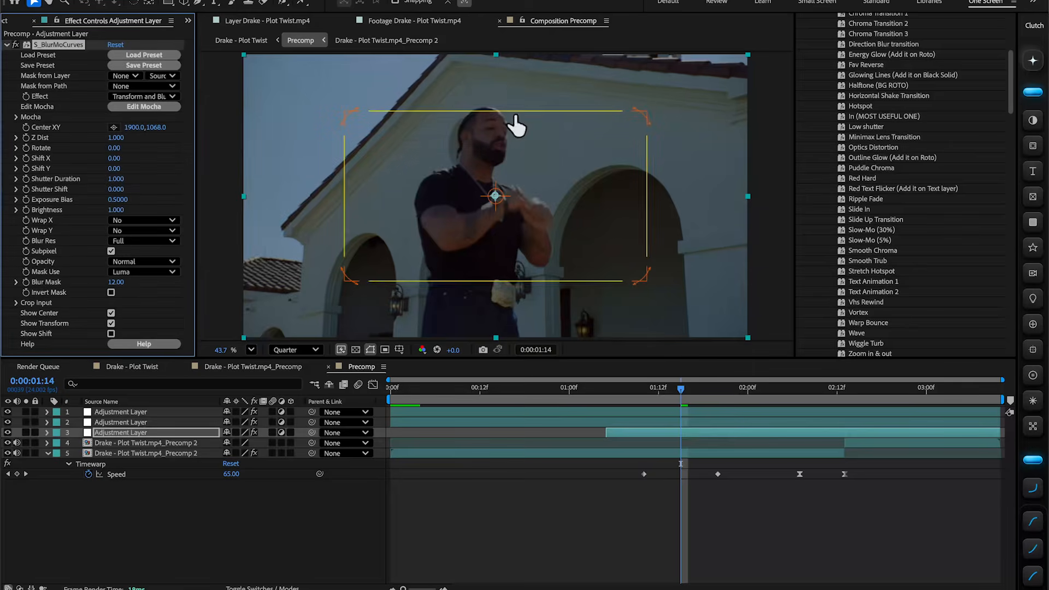
Animate an eased zoom by keyframing S_BlurMoCurves Z Dist from 1 to about 0.64, centred at 1771.9, 807.3.
{"action": "left_click", "coordinate": [642, 388]}
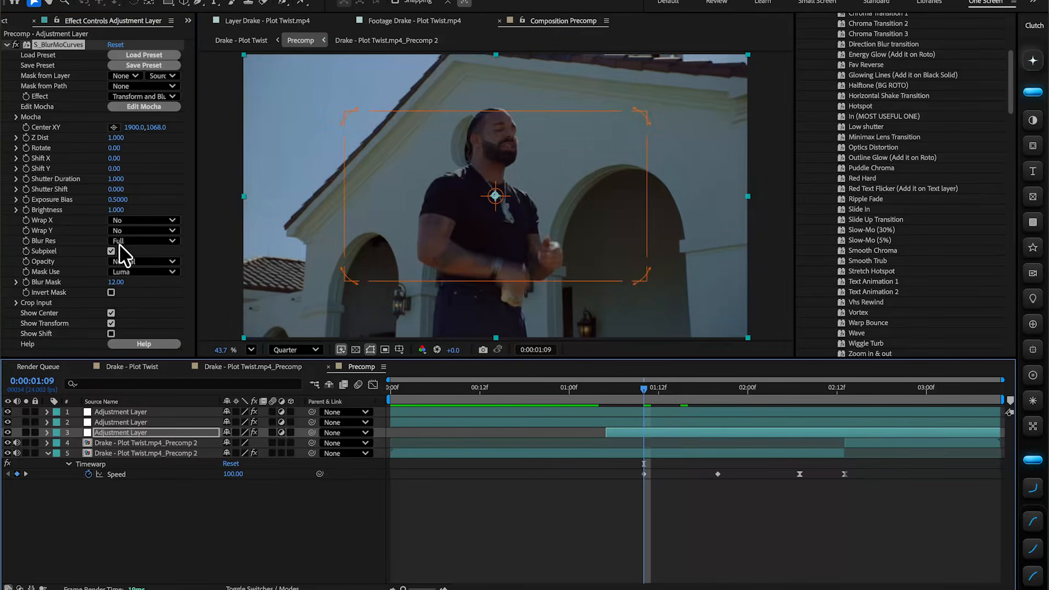
{"action": "left_click", "coordinate": [26, 138]}
{"action": "left_click", "coordinate": [26, 127]}
{"action": "left_click_drag", "start_coordinate": [665, 389], "coordinate": [734, 399]}
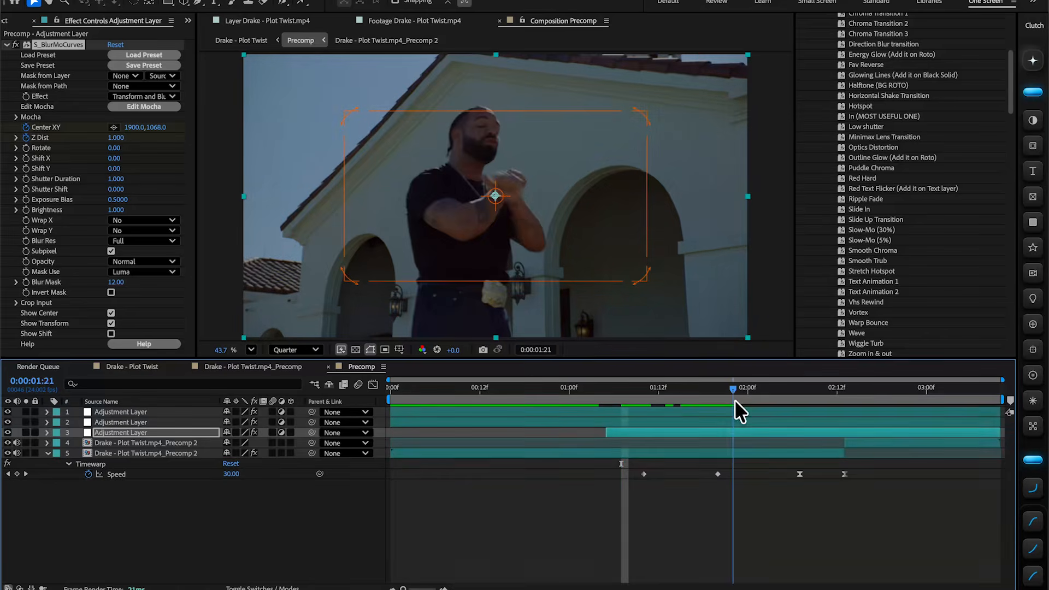
{"action": "key", "text": "u"}
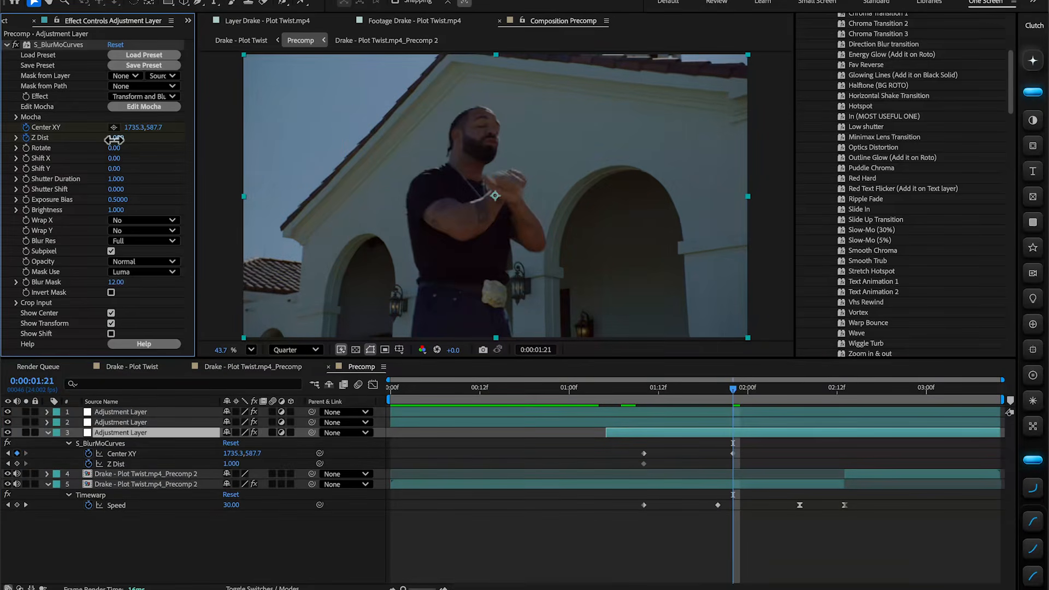
{"action": "left_click_drag", "start_coordinate": [114, 140], "coordinate": [89, 135]}
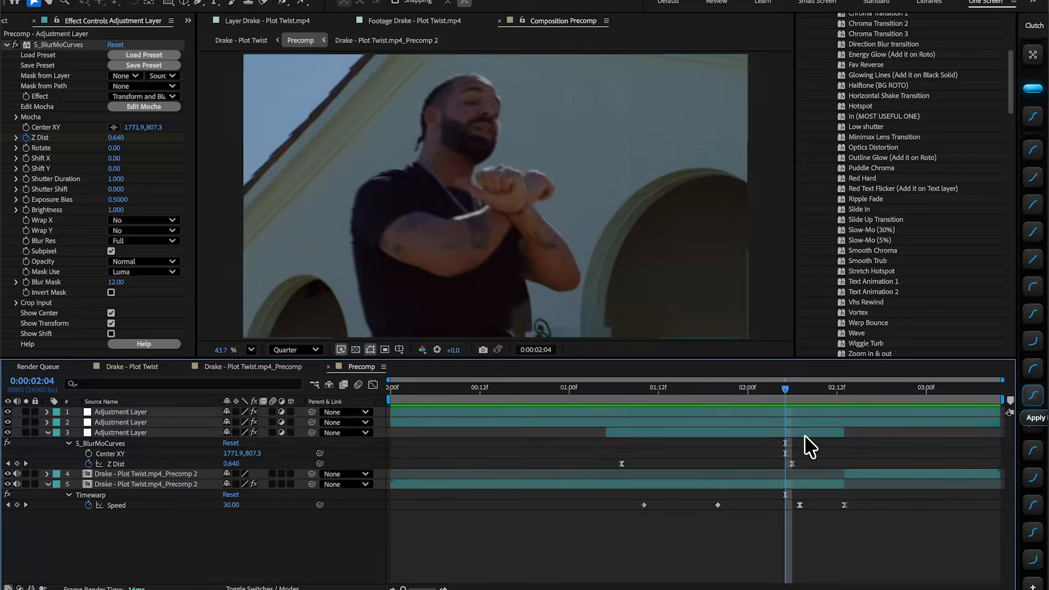
Add a matching adjustment layer above the zoom layer and apply the Black & White Glow preset at 0:00:01:05.
{"action": "key", "text": "ctrl+d"}
{"action": "left_click", "coordinate": [615, 393]}
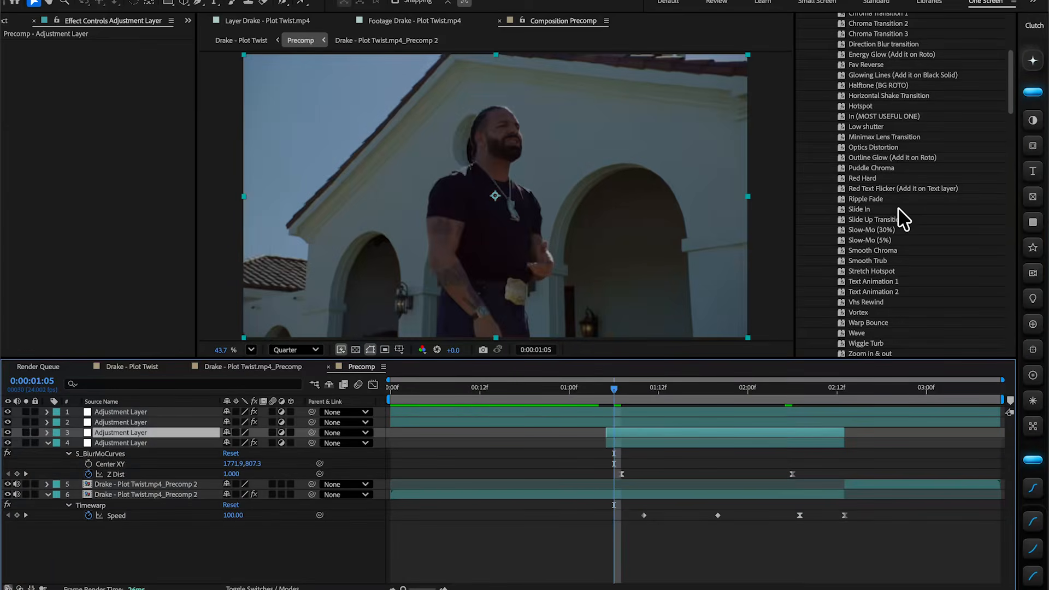
{"action": "scroll", "coordinate": [902, 208], "scroll_direction": "up", "scroll_amount": 10}
{"action": "left_click", "coordinate": [820, 134]}
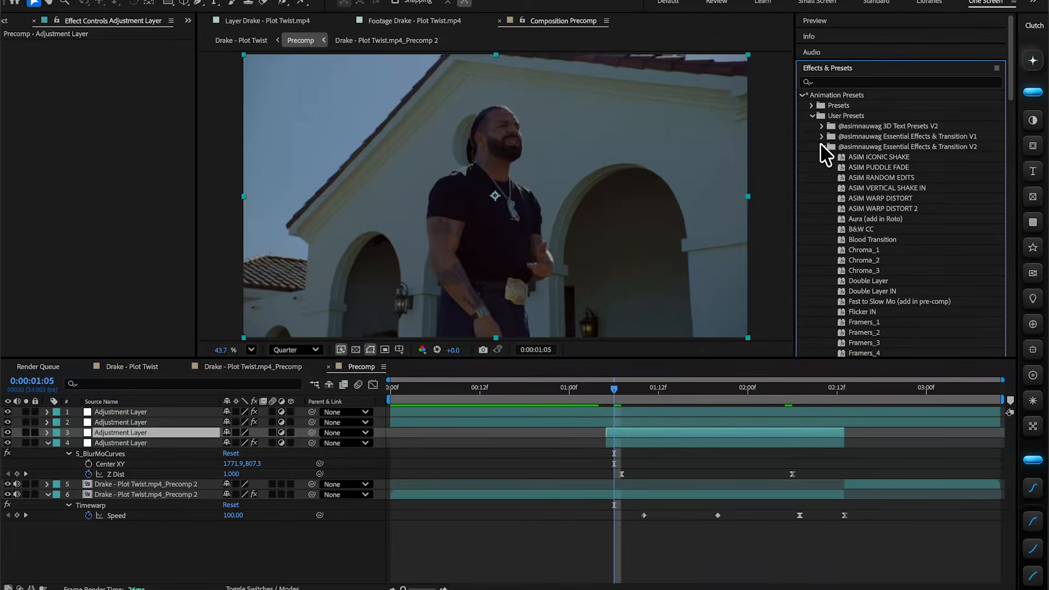
{"action": "left_click", "coordinate": [820, 143]}
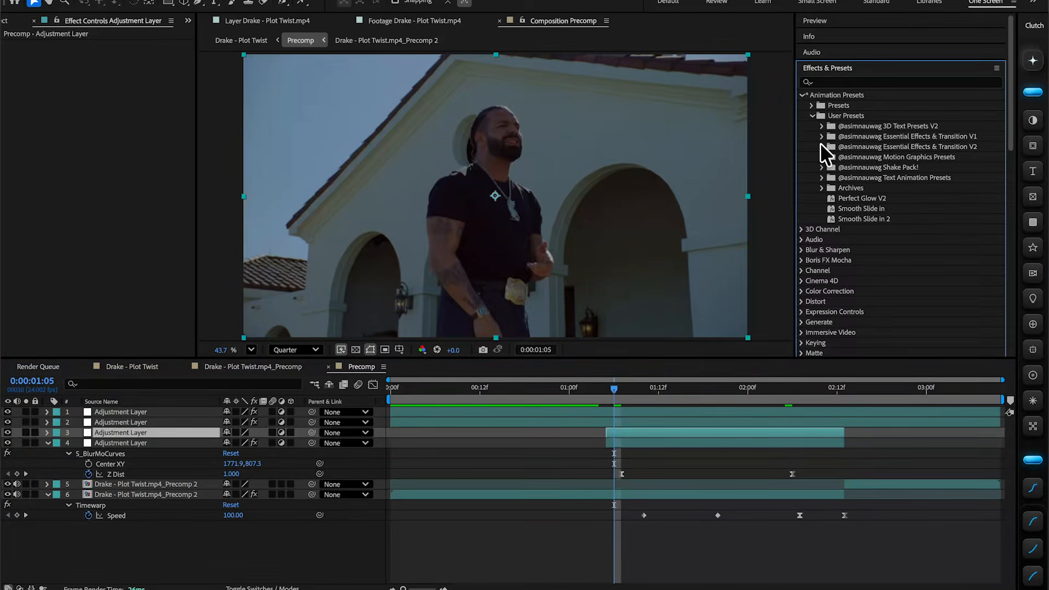
{"action": "left_click", "coordinate": [821, 187]}
{"action": "scroll", "coordinate": [856, 264], "scroll_direction": "down", "scroll_amount": 10}
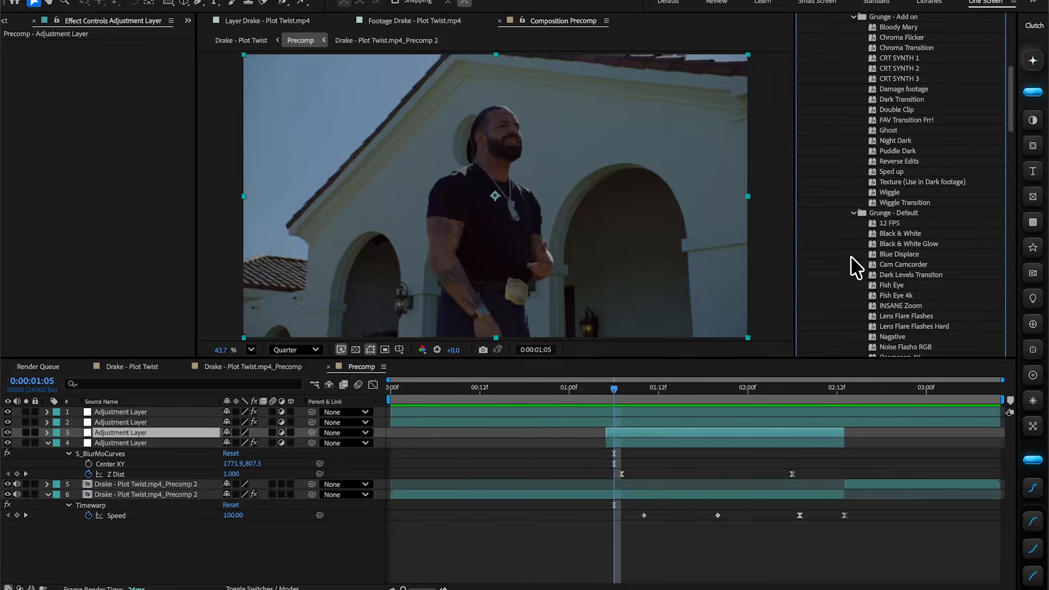
{"action": "double_click", "coordinate": [925, 246]}
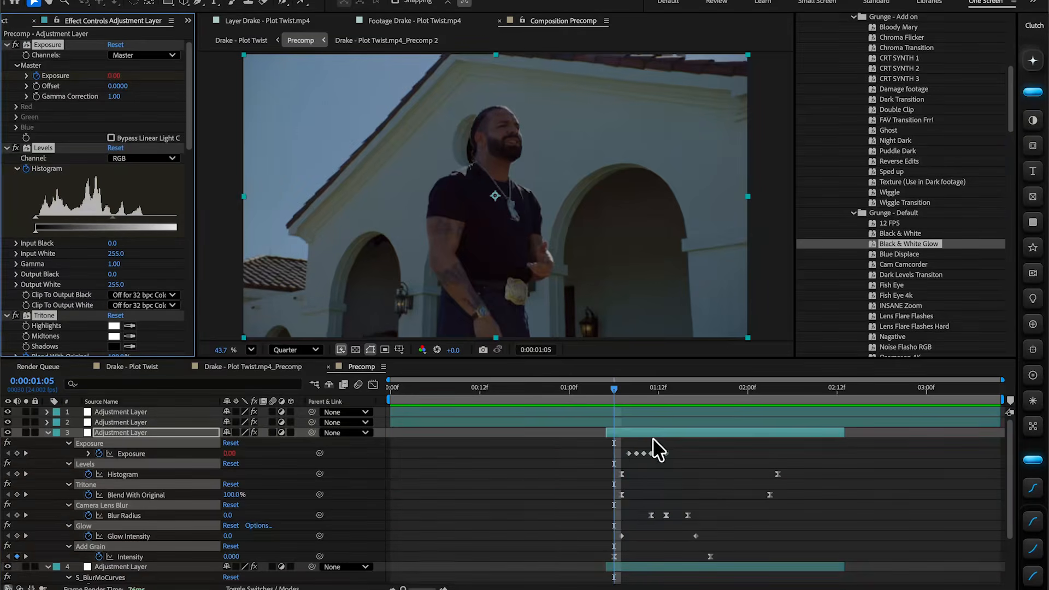
Preview the black-and-white glow and zoom from 0:00:01:02.
{"action": "left_click_drag", "start_coordinate": [628, 395], "coordinate": [592, 396]}
{"action": "key", "text": "space"}
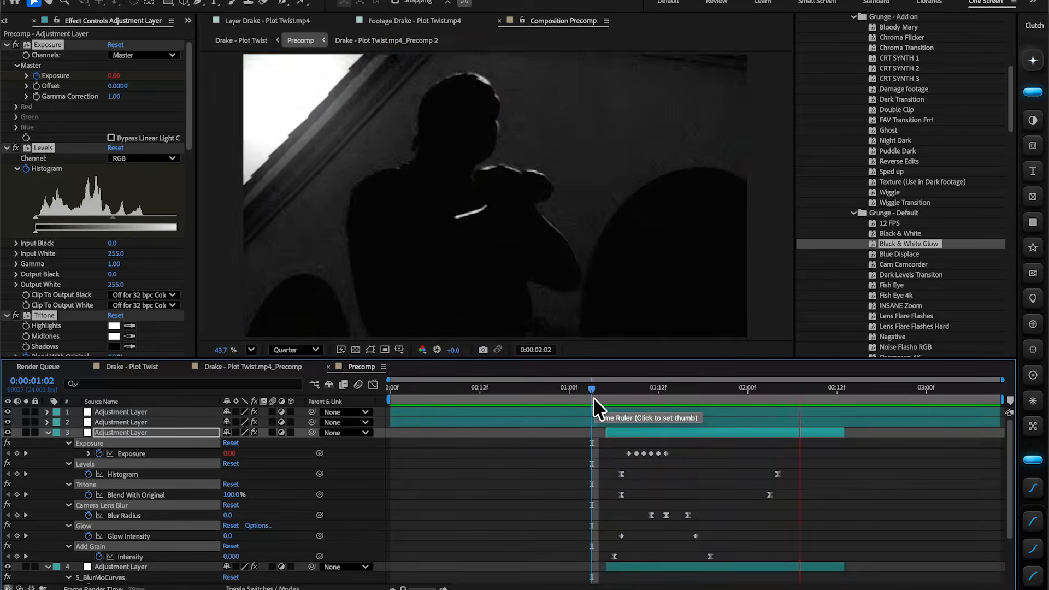
{"action": "key", "text": "space"}
{"action": "key", "text": "space"}
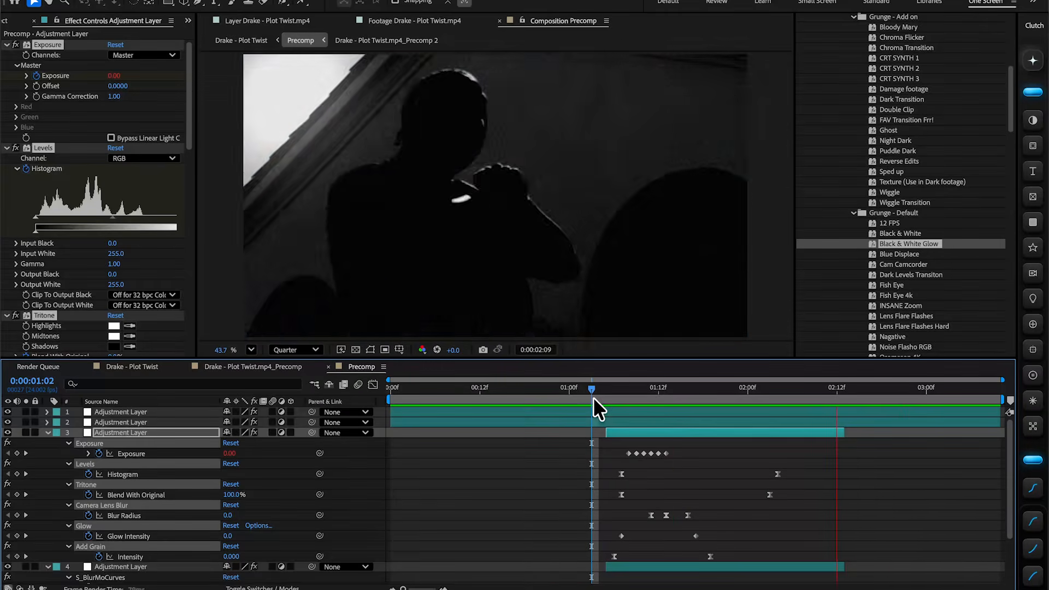
Collapse the layer properties and add a one-frame adjustment layer at 0:00:02:12.
{"action": "key", "text": "super+a"}
{"action": "left_click", "coordinate": [48, 432]}
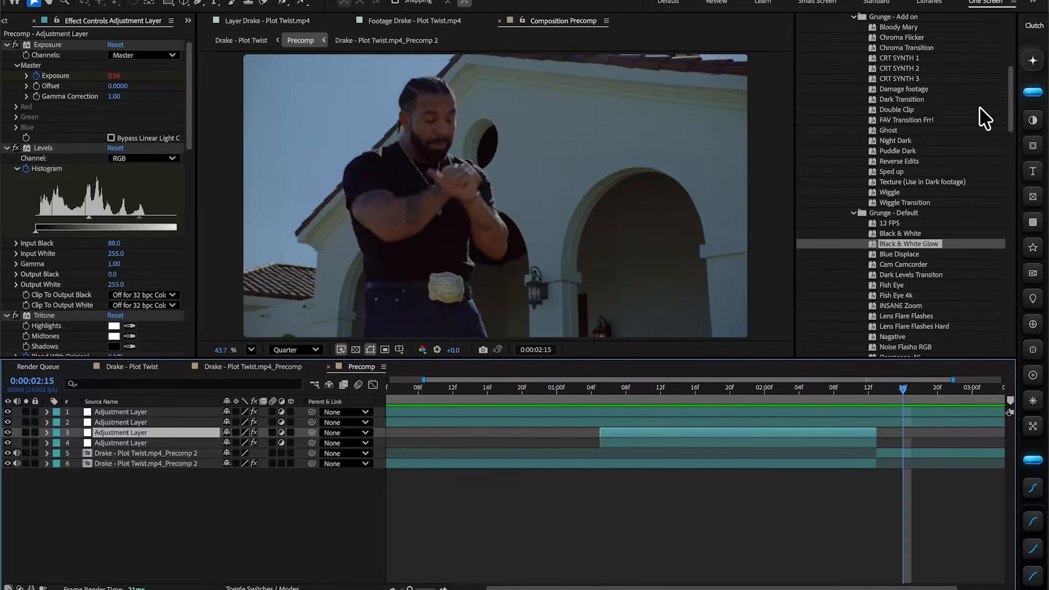
{"action": "left_click", "coordinate": [1031, 118]}
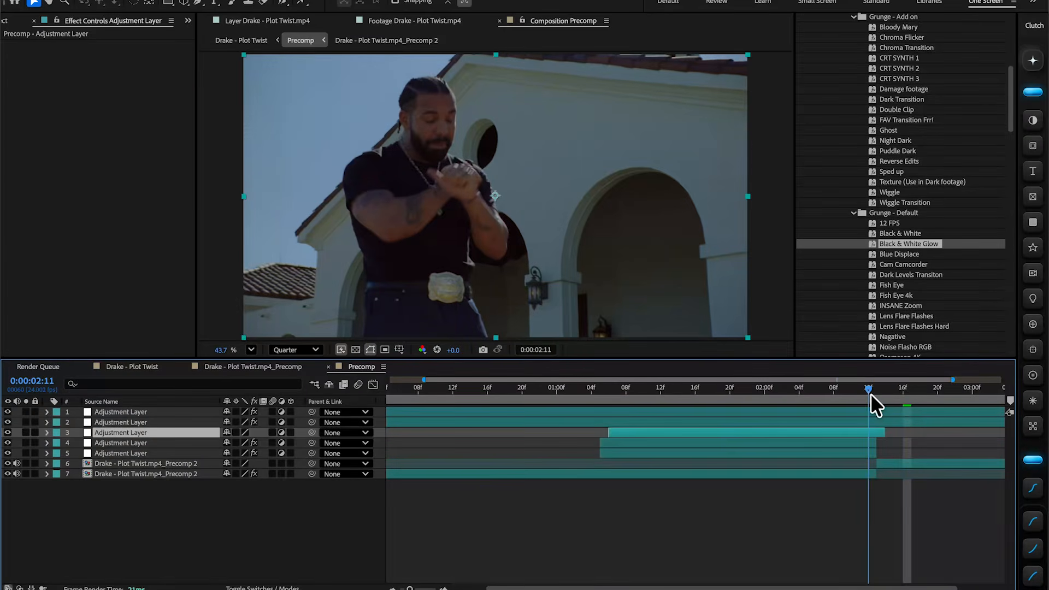
{"action": "left_click_drag", "start_coordinate": [870, 394], "coordinate": [874, 398]}
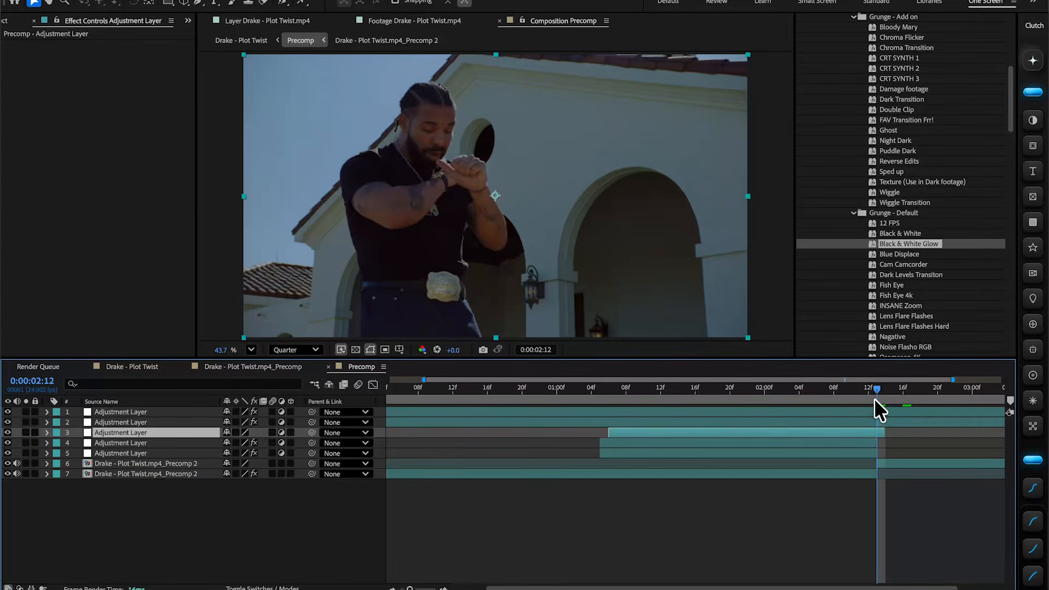
{"action": "key", "text": "alt+["}
Apply the Nagative preset to the one-frame adjustment layer and preview the flash at the cut.
{"action": "scroll", "coordinate": [1003, 204], "scroll_direction": "down", "scroll_amount": 9}
{"action": "scroll", "coordinate": [1004, 204], "scroll_direction": "up", "scroll_amount": 6}
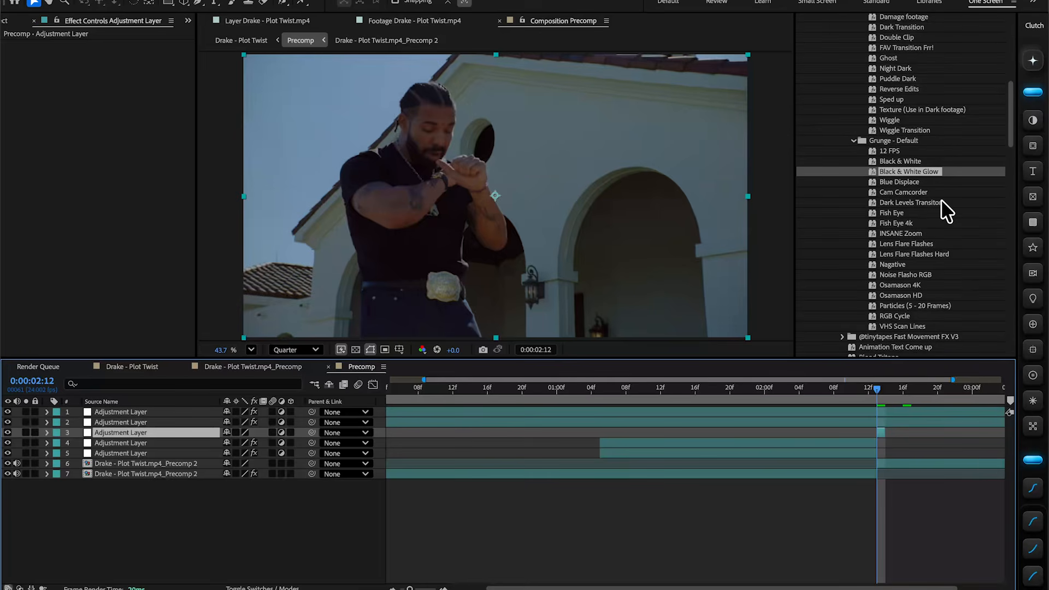
{"action": "left_click_drag", "start_coordinate": [896, 265], "coordinate": [848, 401]}
{"action": "key", "text": "space"}
Return to the Drake - Plot Twist composition and add an adjustment layer over the pool aerial clip, matching its length from 0:00:23:05.
{"action": "left_click", "coordinate": [663, 445]}
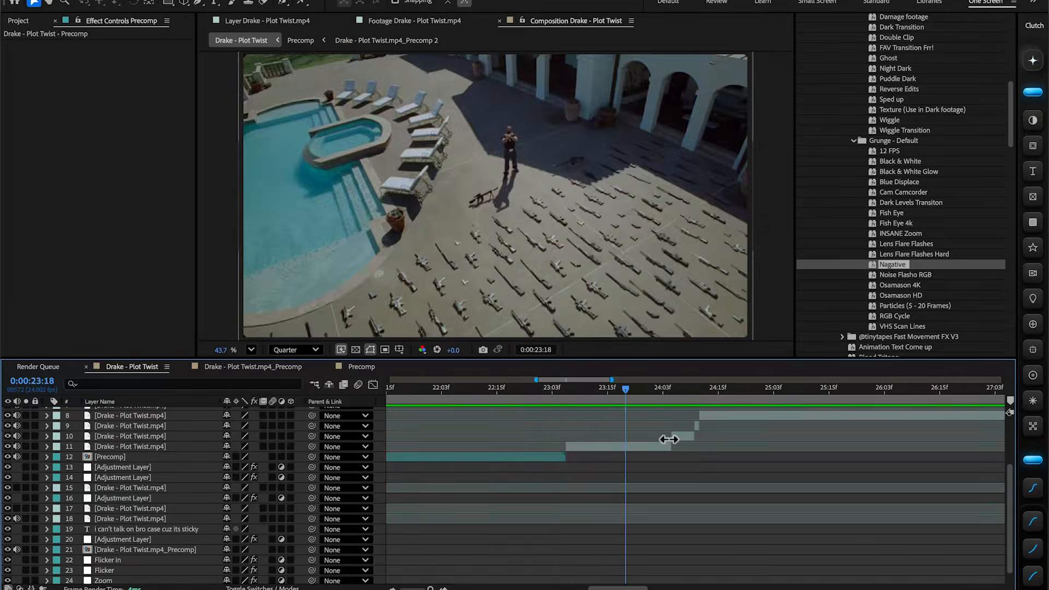
{"action": "left_click_drag", "start_coordinate": [538, 387], "coordinate": [598, 413]}
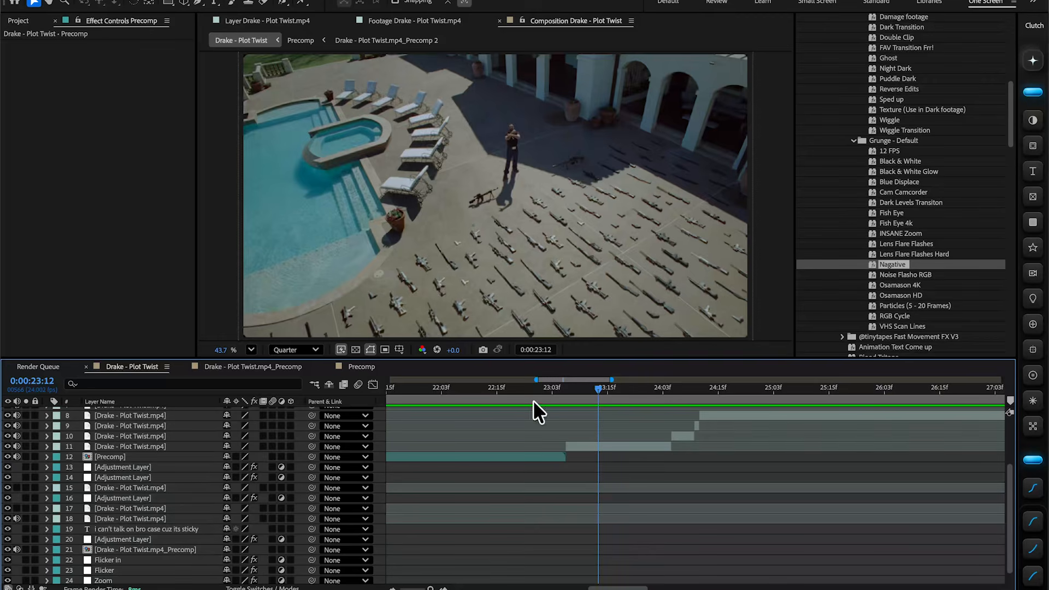
{"action": "left_click", "coordinate": [610, 445]}
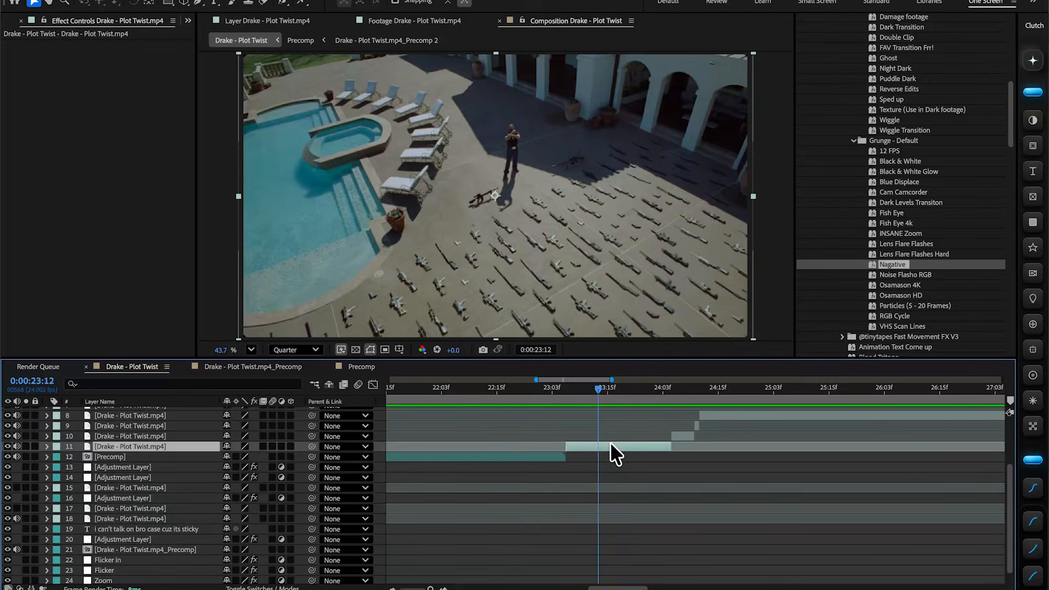
{"action": "left_click", "coordinate": [1031, 132]}
{"action": "left_click", "coordinate": [567, 389]}
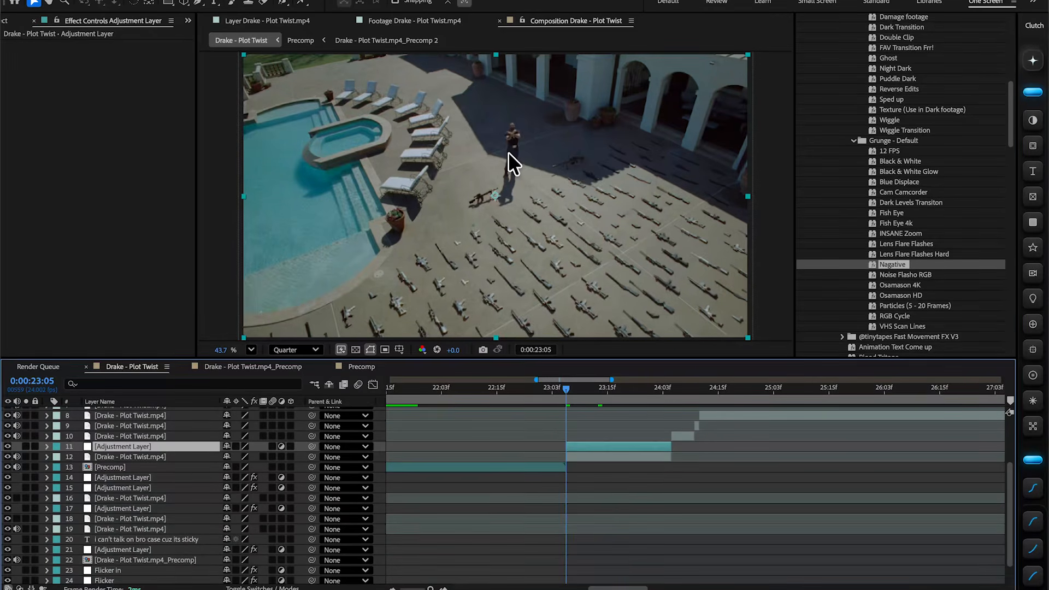
Apply the IN V2 (Most useful one) preset from Essential Effects & Transition V2 to the new adjustment layer and preview it.
{"action": "key", "text": "ctrl+space"}
{"action": "scroll", "coordinate": [907, 251], "scroll_direction": "up", "scroll_amount": 8}
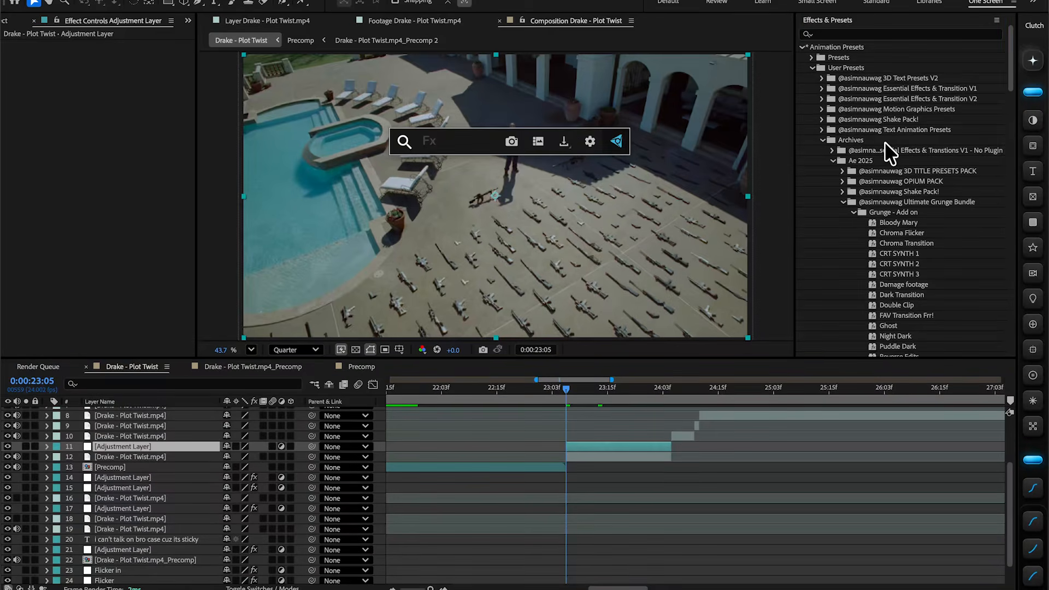
{"action": "left_click", "coordinate": [816, 97]}
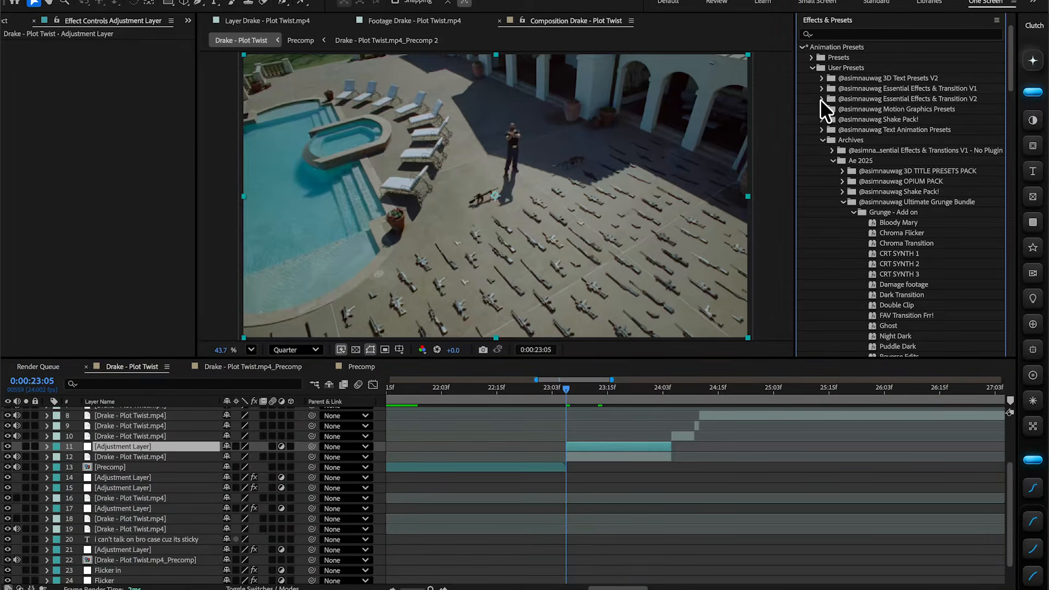
{"action": "left_click", "coordinate": [821, 98]}
{"action": "left_click", "coordinate": [821, 88]}
{"action": "scroll", "coordinate": [864, 205], "scroll_direction": "down", "scroll_amount": 10}
{"action": "scroll", "coordinate": [865, 207], "scroll_direction": "down", "scroll_amount": 3}
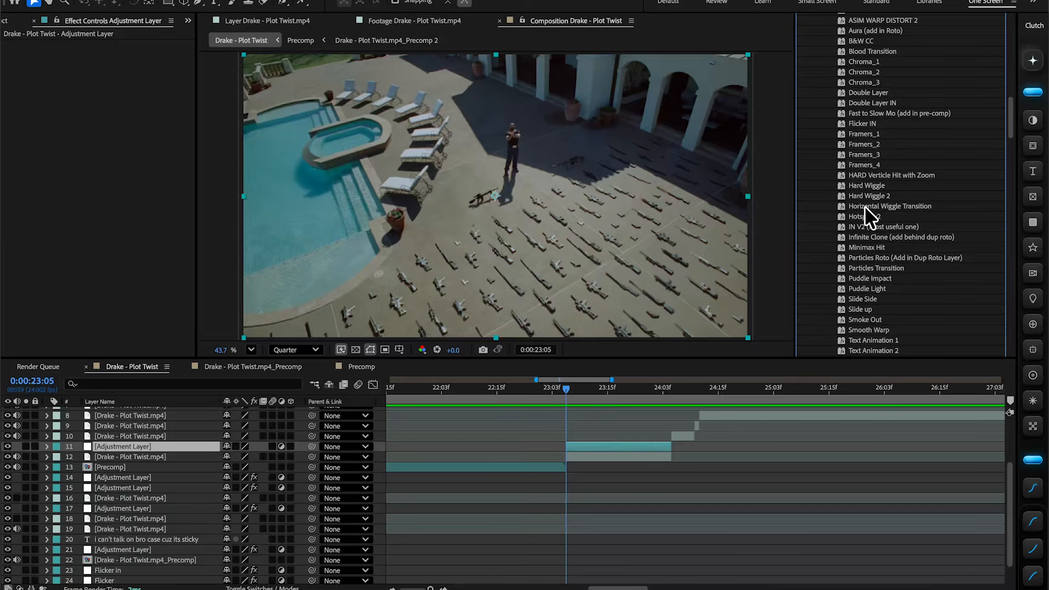
{"action": "double_click", "coordinate": [867, 224]}
{"action": "left_click_drag", "start_coordinate": [566, 392], "coordinate": [521, 420]}
{"action": "key", "text": "space"}
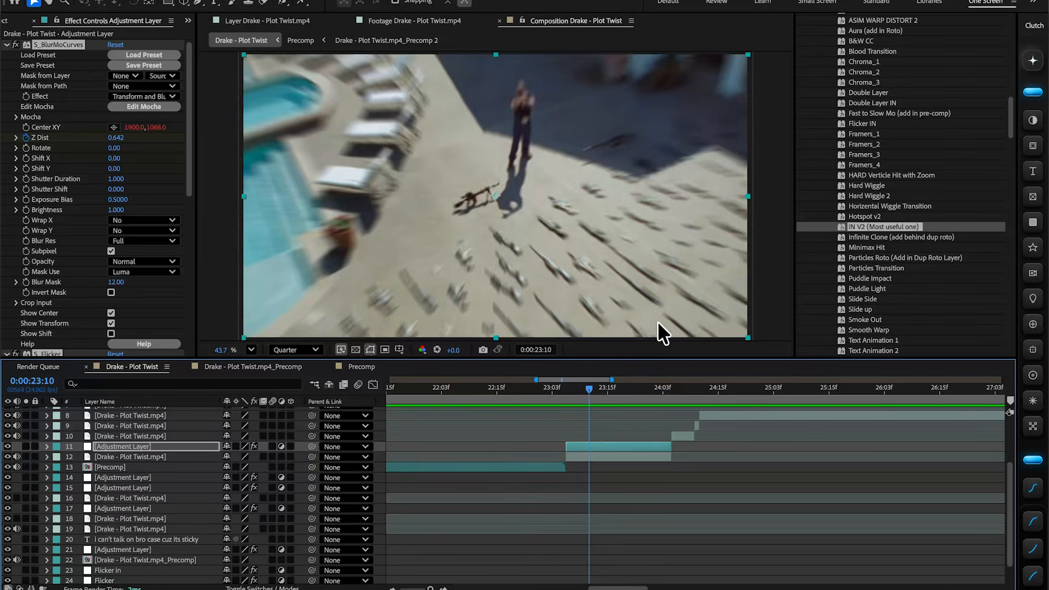
{"action": "key", "text": "space"}
Move the last Z Dist keyframe to the end of the pool clip and shape the value curve into a steep, fast-starting ease-out.
{"action": "key", "text": "u"}
{"action": "left_click_drag", "start_coordinate": [757, 466], "coordinate": [474, 464]}
{"action": "left_click_drag", "start_coordinate": [728, 468], "coordinate": [672, 468]}
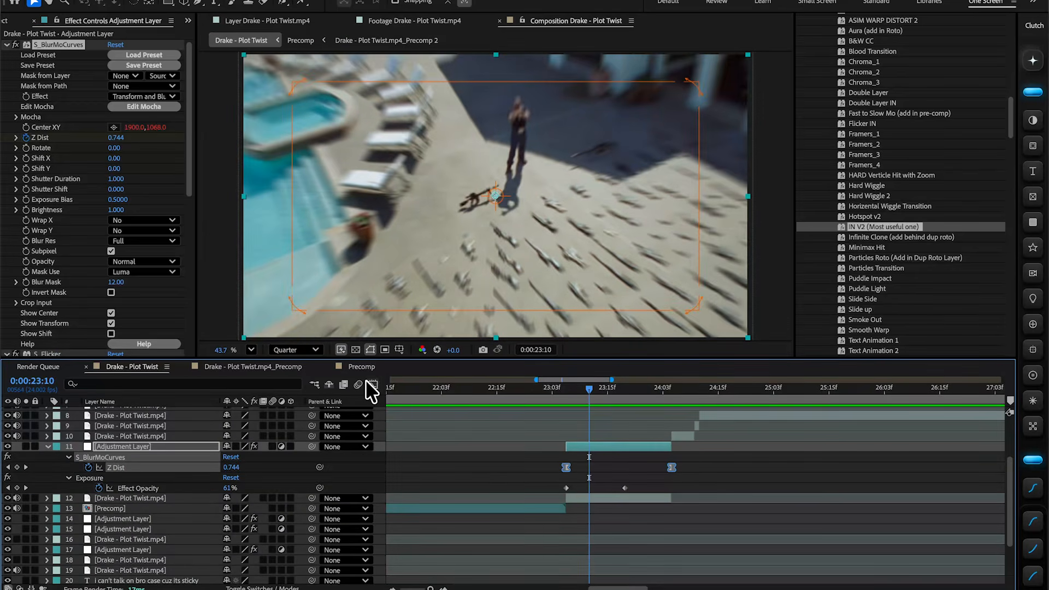
{"action": "left_click", "coordinate": [372, 385]}
{"action": "left_click_drag", "start_coordinate": [649, 535], "coordinate": [561, 509]}
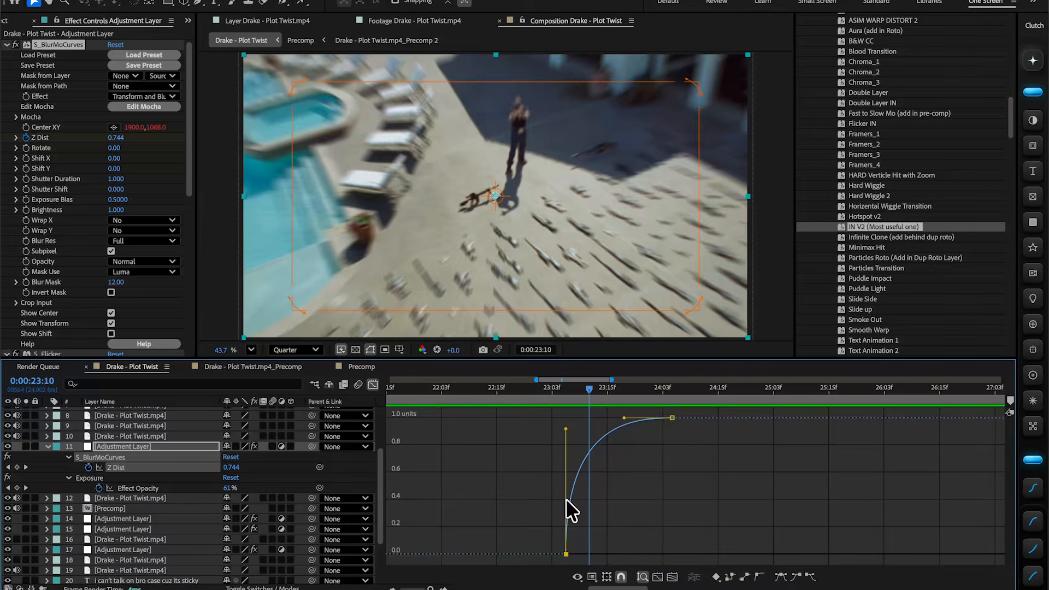
{"action": "left_click_drag", "start_coordinate": [623, 419], "coordinate": [583, 418]}
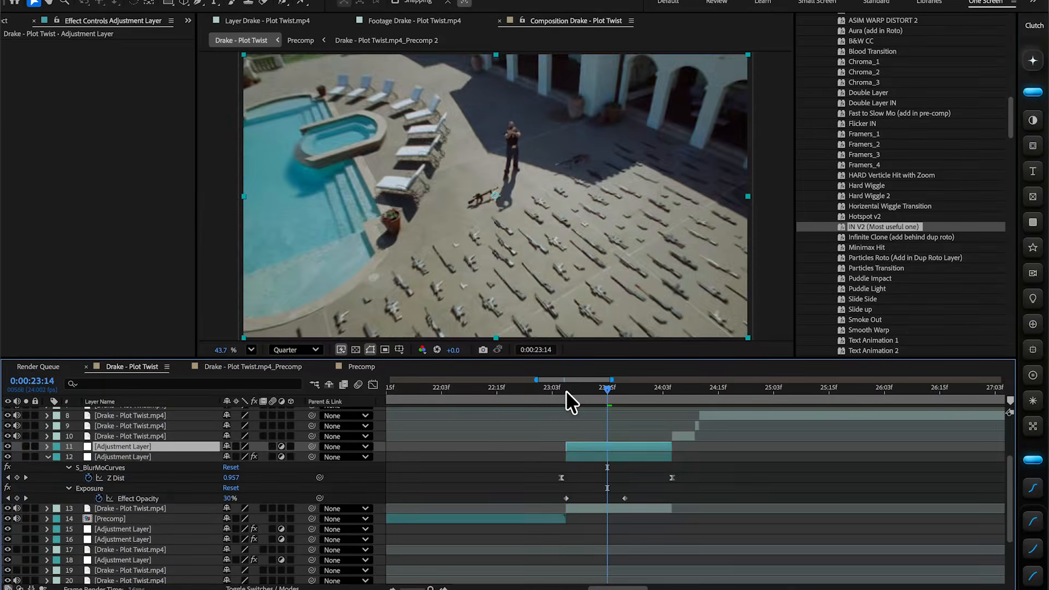
Add a second adjustment layer over the pool clip and apply the Framers_4 preset at 0:00:23:05.
{"action": "left_click", "coordinate": [565, 391]}
{"action": "key", "text": "ctrl+s"}
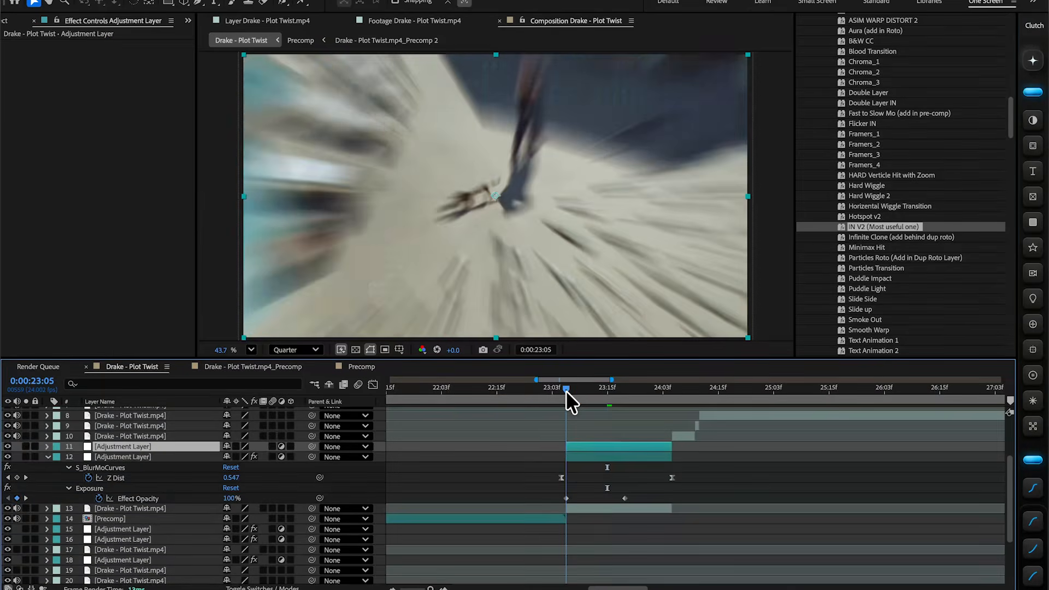
{"action": "scroll", "coordinate": [839, 231], "scroll_direction": "up", "scroll_amount": 4}
{"action": "double_click", "coordinate": [860, 277]}
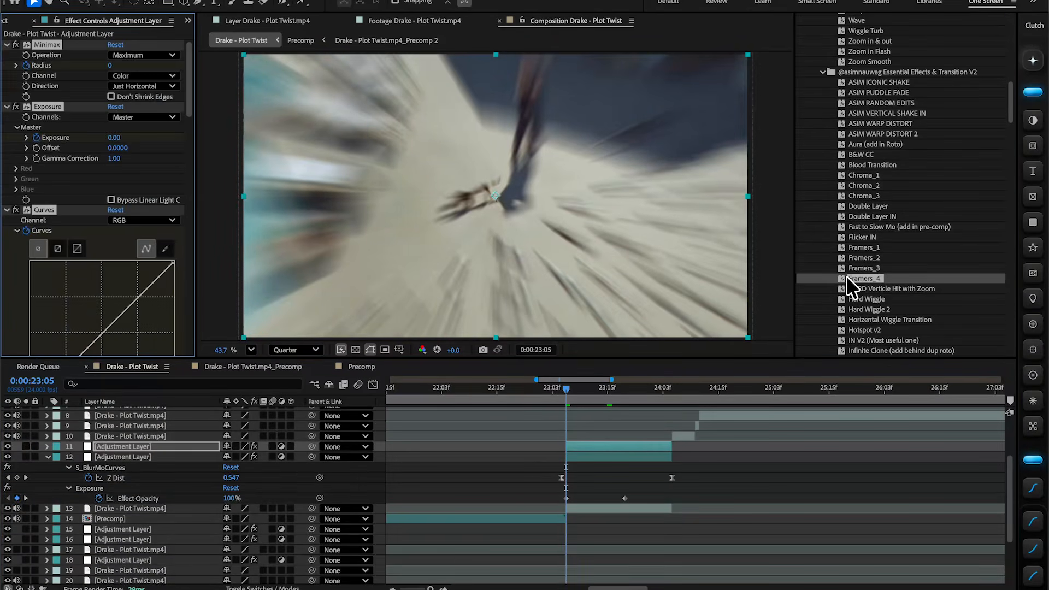
{"action": "key", "text": "semicolon"}
Shift the Framers_4 layer earlier to lead into the pool shot, trim its end at 0:00:23:04 and preview the transition.
{"action": "scroll", "coordinate": [594, 447], "scroll_direction": "right", "scroll_amount": 10}
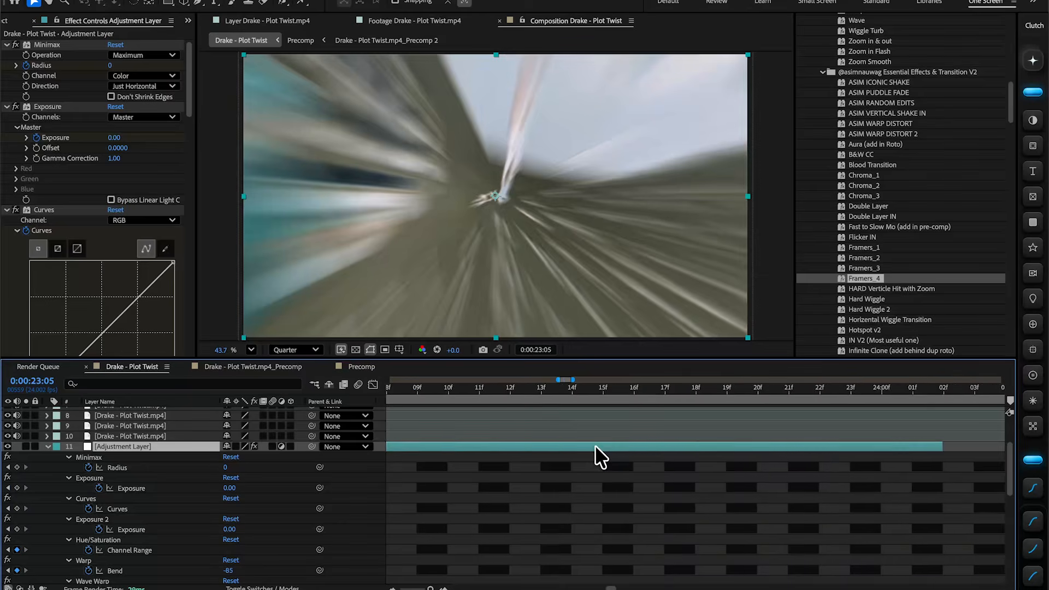
{"action": "scroll", "coordinate": [595, 446], "scroll_direction": "left", "scroll_amount": 5}
{"action": "left_click_drag", "start_coordinate": [595, 446], "coordinate": [563, 449]}
{"action": "left_click", "coordinate": [545, 389]}
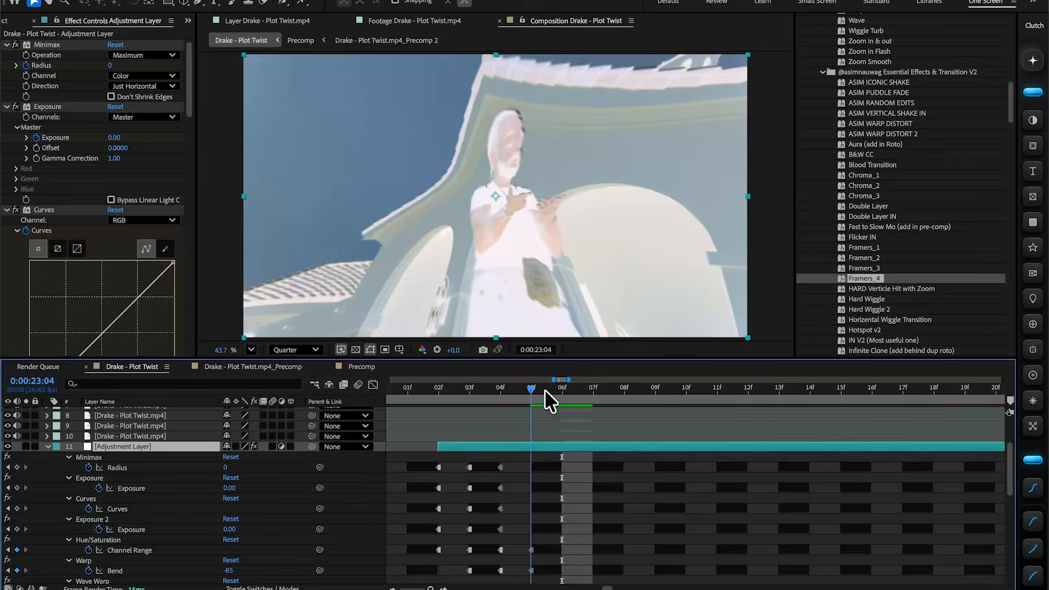
{"action": "key", "text": "alt+bracketright"}
{"action": "left_click", "coordinate": [476, 389]}
{"action": "key", "text": "space"}
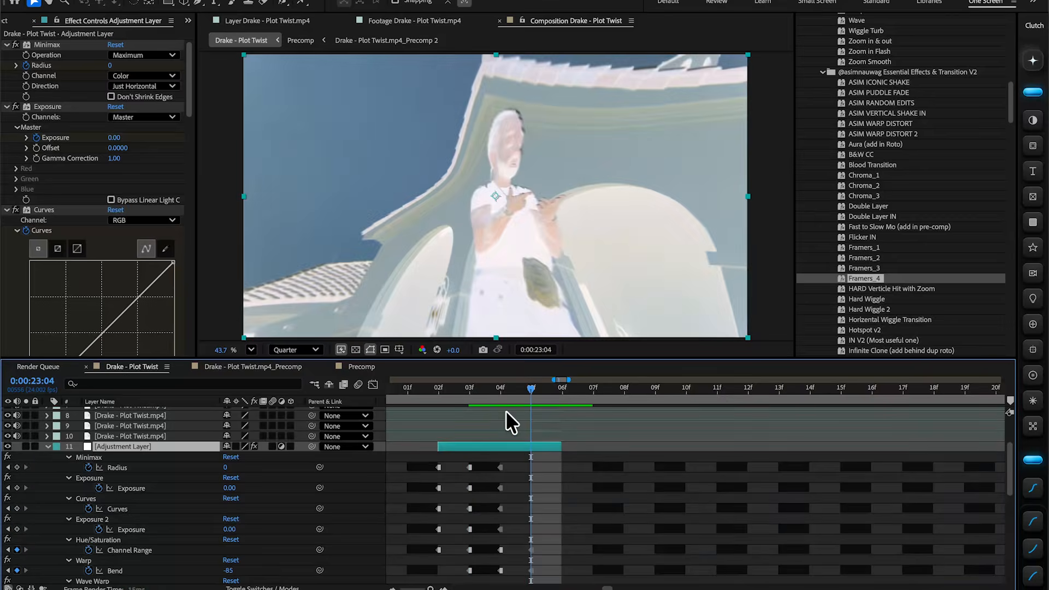
{"action": "key", "text": "minus"}
{"action": "key", "text": "minus"}
{"action": "key", "text": "minus"}
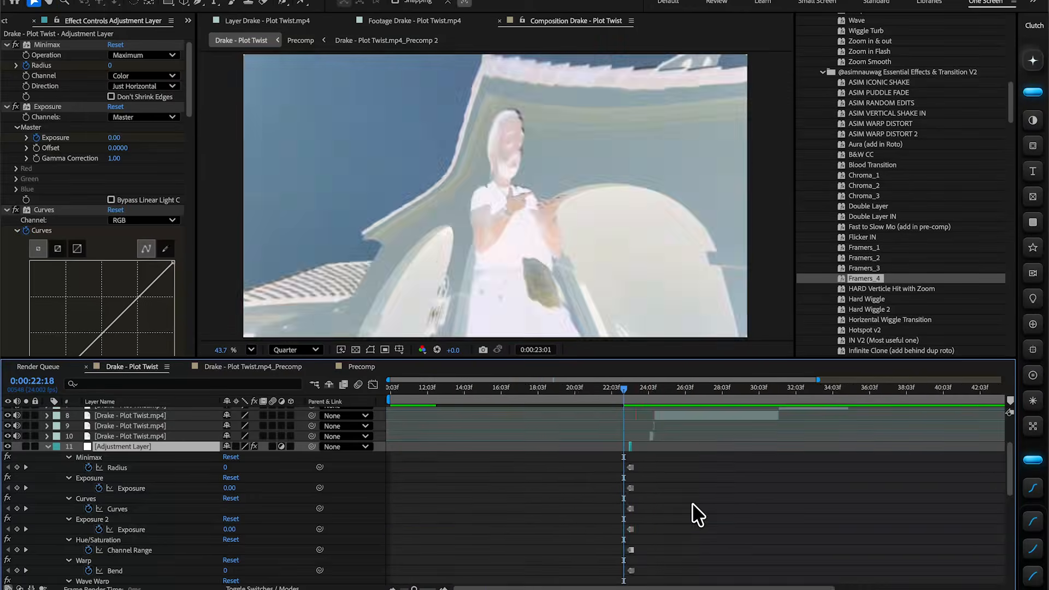
{"action": "scroll", "coordinate": [693, 503], "scroll_direction": "down", "scroll_amount": 10}
{"action": "key", "text": "space"}
Delete the short leftover clip at the cut just before 0:00:24:10 and check the footage around it.
{"action": "left_click", "coordinate": [632, 440]}
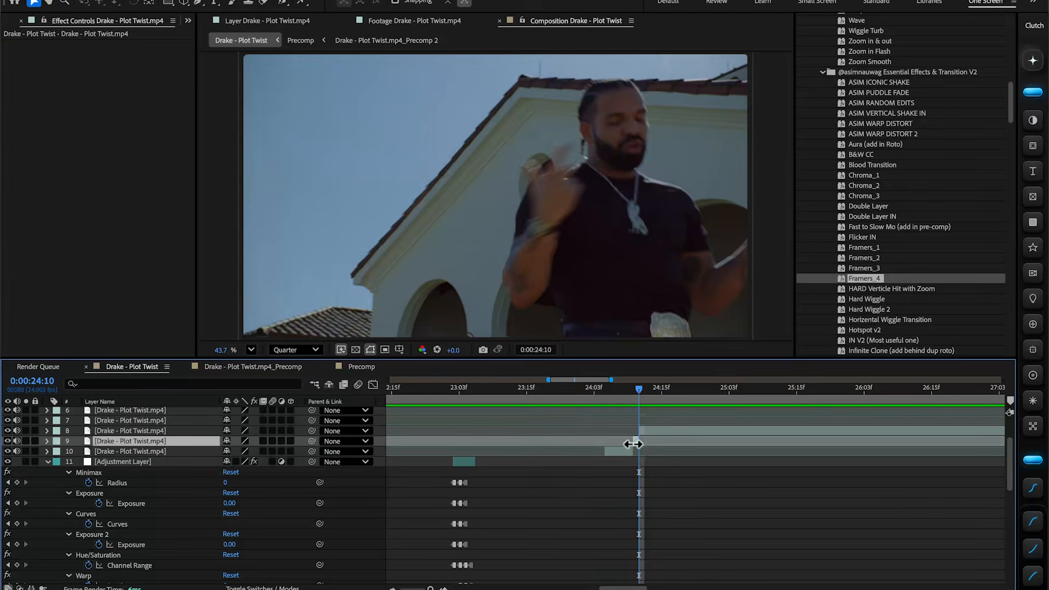
{"action": "key", "text": "Delete"}
{"action": "left_click_drag", "start_coordinate": [636, 386], "coordinate": [594, 396]}
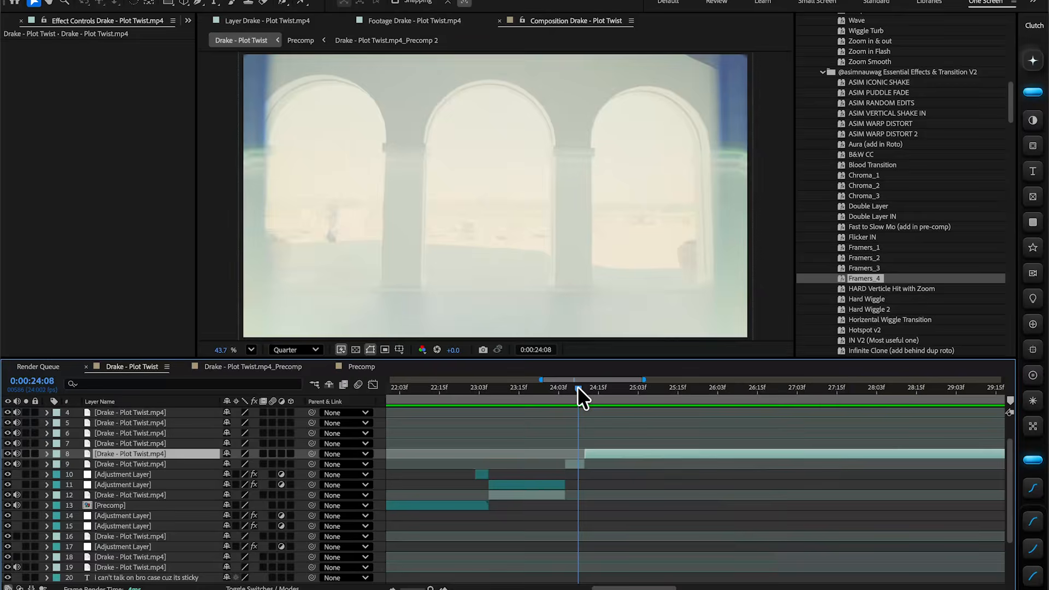
Add a very short adjustment layer at 0:00:24:10, apply the Exposure effect with exposure 1.96 and preview the flash.
{"action": "left_click_drag", "start_coordinate": [577, 385], "coordinate": [589, 398]}
{"action": "key", "text": "s"}
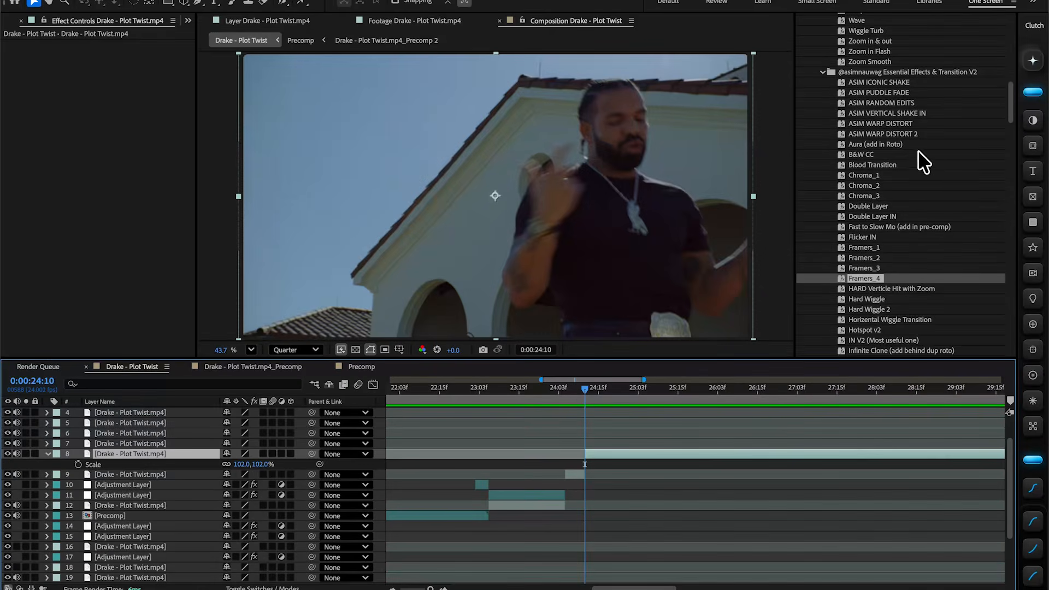
{"action": "left_click", "coordinate": [1032, 122]}
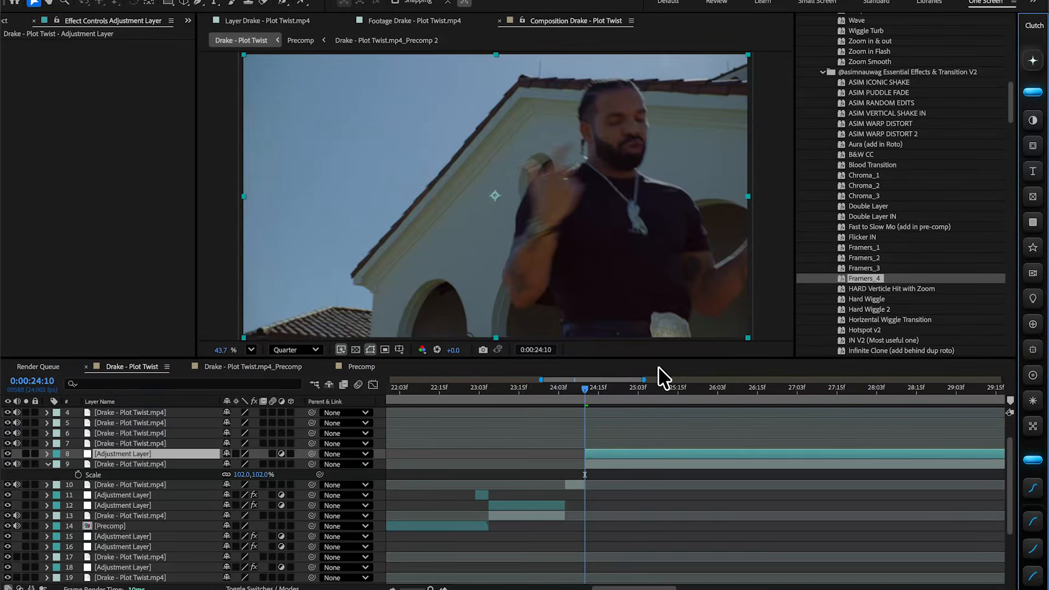
{"action": "key", "text": "ctrl+space"}
{"action": "type", "text": "w"}
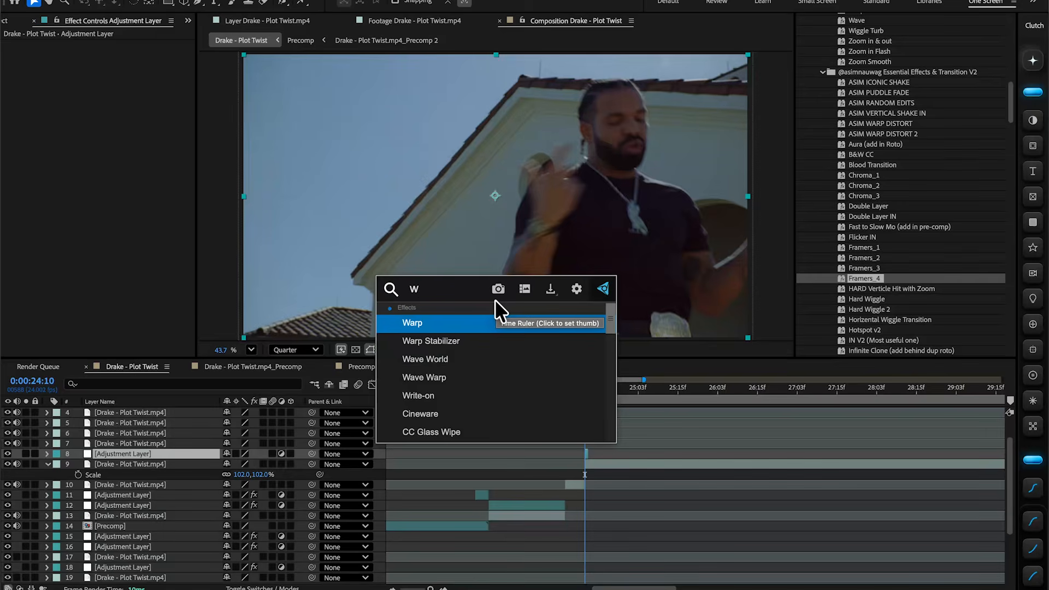
{"action": "key", "text": "BackSpace"}
{"action": "type", "text": "ex"}
{"action": "left_click", "coordinate": [453, 340]}
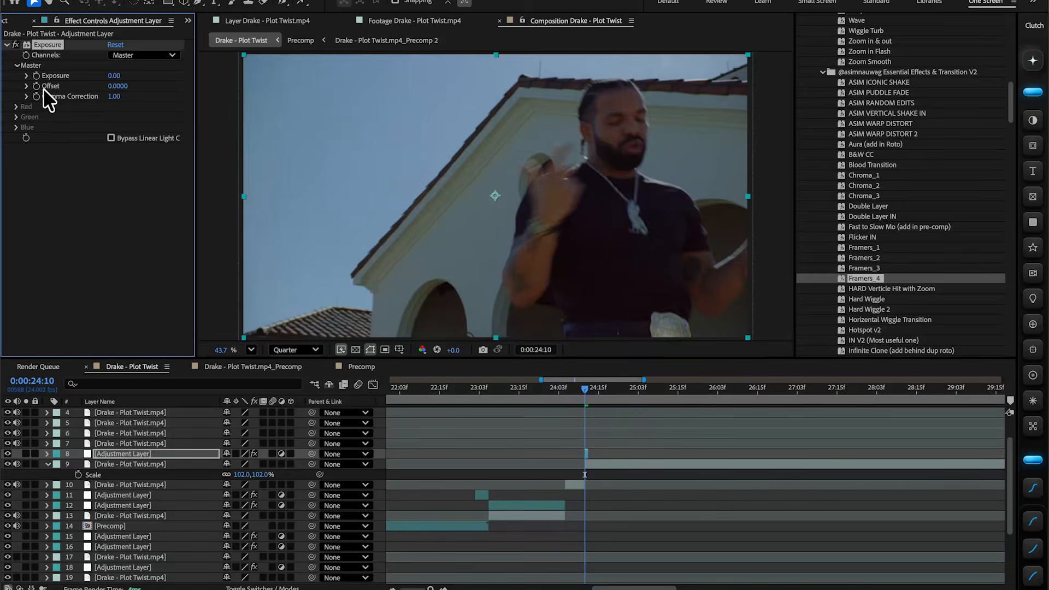
{"action": "left_click_drag", "start_coordinate": [115, 75], "coordinate": [254, 80]}
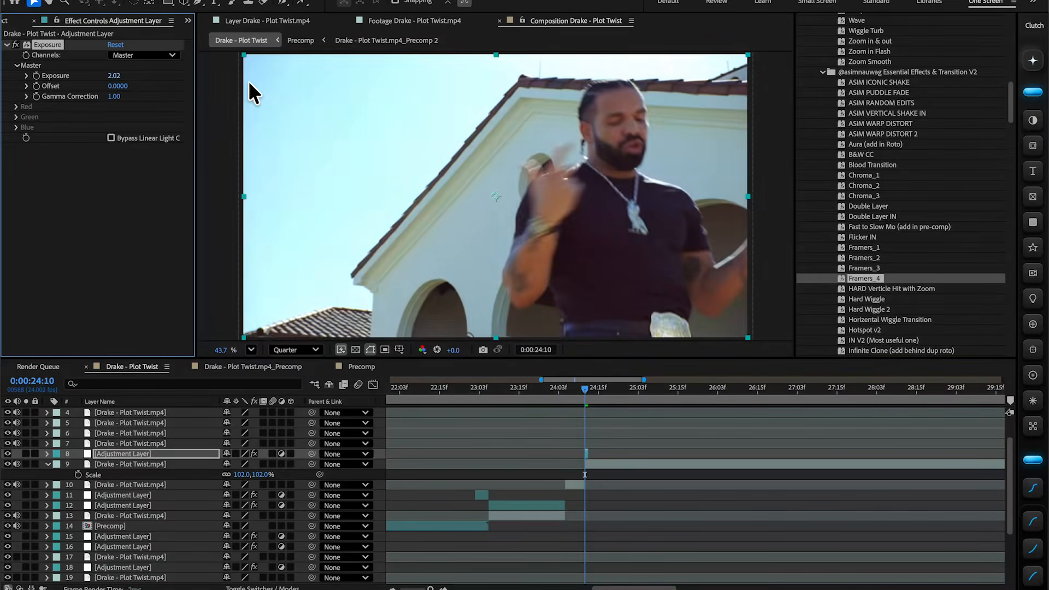
{"action": "key", "text": "space"}
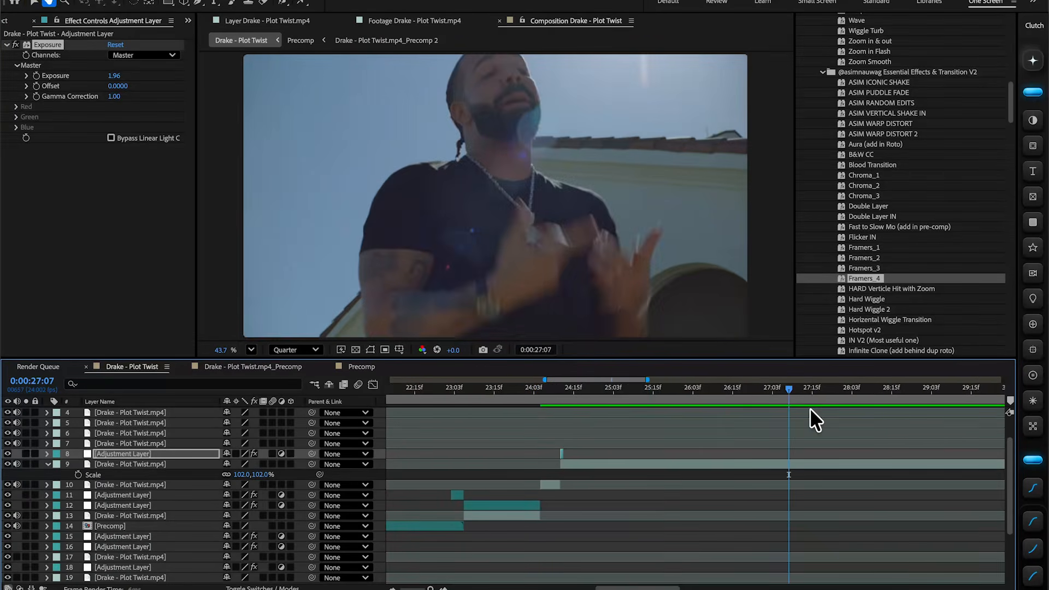
Copy the S_Flicker effect from the Flicker layer.
{"action": "left_click", "coordinate": [791, 463]}
{"action": "key", "text": "ctrl+space"}
{"action": "scroll", "coordinate": [575, 416], "scroll_direction": "left", "scroll_amount": 5}
{"action": "scroll", "coordinate": [570, 423], "scroll_direction": "down", "scroll_amount": 5}
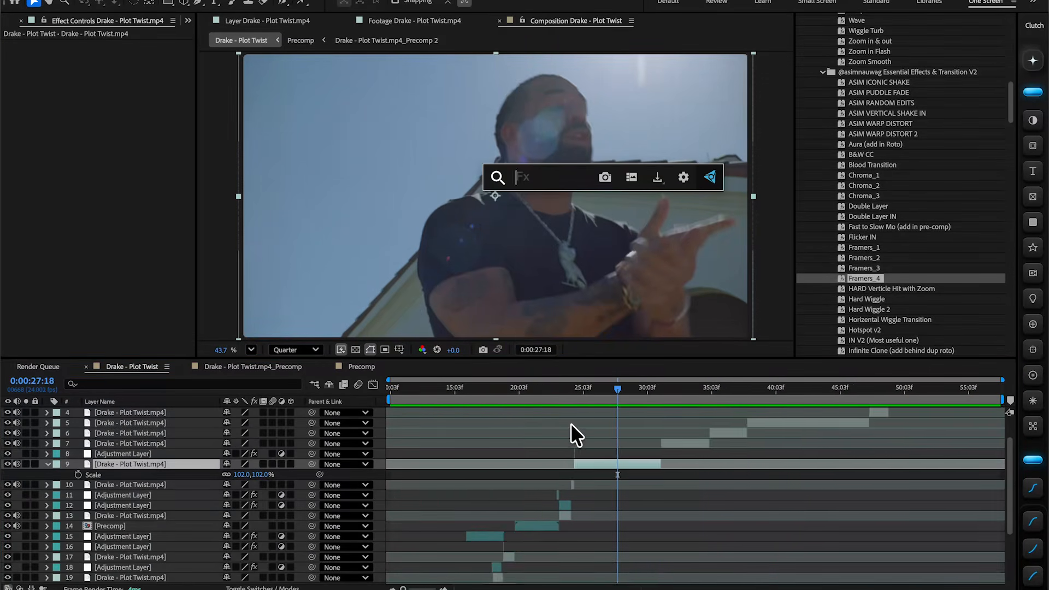
{"action": "scroll", "coordinate": [522, 461], "scroll_direction": "down", "scroll_amount": 5}
{"action": "left_click", "coordinate": [391, 579]}
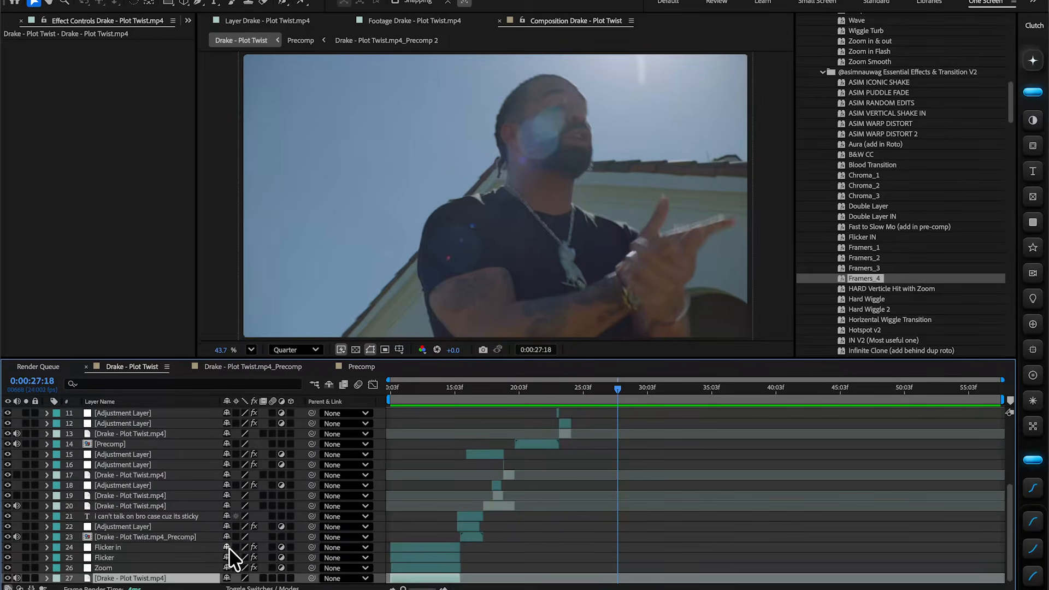
{"action": "left_click", "coordinate": [152, 557]}
{"action": "left_click", "coordinate": [66, 213]}
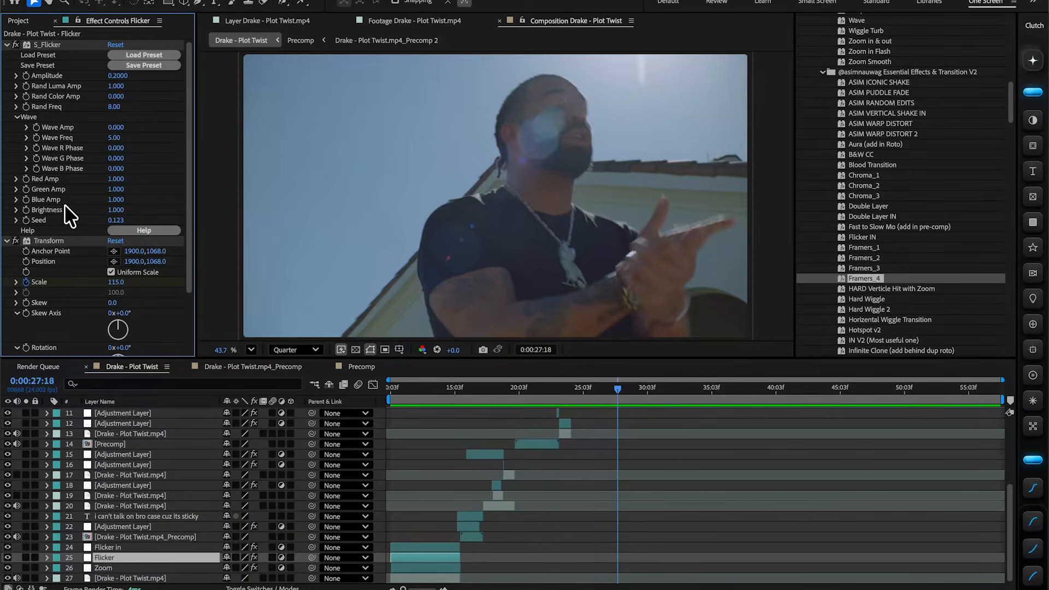
Paste S_Flicker onto the clip starting at 0:00:24:10 and preview the flicker.
{"action": "scroll", "coordinate": [619, 429], "scroll_direction": "up", "scroll_amount": 5}
{"action": "left_click", "coordinate": [623, 494]}
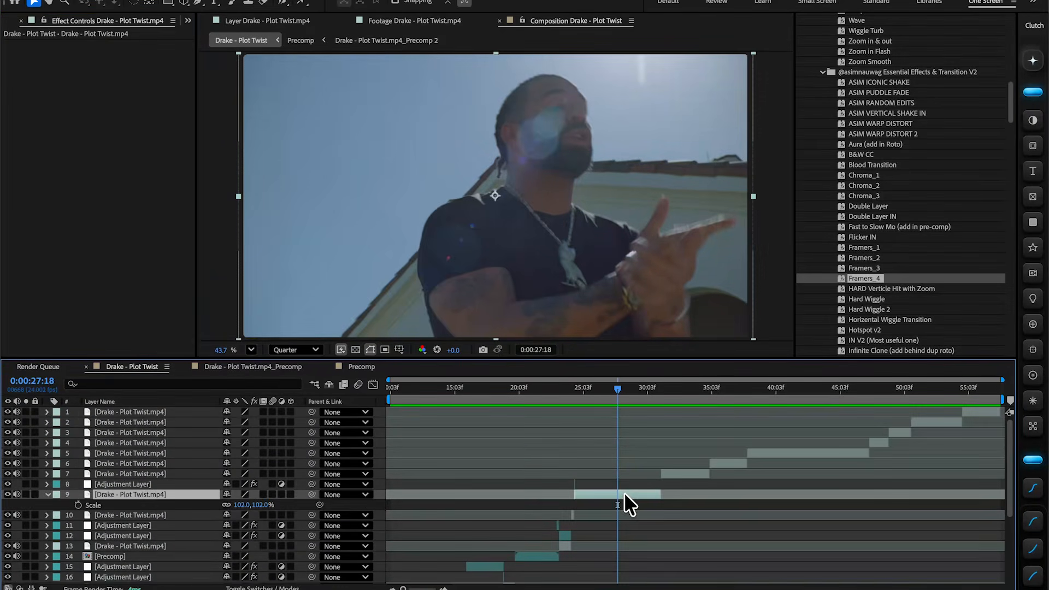
{"action": "key", "text": "s"}
{"action": "left_click_drag", "start_coordinate": [571, 381], "coordinate": [579, 382]}
{"action": "key", "text": "space"}
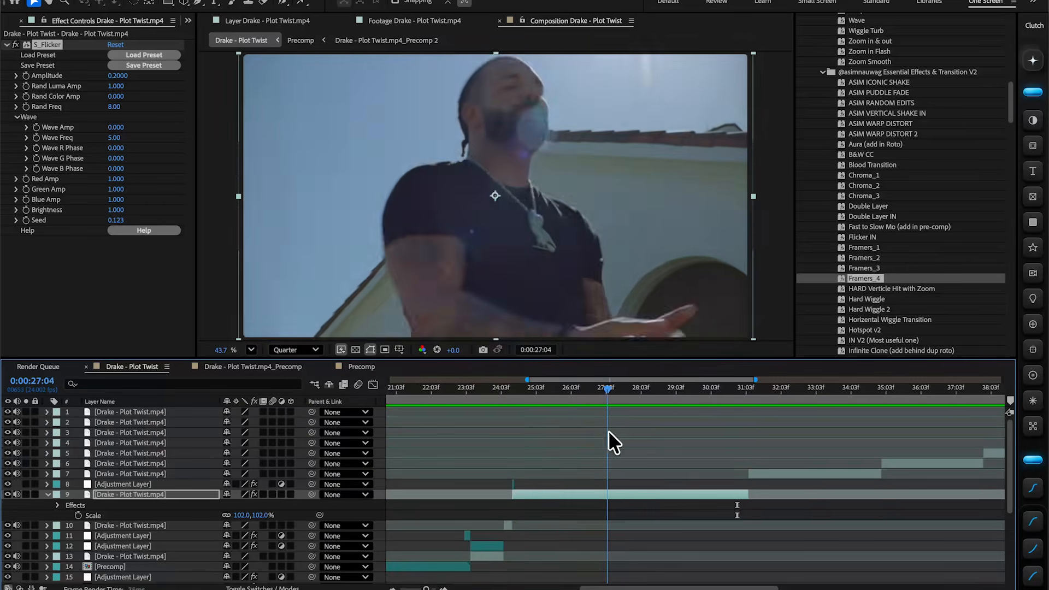
Add an adjustment layer over the flickering clip and apply CC Light Rays at 0:00:27:04.
{"action": "left_click_drag", "start_coordinate": [608, 431], "coordinate": [607, 434]}
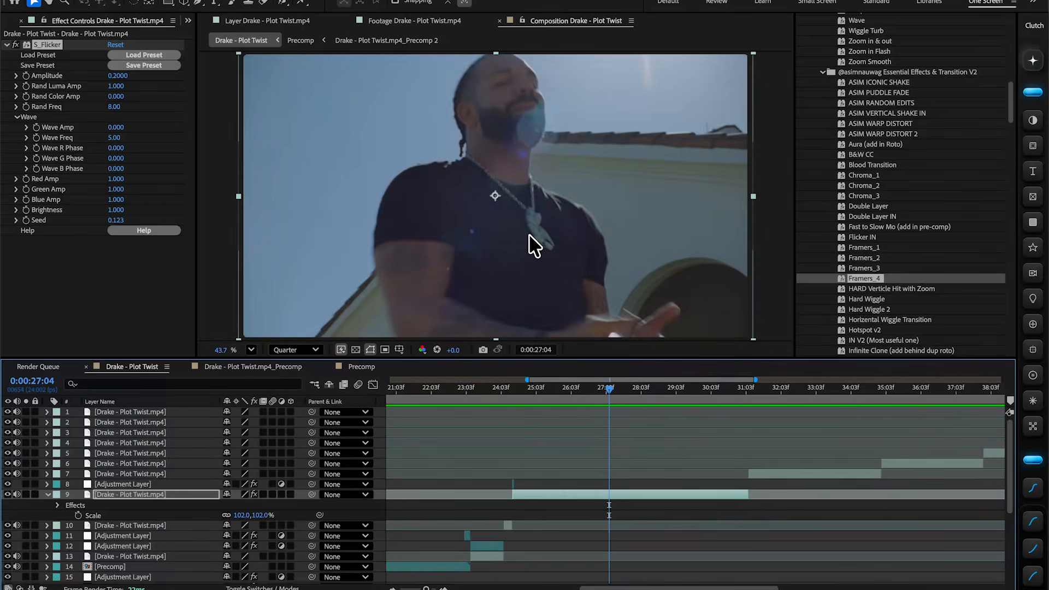
{"action": "key", "text": "ctrl+space"}
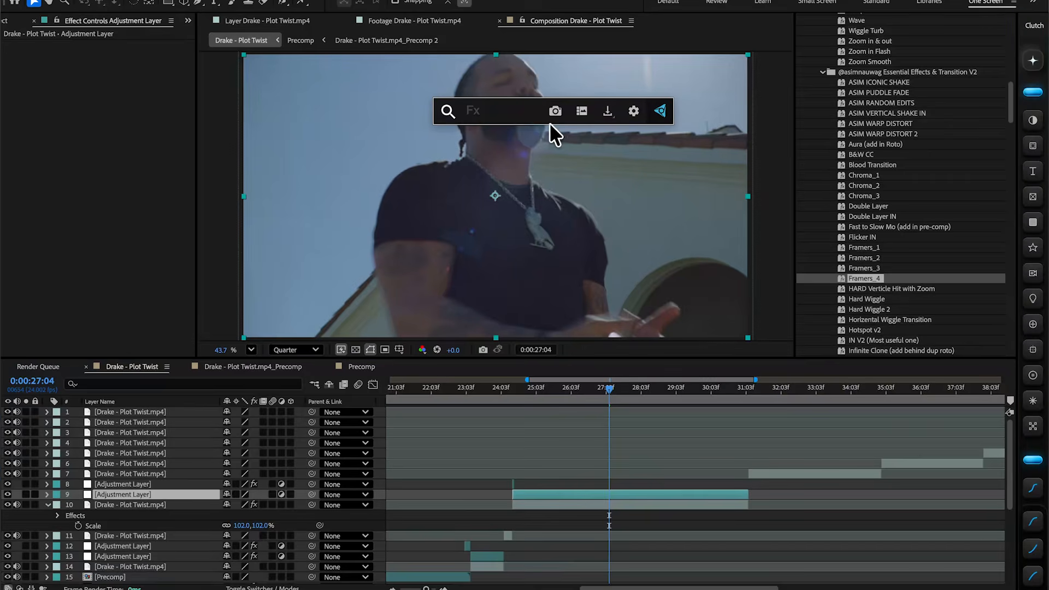
{"action": "type", "text": "cc light"}
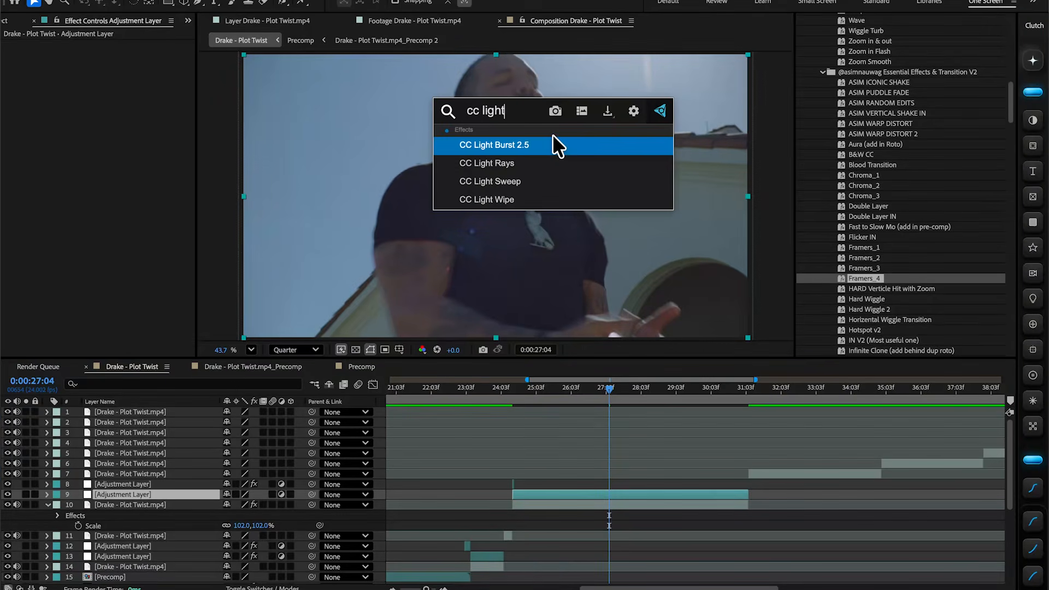
{"action": "left_click", "coordinate": [531, 161]}
Center the light rays on the chain pendant at 2198.7,1265.8, set intensity to 339 and enable keyframing for Center.
{"action": "left_click_drag", "start_coordinate": [379, 124], "coordinate": [529, 211]}
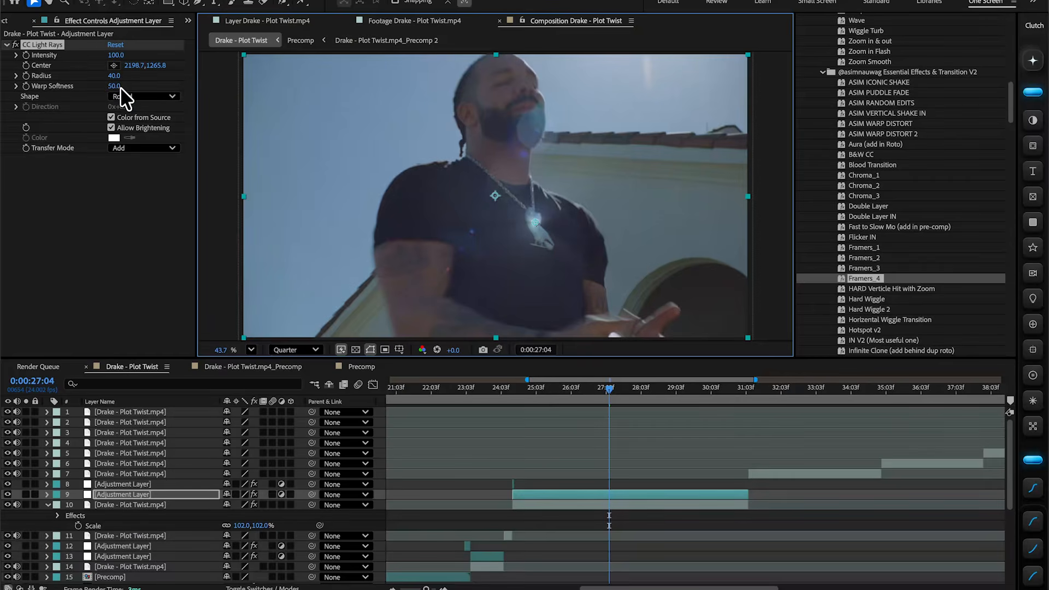
{"action": "left_click_drag", "start_coordinate": [112, 56], "coordinate": [242, 53]}
{"action": "left_click", "coordinate": [26, 65]}
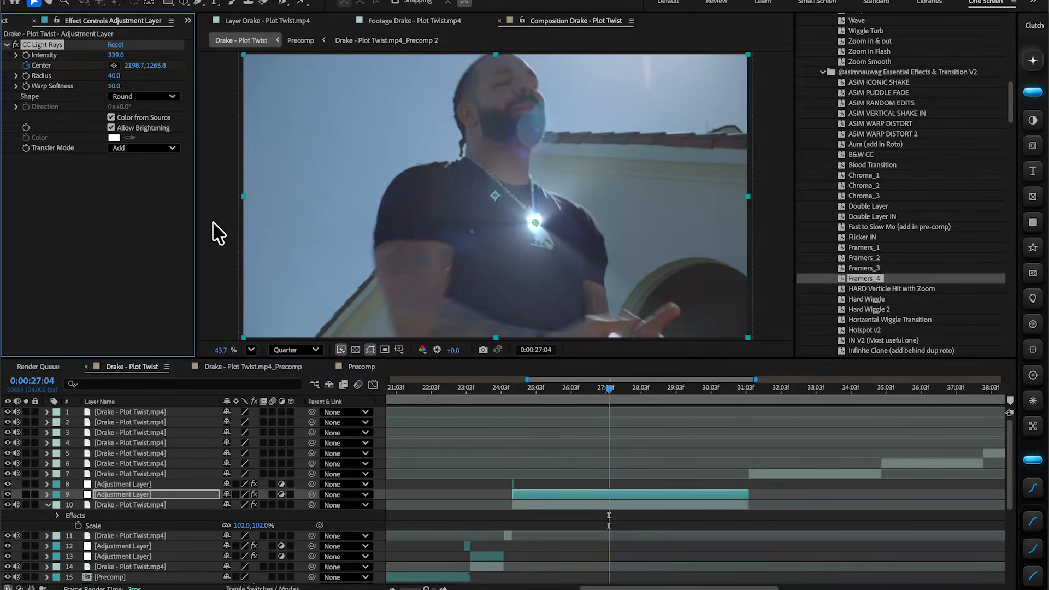
Keyframe the light rays' Center so it follows the chain pendant on the surrounding frames, reaching 2459.4,1307.0 at 0:00:26:19.
{"action": "key", "text": "u"}
{"action": "key", "text": "semicolon"}
{"action": "scroll", "coordinate": [618, 481], "scroll_direction": "right", "scroll_amount": 10}
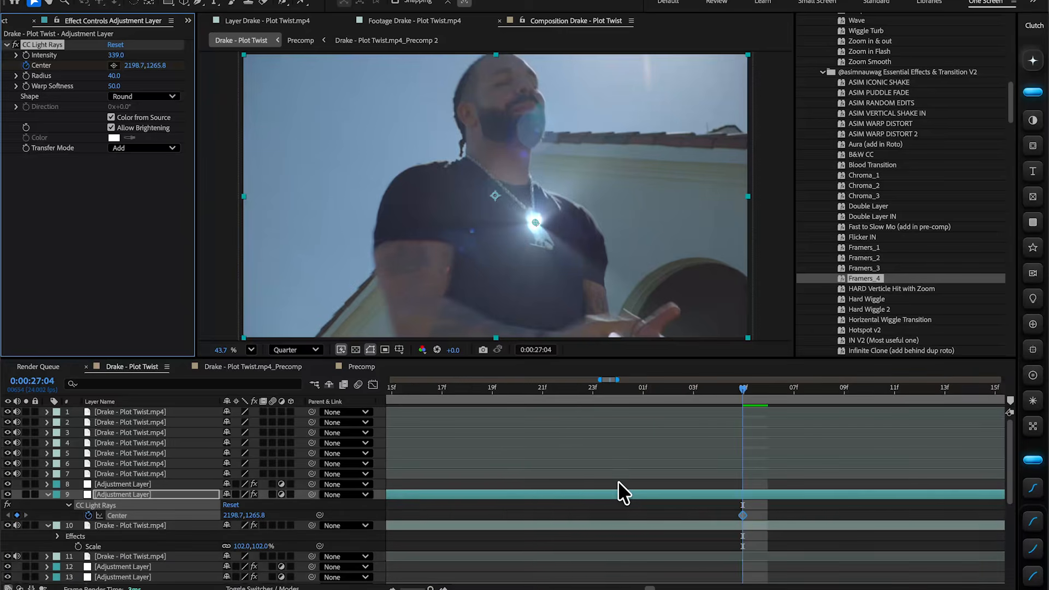
{"action": "left_click_drag", "start_coordinate": [732, 392], "coordinate": [643, 391]}
{"action": "left_click_drag", "start_coordinate": [535, 222], "coordinate": [552, 237]}
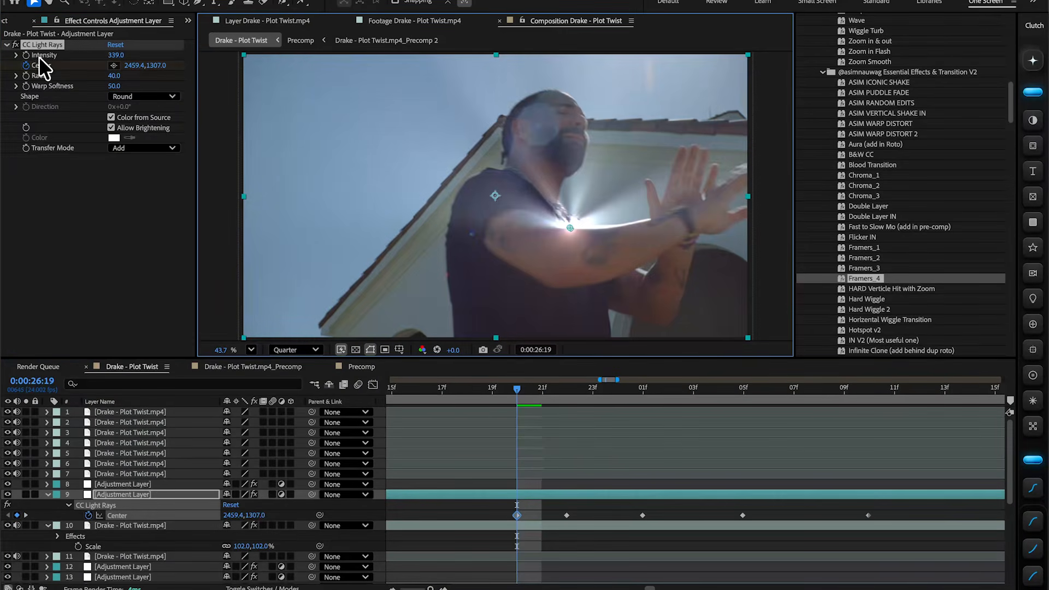
Enable keyframing for the light rays' Intensity and animate it from 0 up to 339 and back to 0 around the pendant flash.
{"action": "left_click", "coordinate": [26, 56]}
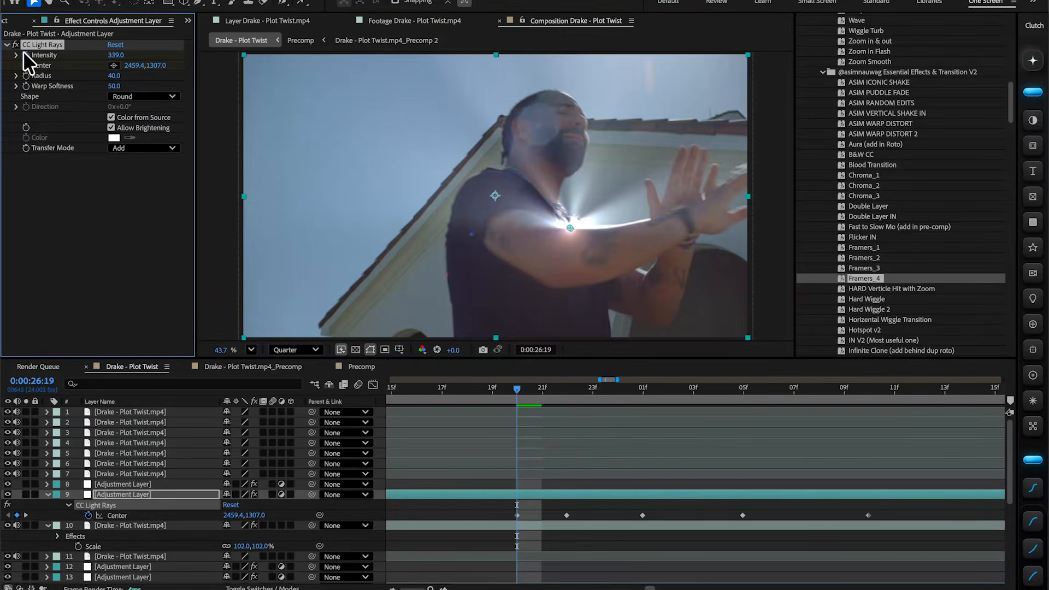
{"action": "key", "text": "u"}
{"action": "key", "text": "u"}
{"action": "key", "text": "minus"}
{"action": "key", "text": "minus"}
{"action": "key", "text": "minus"}
{"action": "key", "text": "minus"}
{"action": "key", "text": "minus"}
{"action": "key", "text": "minus"}
{"action": "key", "text": "minus"}
{"action": "key", "text": "minus"}
{"action": "left_click", "coordinate": [700, 513]}
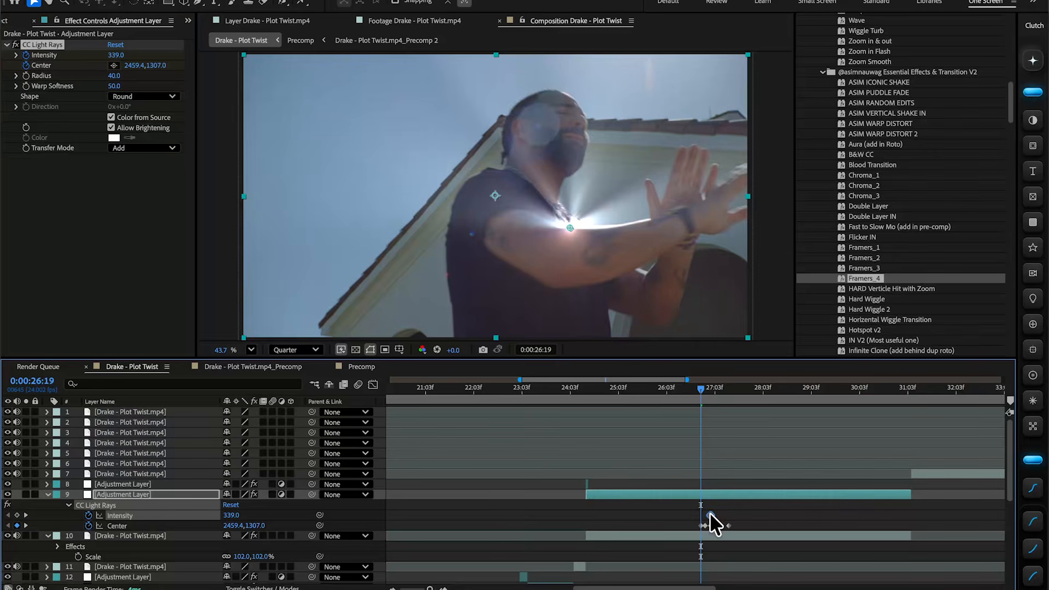
{"action": "left_click_drag", "start_coordinate": [232, 514], "coordinate": [61, 588]}
{"action": "scroll", "coordinate": [814, 450], "scroll_direction": "right", "scroll_amount": 6}
{"action": "scroll", "coordinate": [814, 450], "scroll_direction": "up", "scroll_amount": 8}
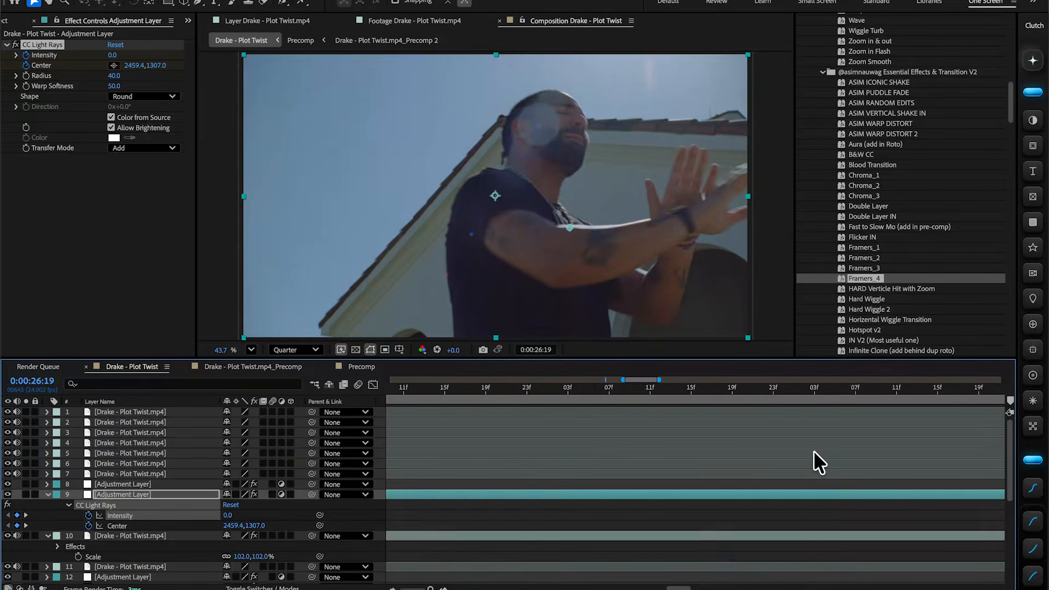
Preview the light rays flash from 0:00:26:11 onward.
{"action": "scroll", "coordinate": [814, 450], "scroll_direction": "down", "scroll_amount": 8}
{"action": "left_click", "coordinate": [707, 395]}
{"action": "key", "text": "space"}
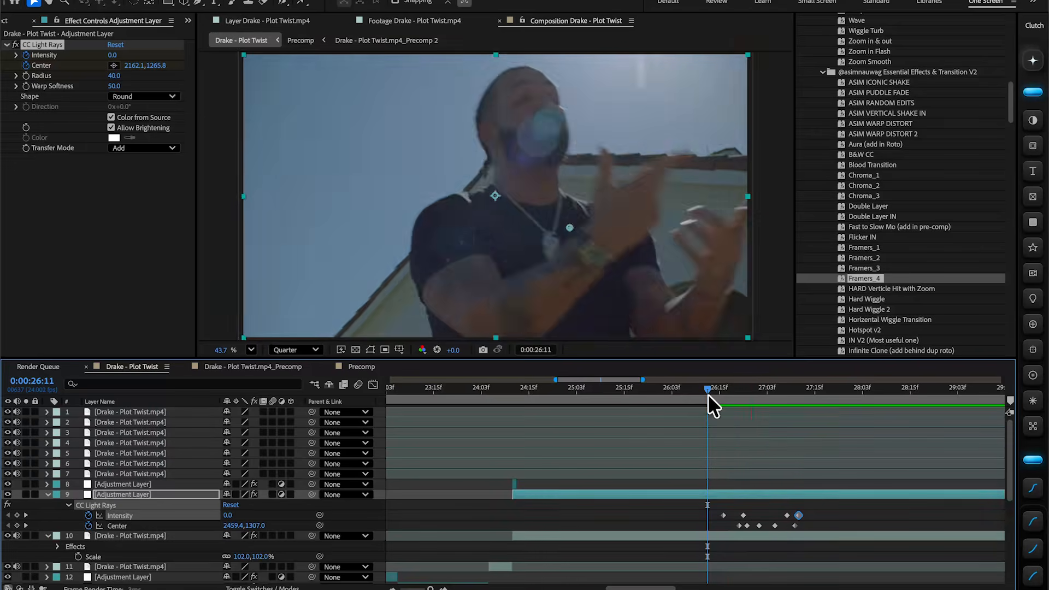
{"action": "key", "text": "space"}
{"action": "key", "text": "space"}
{"action": "scroll", "coordinate": [732, 559], "scroll_direction": "right", "scroll_amount": 5}
{"action": "scroll", "coordinate": [733, 559], "scroll_direction": "down", "scroll_amount": 4}
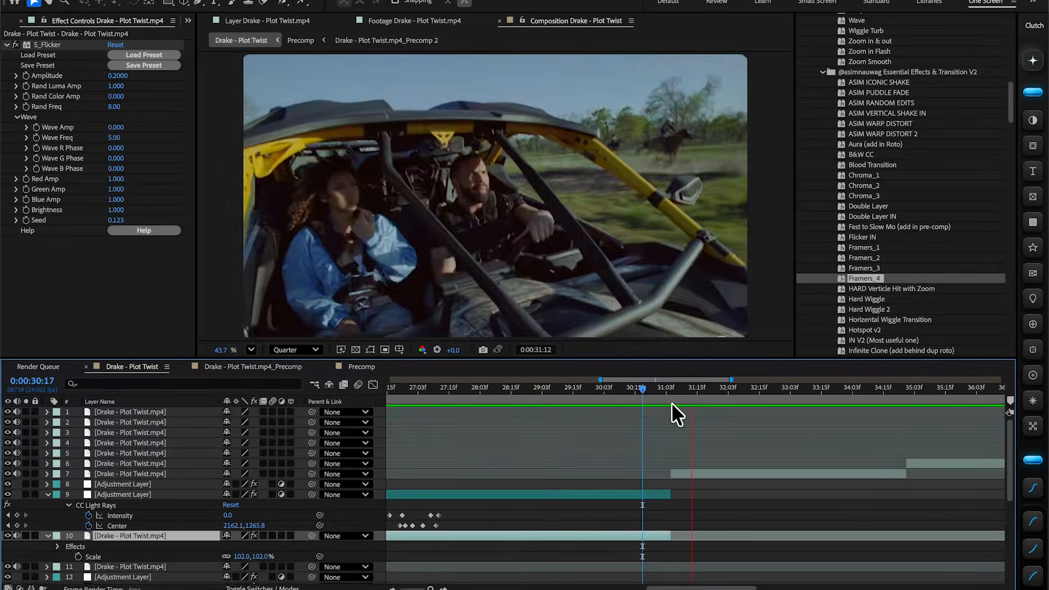
Review the cut into the buggy clip at 0:00:31:04 and select that clip.
{"action": "left_click_drag", "start_coordinate": [680, 401], "coordinate": [640, 385]}
{"action": "key", "text": "space"}
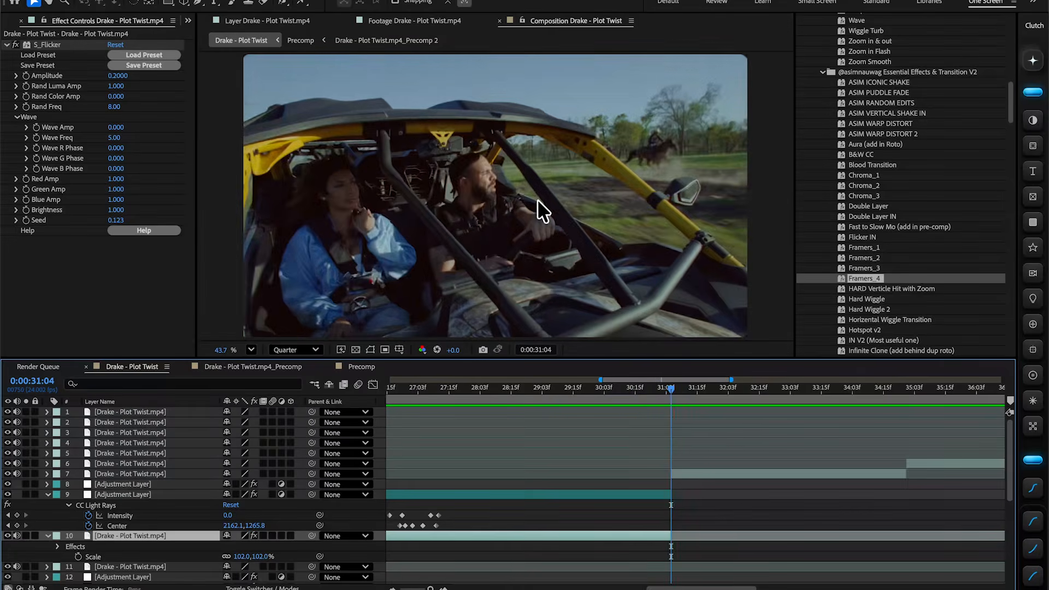
{"action": "key", "text": "space"}
{"action": "left_click", "coordinate": [673, 474]}
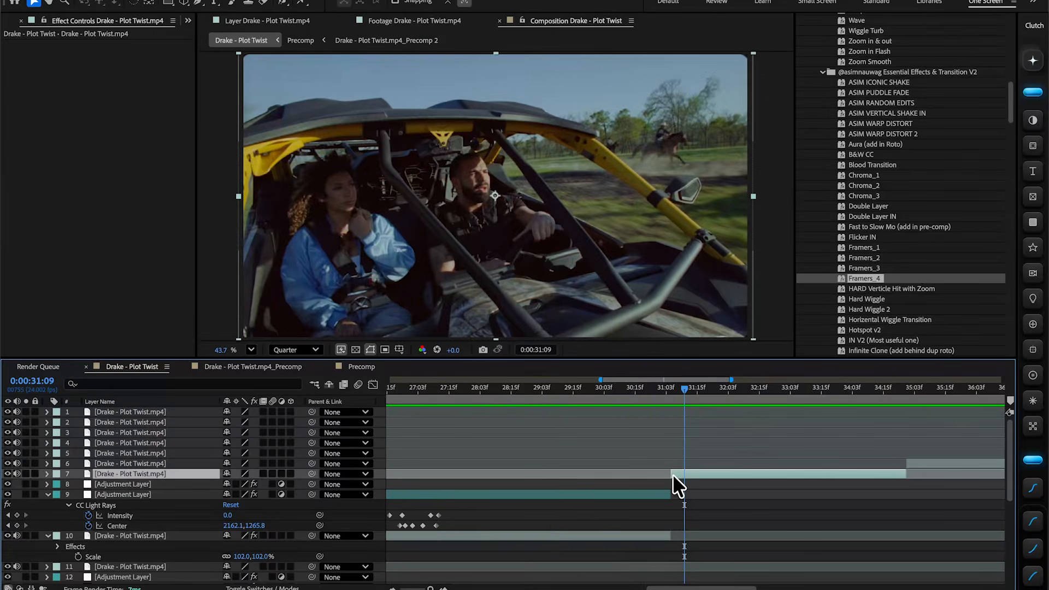
Copy the S_Shake adjustment layer beneath the lyric text and paste it above the buggy clip at 0:00:31:09.
{"action": "scroll", "coordinate": [648, 475], "scroll_direction": "down", "scroll_amount": 10}
{"action": "scroll", "coordinate": [648, 475], "scroll_direction": "left", "scroll_amount": 3}
{"action": "scroll", "coordinate": [648, 475], "scroll_direction": "up", "scroll_amount": 3}
{"action": "scroll", "coordinate": [526, 518], "scroll_direction": "up", "scroll_amount": 3}
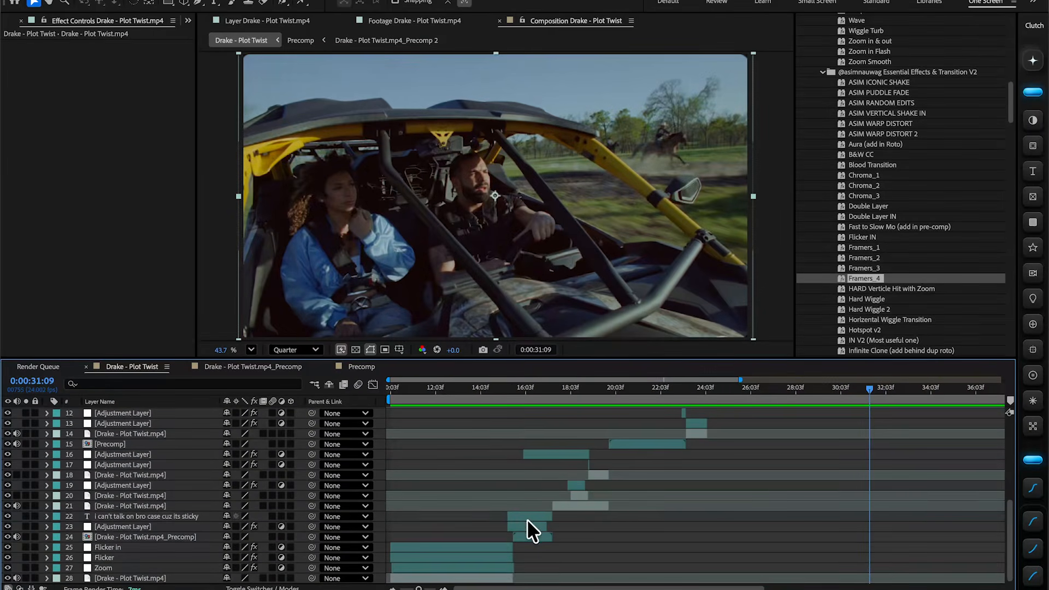
{"action": "left_click", "coordinate": [526, 514]}
{"action": "left_click", "coordinate": [526, 456]}
{"action": "left_click", "coordinate": [526, 525]}
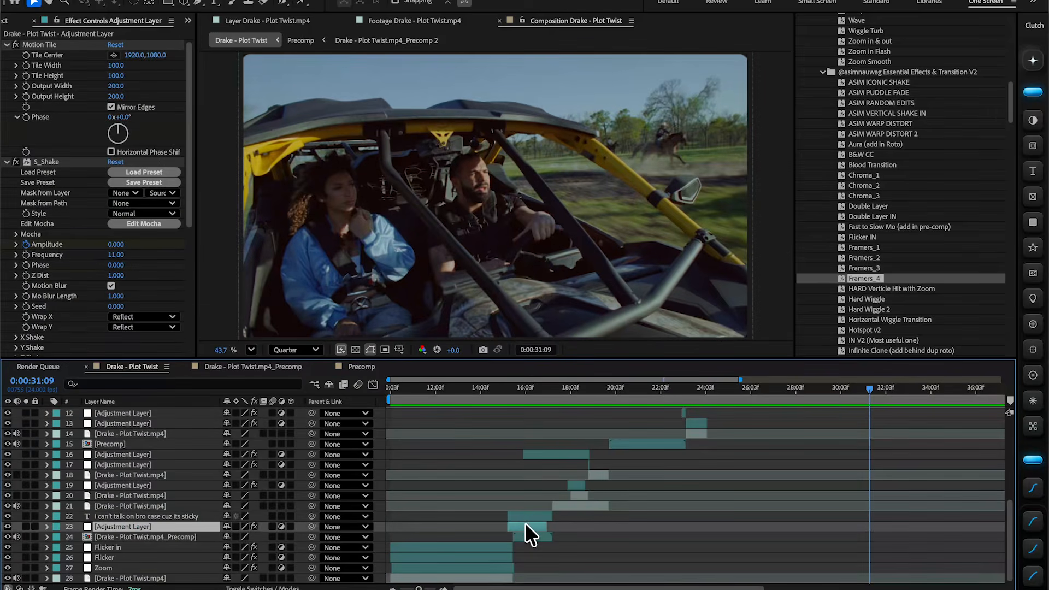
{"action": "scroll", "coordinate": [525, 518], "scroll_direction": "up", "scroll_amount": 3}
{"action": "scroll", "coordinate": [525, 519], "scroll_direction": "down", "scroll_amount": 4}
{"action": "scroll", "coordinate": [525, 518], "scroll_direction": "up", "scroll_amount": 10}
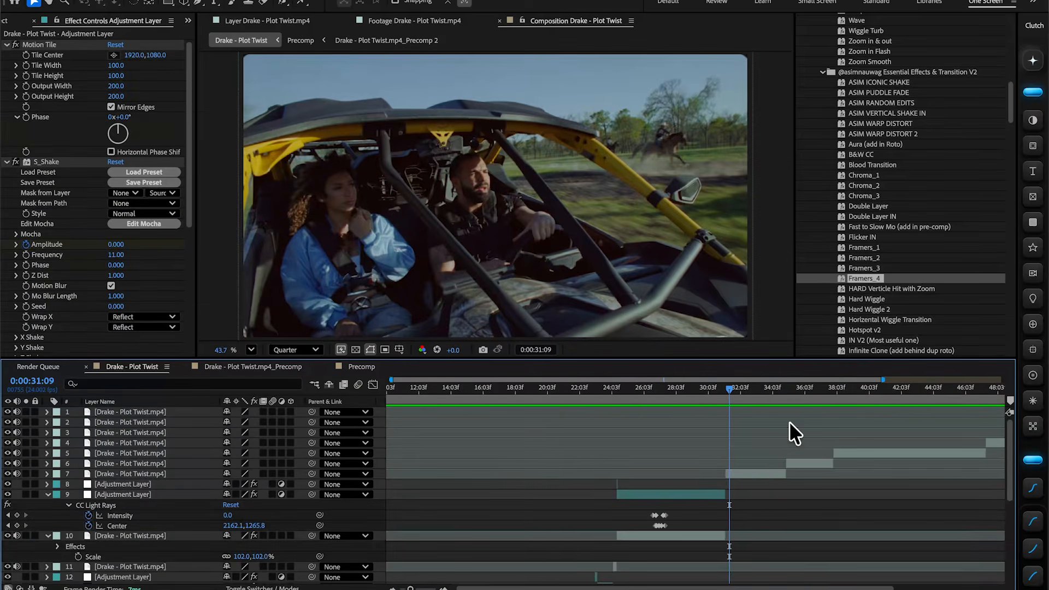
{"action": "left_click", "coordinate": [739, 474]}
{"action": "key", "text": "ctrl+alt+v"}
{"action": "scroll", "coordinate": [742, 470], "scroll_direction": "up", "scroll_amount": 4}
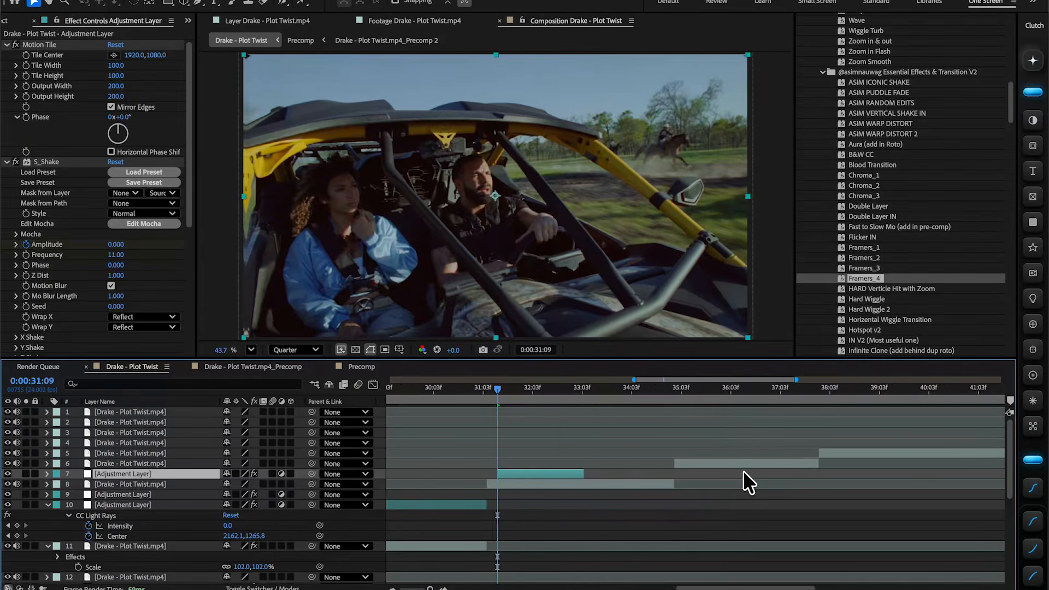
Reveal the pasted shake layer's keyframes, shift it to start at about 0:00:30:23 over the cut, and preview it.
{"action": "key", "text": "u"}
{"action": "scroll", "coordinate": [603, 475], "scroll_direction": "down", "scroll_amount": 2}
{"action": "scroll", "coordinate": [596, 476], "scroll_direction": "left", "scroll_amount": 5}
{"action": "left_click_drag", "start_coordinate": [689, 445], "coordinate": [650, 443]}
{"action": "left_click_drag", "start_coordinate": [655, 392], "coordinate": [622, 395]}
{"action": "key", "text": "semicolon"}
{"action": "key", "text": "space"}
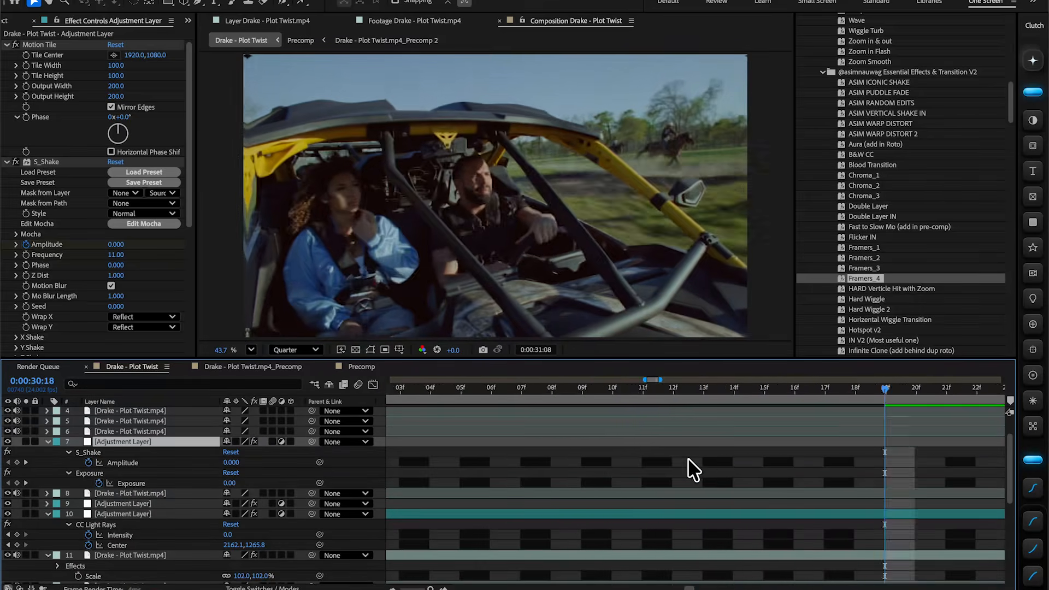
{"action": "key", "text": "semicolon"}
{"action": "key", "text": "space"}
{"action": "left_click", "coordinate": [705, 393]}
{"action": "key", "text": "space"}
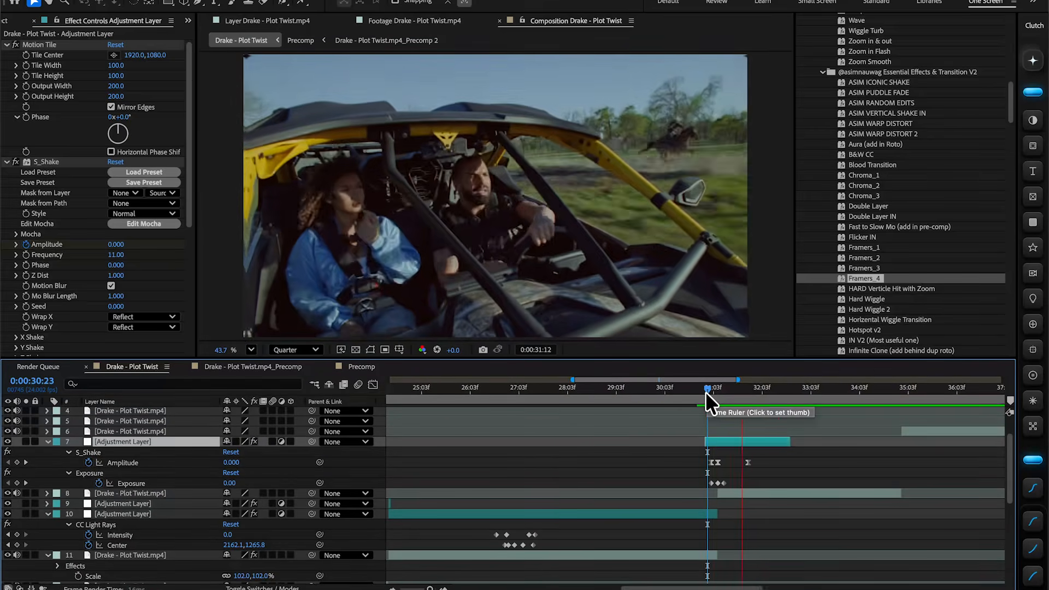
Keyframe the buggy clip's Scale for a zoom-out, starting at 174% on its first frame and ending at the clip's end.
{"action": "left_click", "coordinate": [770, 491]}
{"action": "left_click", "coordinate": [147, 4]}
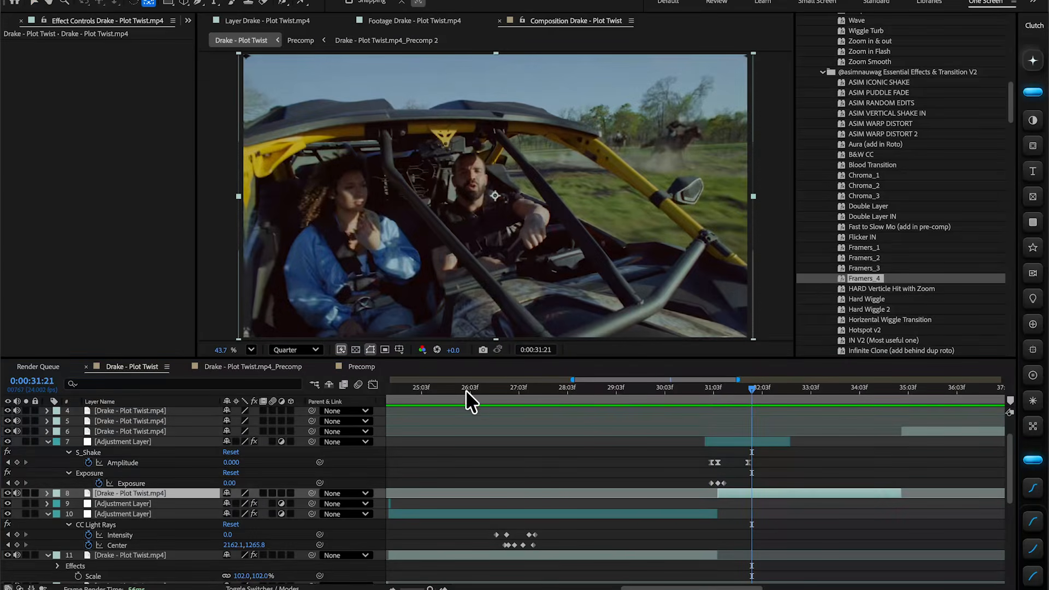
{"action": "left_click", "coordinate": [399, 350]}
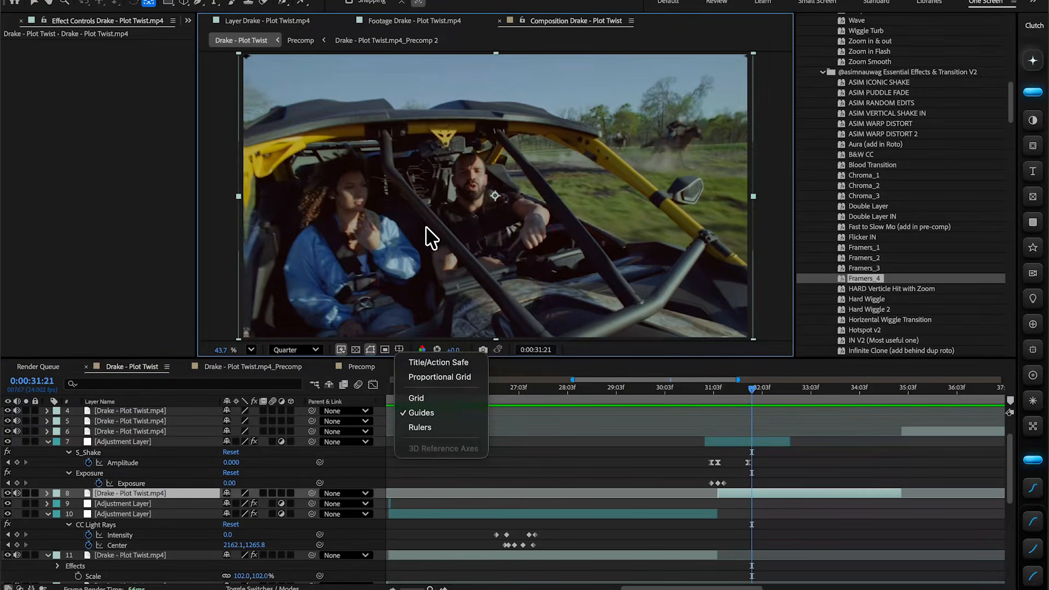
{"action": "left_click", "coordinate": [496, 211]}
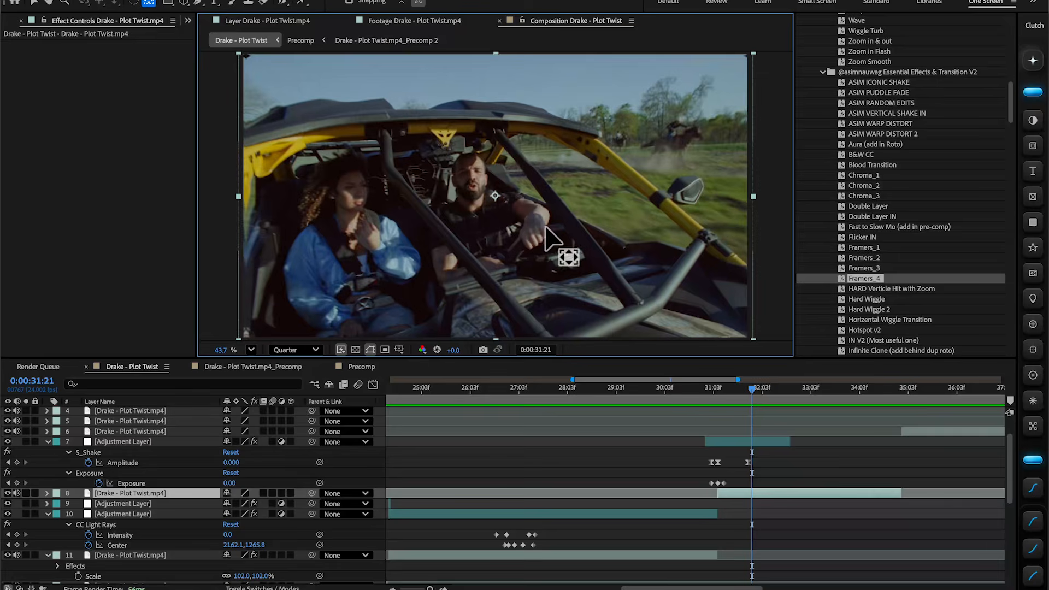
{"action": "key", "text": "s"}
{"action": "left_click", "coordinate": [78, 504]}
{"action": "left_click", "coordinate": [78, 504]}
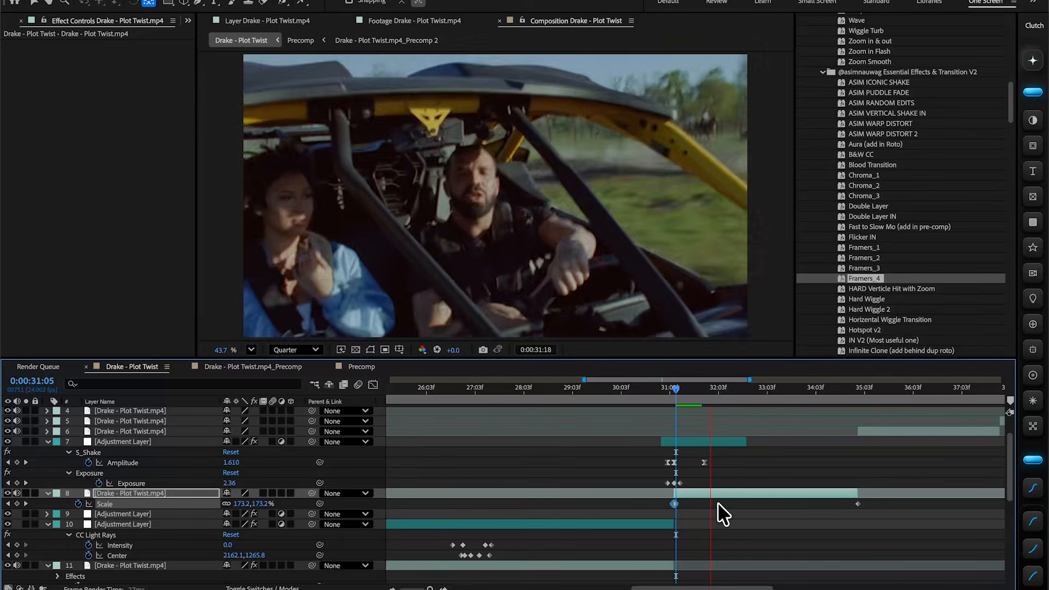
Preview the buggy clip's zoom together with the shake from 0:00:30:18.
{"action": "left_click", "coordinate": [652, 389]}
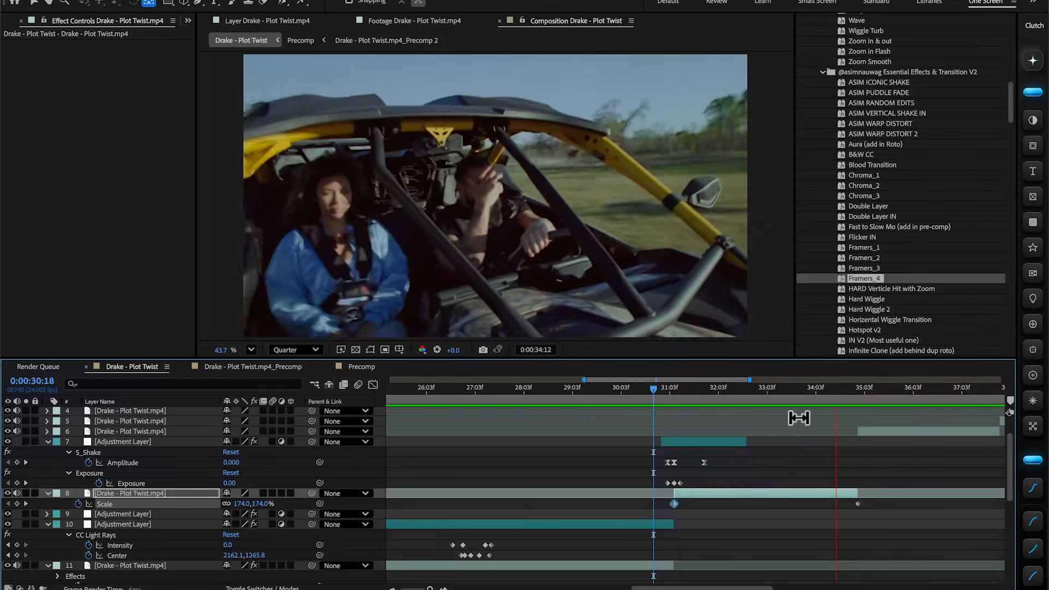
{"action": "left_click_drag", "start_coordinate": [702, 397], "coordinate": [649, 419]}
{"action": "key", "text": "space"}
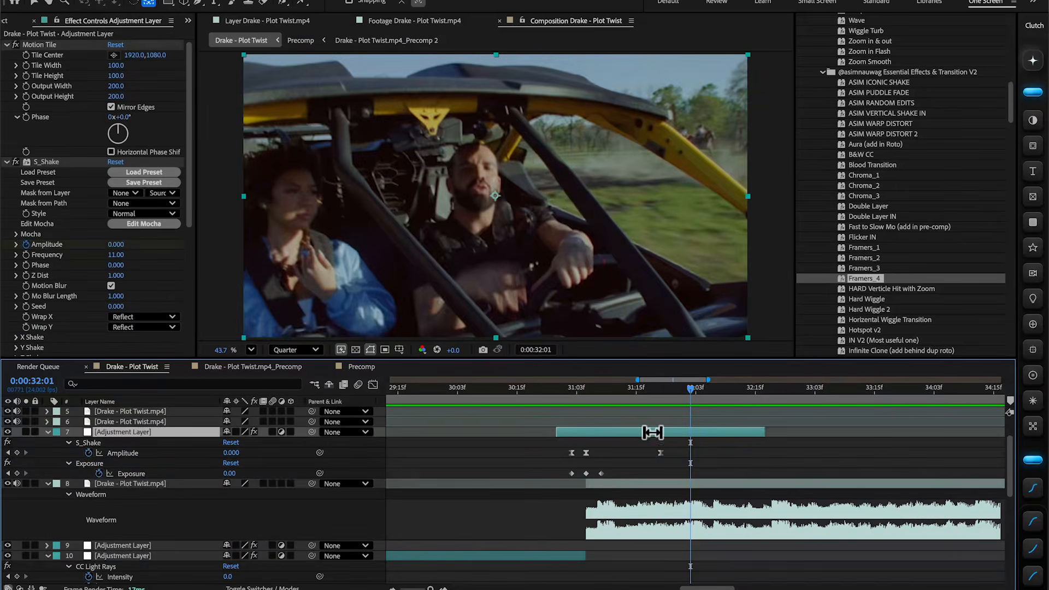
Duplicate the shake adjustment layer onto the following beats, starting copies at about 0:00:31:19 and 0:00:32:12, and preview them.
{"action": "left_click_drag", "start_coordinate": [650, 430], "coordinate": [779, 460]}
{"action": "key", "text": "super+d"}
{"action": "key", "text": "space"}
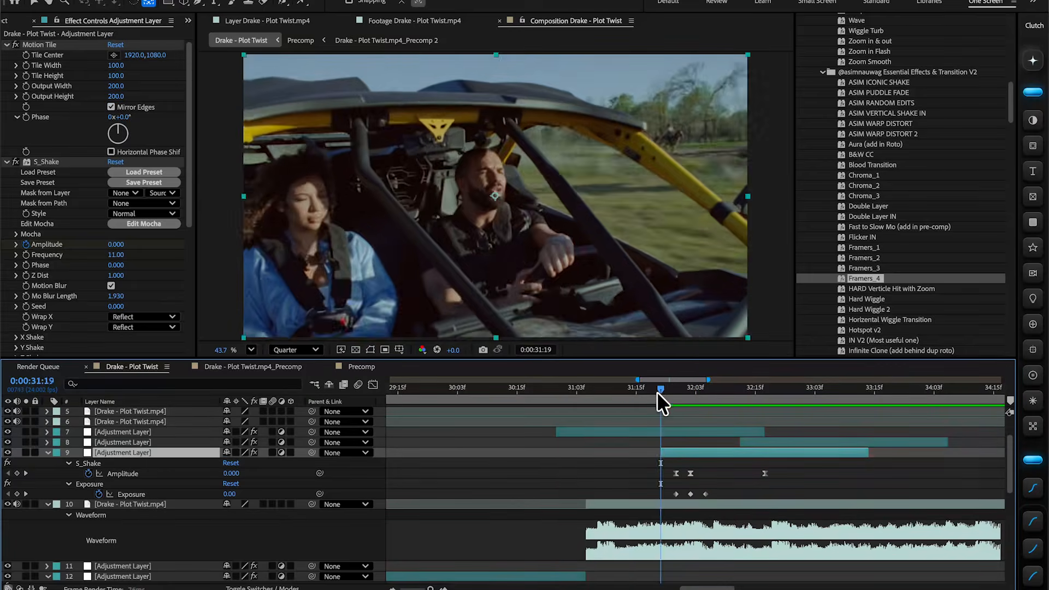
{"action": "left_click_drag", "start_coordinate": [657, 392], "coordinate": [552, 402]}
{"action": "key", "text": "space"}
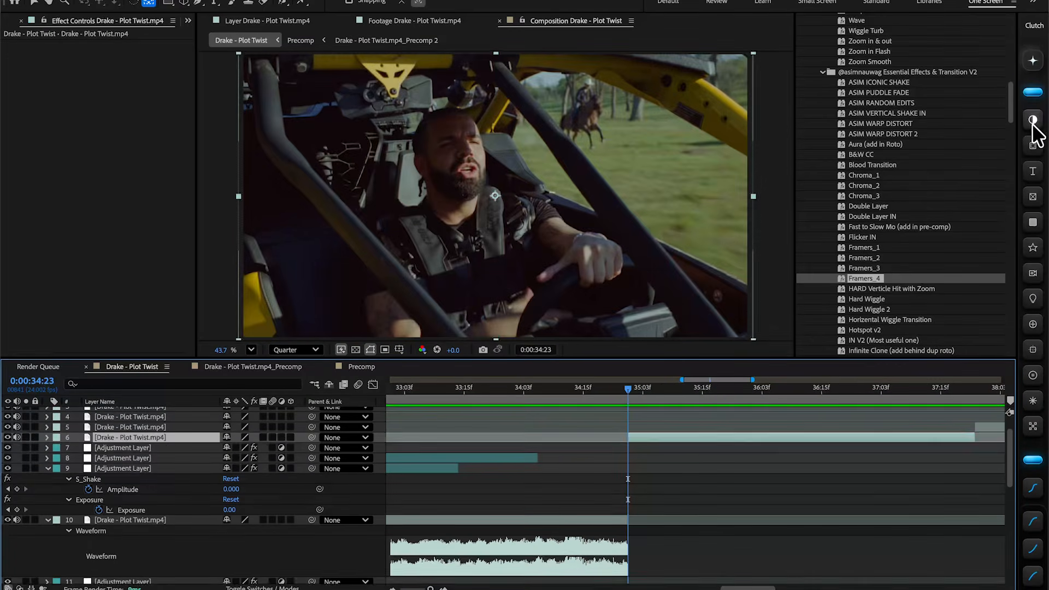
Add an adjustment layer over the clip starting at 0:00:34:23 and apply the IN V2 (Most useful one) preset.
{"action": "scroll", "coordinate": [983, 175], "scroll_direction": "down", "scroll_amount": 4}
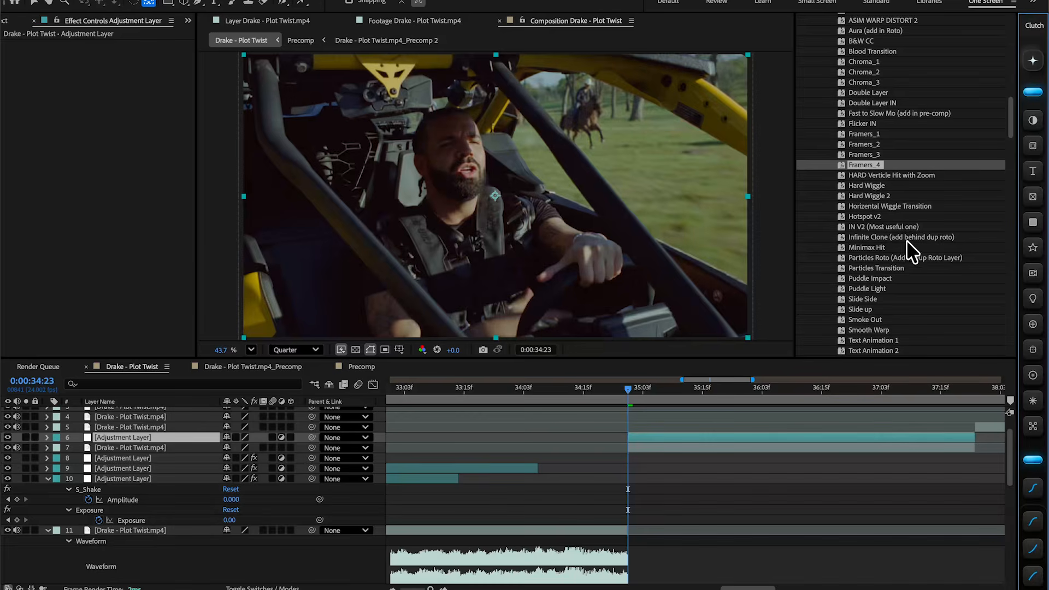
{"action": "double_click", "coordinate": [881, 224]}
{"action": "scroll", "coordinate": [947, 153], "scroll_direction": "up", "scroll_amount": 8}
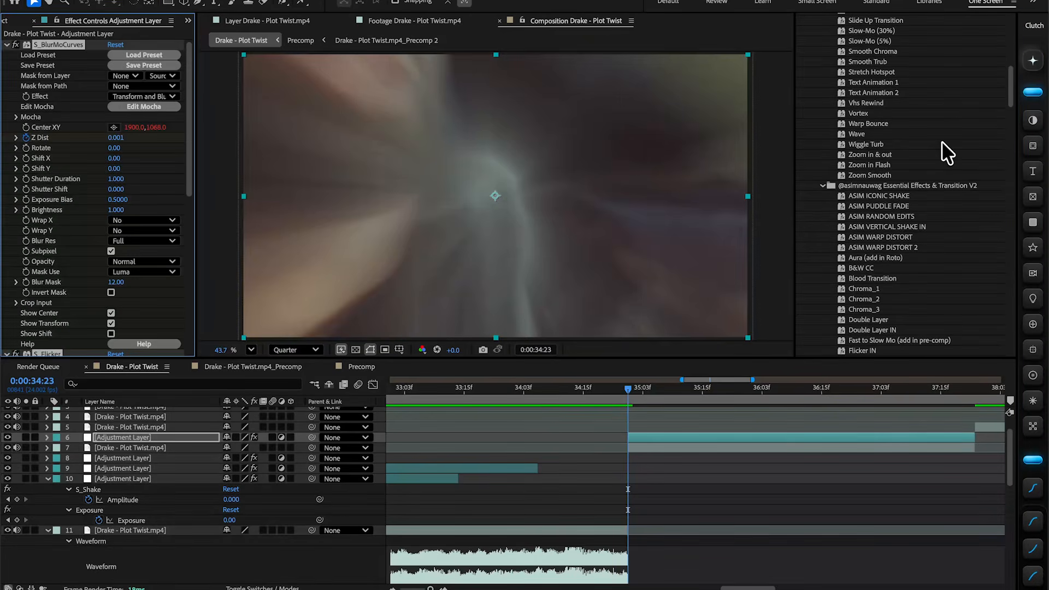
Add a second adjustment layer at 0:00:34:23, apply the ASIM PUDDLE FADE preset and reveal its keyframes.
{"action": "left_click", "coordinate": [1032, 120]}
{"action": "scroll", "coordinate": [880, 251], "scroll_direction": "down", "scroll_amount": 3}
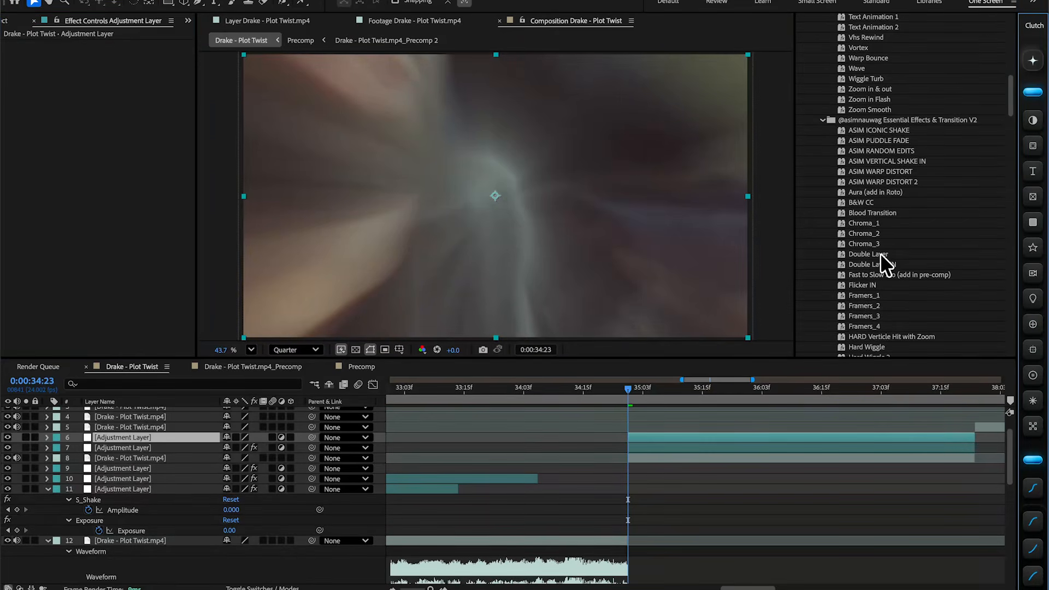
{"action": "double_click", "coordinate": [878, 140]}
{"action": "key", "text": "u"}
{"action": "left_click_drag", "start_coordinate": [671, 389], "coordinate": [687, 395]}
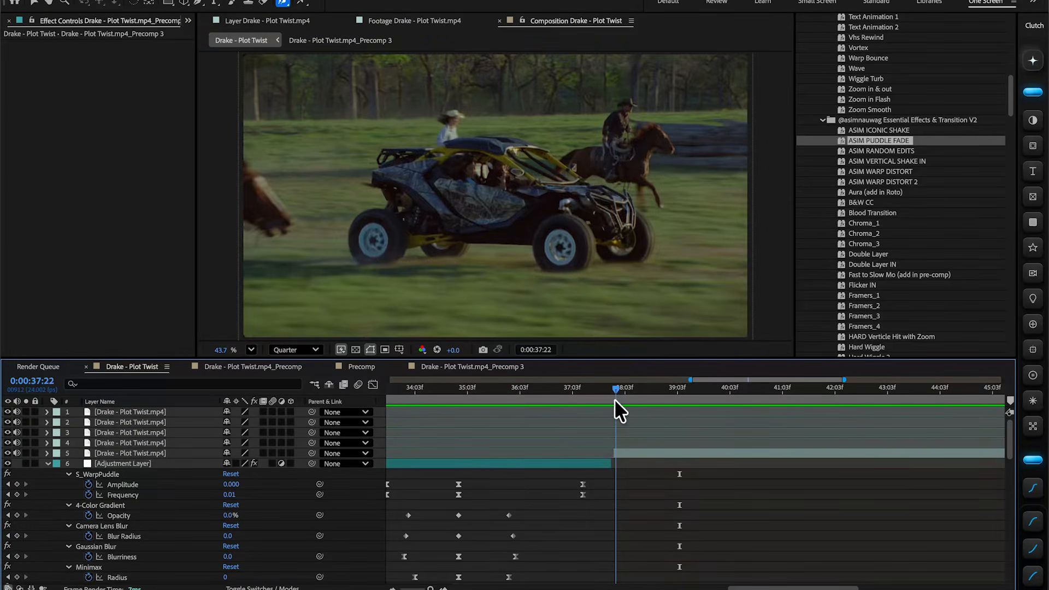
Add an adjustment layer over the side-view buggy clip at 0:00:37:21 and apply the IN V2 (Most useful one) preset.
{"action": "key", "text": "alt+bracketright"}
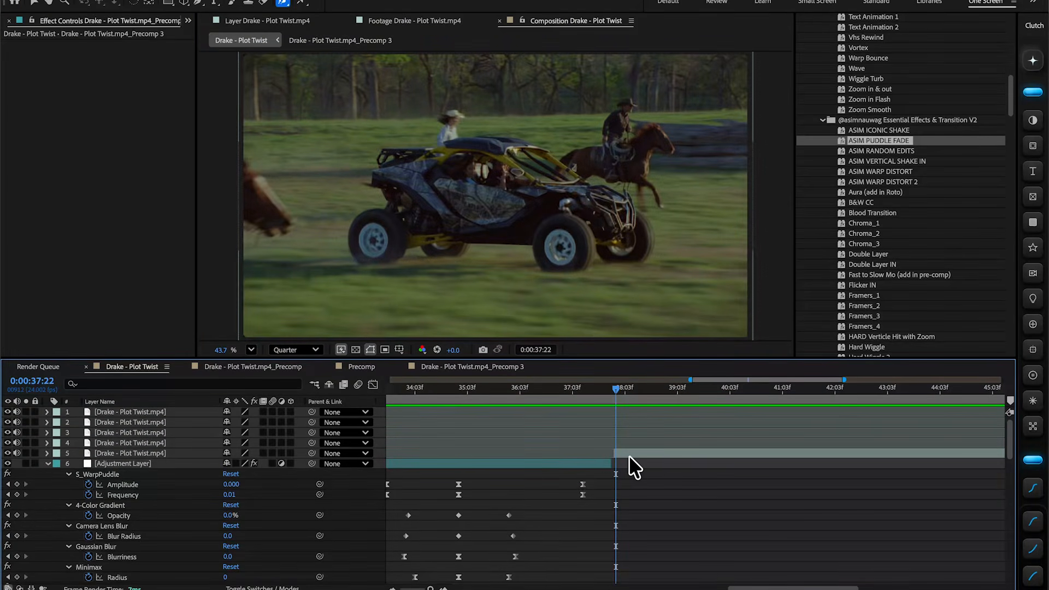
{"action": "left_click", "coordinate": [628, 454]}
{"action": "left_click", "coordinate": [1027, 124]}
{"action": "left_click", "coordinate": [615, 389]}
{"action": "scroll", "coordinate": [891, 204], "scroll_direction": "down", "scroll_amount": 5}
{"action": "scroll", "coordinate": [892, 205], "scroll_direction": "up", "scroll_amount": 4}
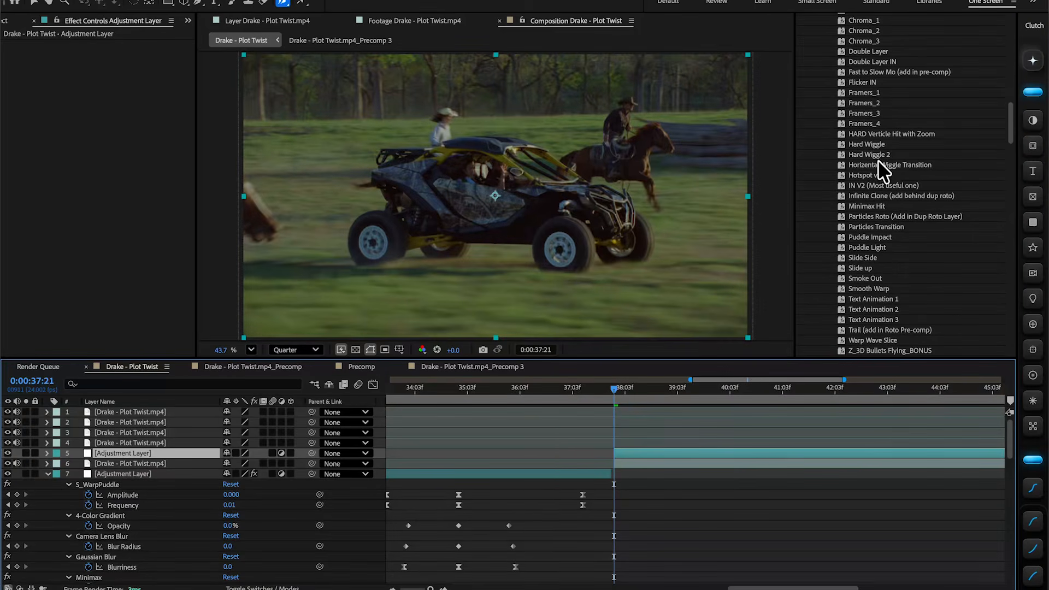
{"action": "double_click", "coordinate": [873, 184]}
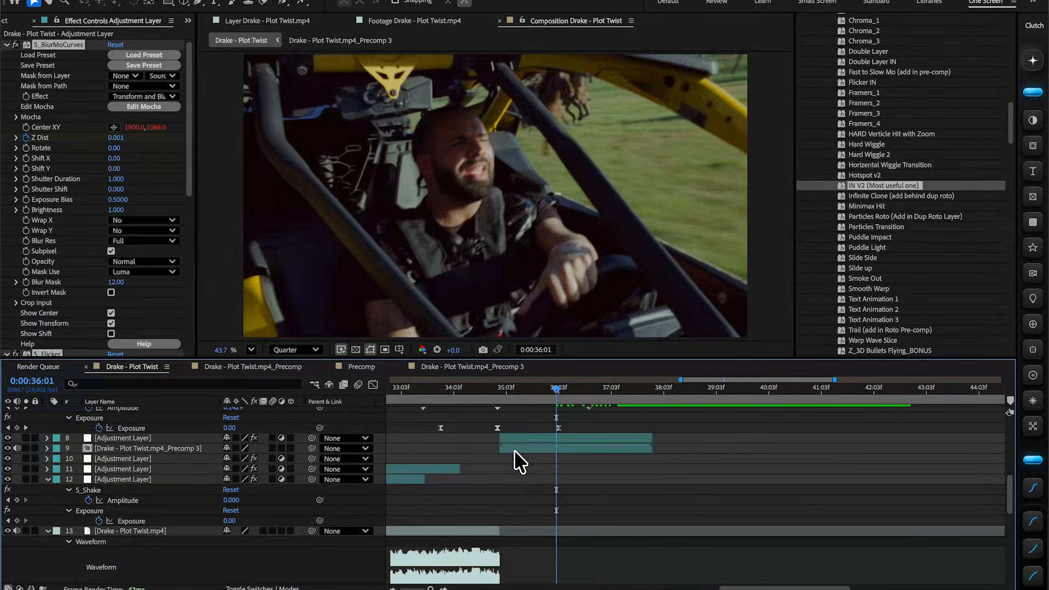
Inside Drake - Plot Twist.mp4_Precomp 3, add an adjustment layer with S_BlurMoCurves and enable keyframing for Z Dist at 0:00:11:14.
{"action": "double_click", "coordinate": [557, 447]}
{"action": "left_click_drag", "start_coordinate": [659, 390], "coordinate": [713, 407]}
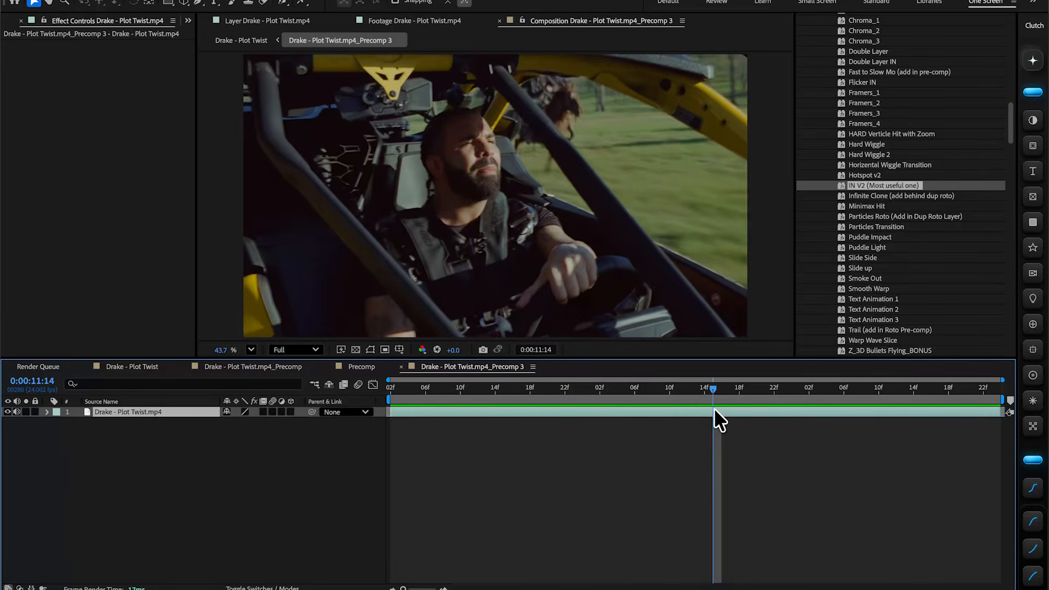
{"action": "left_click", "coordinate": [1030, 123]}
{"action": "key", "text": "ctrl+space"}
{"action": "type", "text": "blumo"}
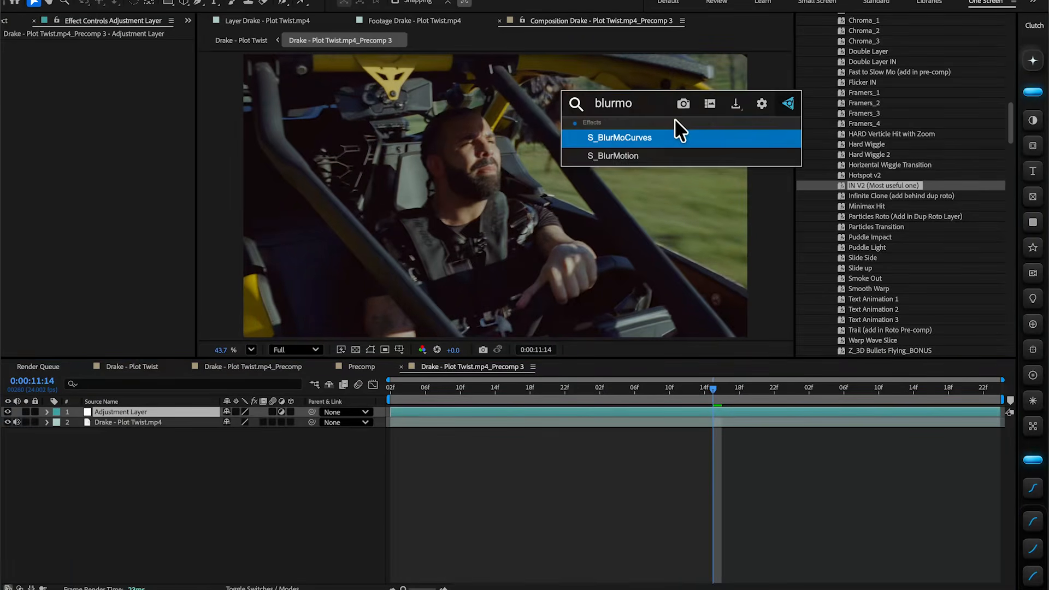
{"action": "left_click", "coordinate": [676, 131]}
{"action": "left_click", "coordinate": [26, 137]}
At 0:00:12:02, move the S_BlurMoCurves center onto the driver's raised hand and lower Z Dist to zoom in.
{"action": "left_click_drag", "start_coordinate": [714, 388], "coordinate": [808, 387]}
{"action": "left_click", "coordinate": [371, 349]}
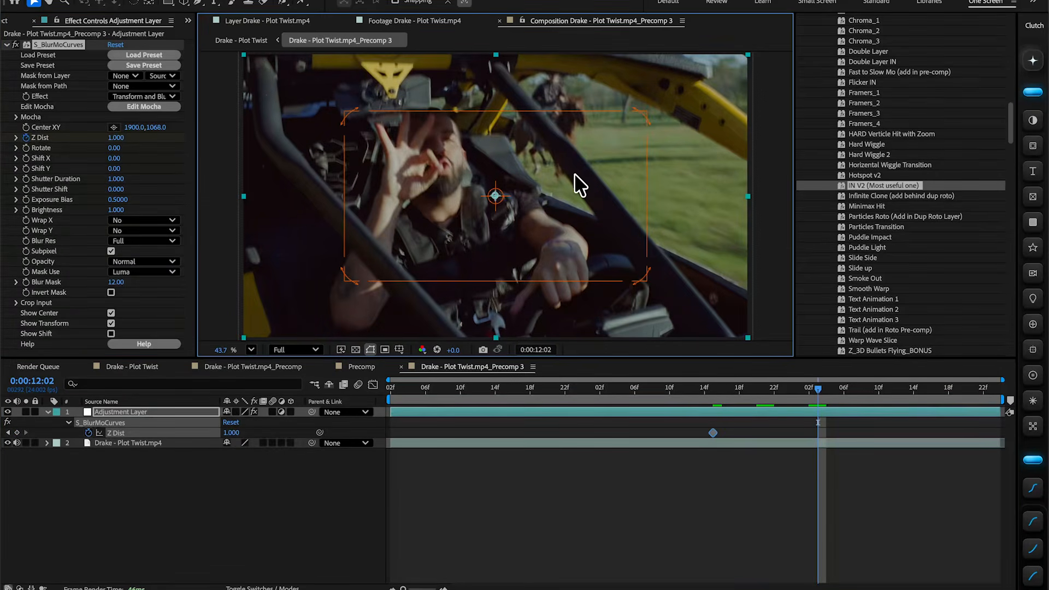
{"action": "left_click_drag", "start_coordinate": [495, 196], "coordinate": [408, 153]}
{"action": "left_click_drag", "start_coordinate": [116, 137], "coordinate": [99, 153]}
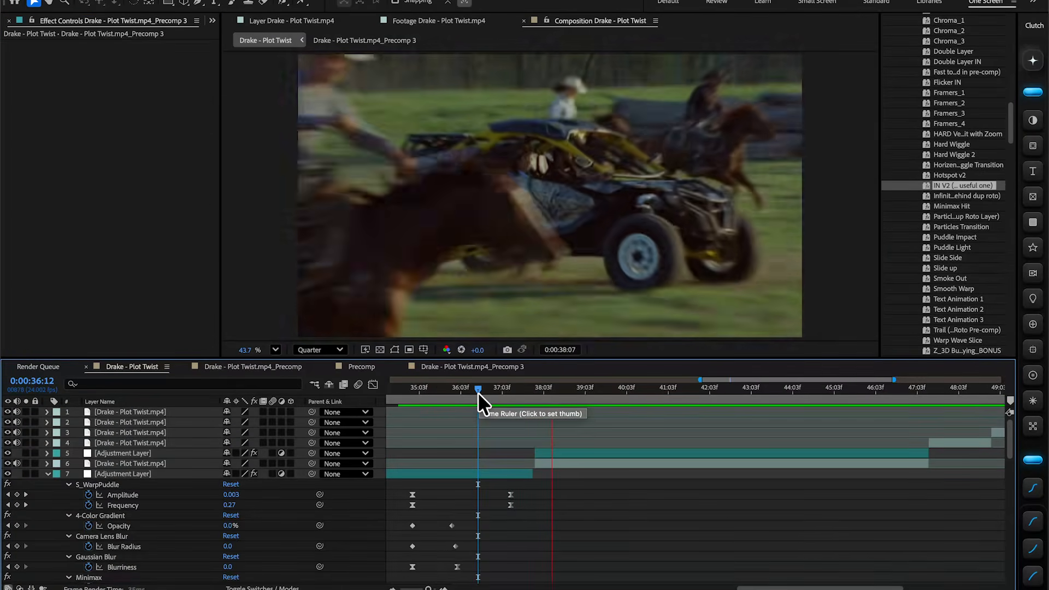
Preview the transition into the side-view buggy clip in the main Drake - Plot Twist composition.
{"action": "left_click_drag", "start_coordinate": [477, 392], "coordinate": [548, 408]}
{"action": "key", "text": "space"}
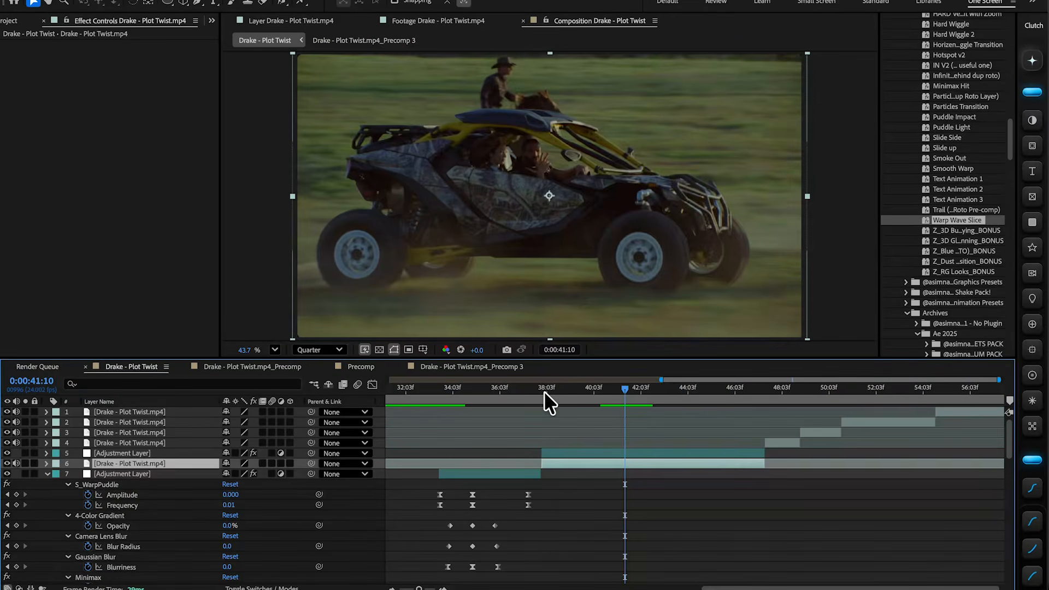
Split the side-view buggy clip at 0:00:43:00, apply Warp Wave Slice to its second part and move that part above the adjustment layer.
{"action": "left_click_drag", "start_coordinate": [542, 391], "coordinate": [660, 434]}
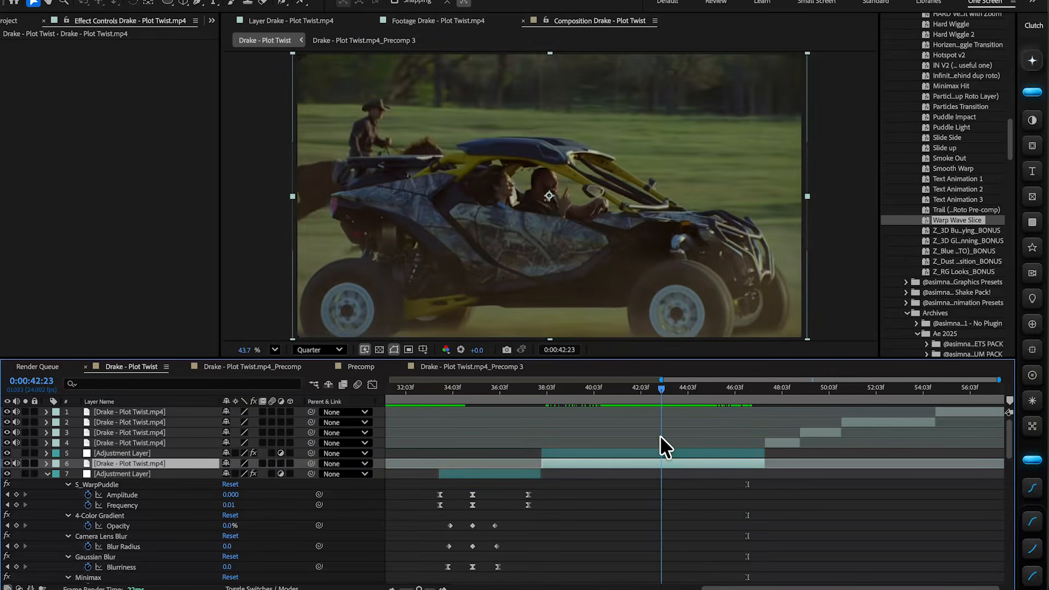
{"action": "key", "text": "ctrl+shift+d"}
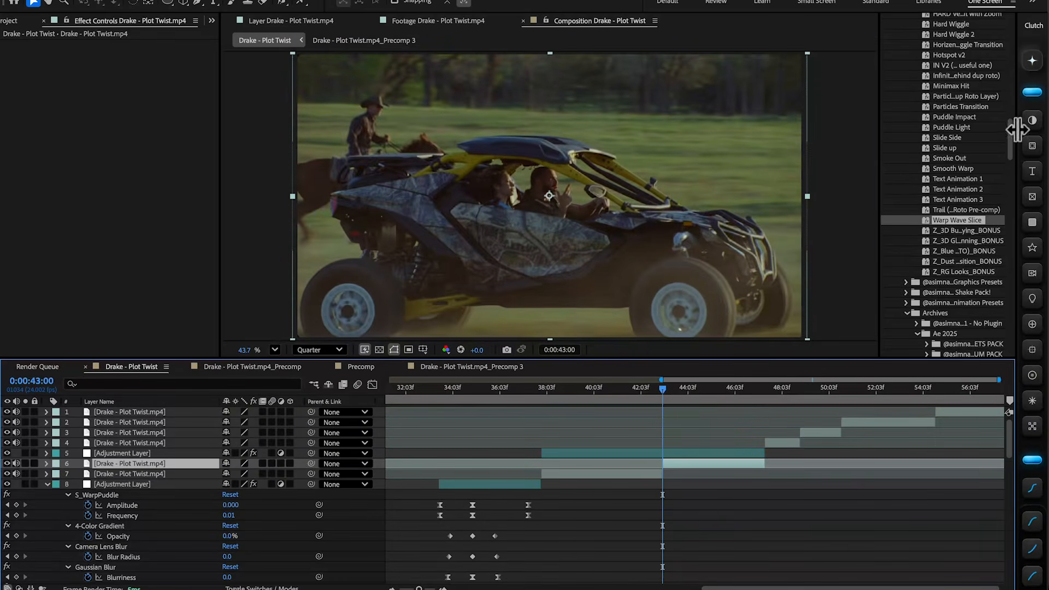
{"action": "double_click", "coordinate": [968, 218]}
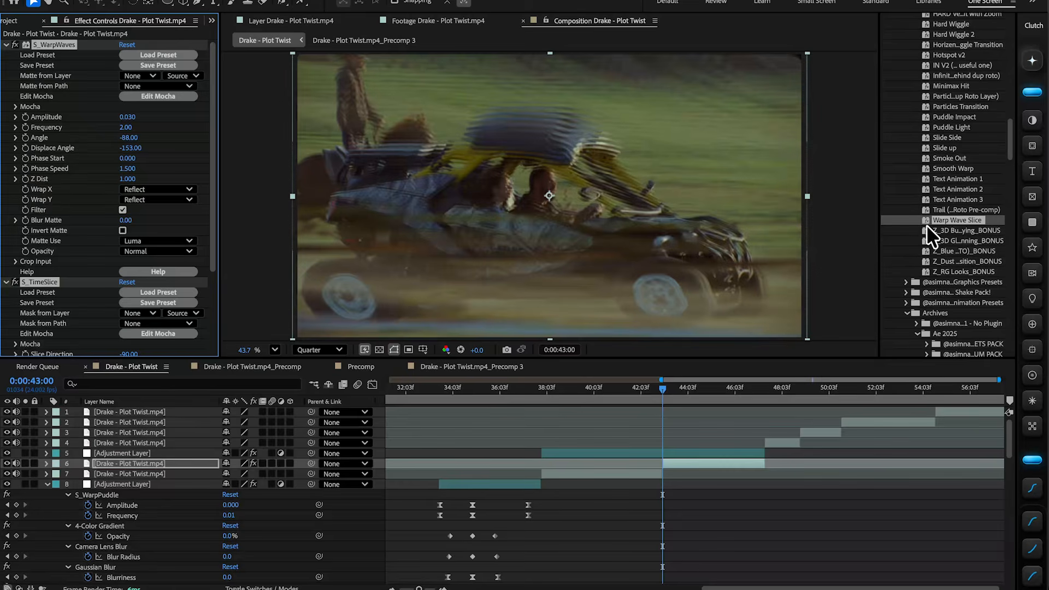
{"action": "key", "text": "ctrl+]"}
{"action": "left_click", "coordinate": [665, 389]}
{"action": "mouse_move", "coordinate": [663, 389]}
{"action": "left_mouse_down"}
{"action": "mouse_move", "coordinate": [676, 399]}
{"action": "mouse_move", "coordinate": [654, 399]}
{"action": "left_mouse_up"}
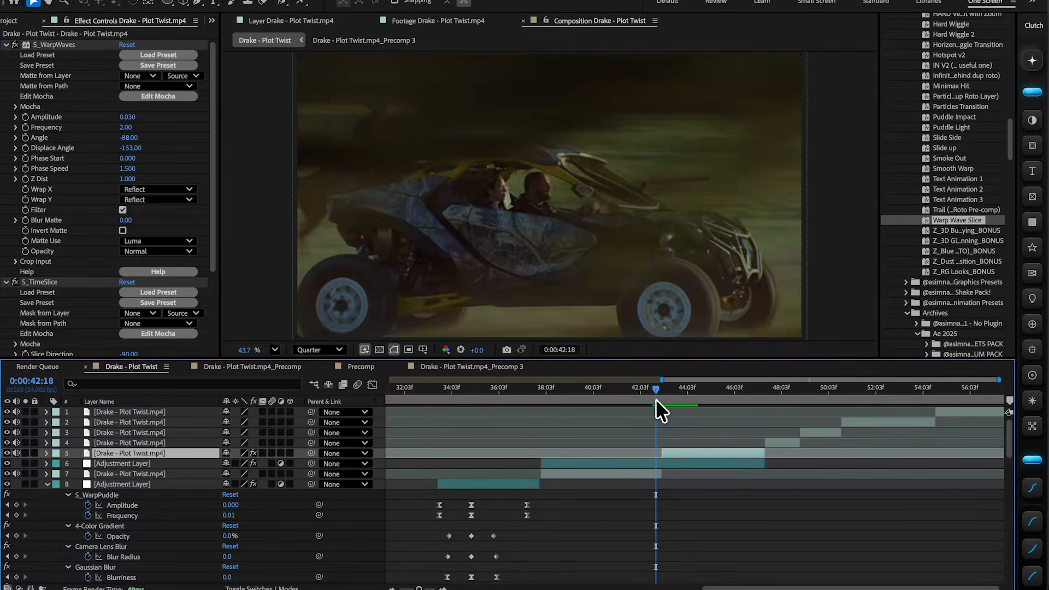
{"action": "key", "text": "space"}
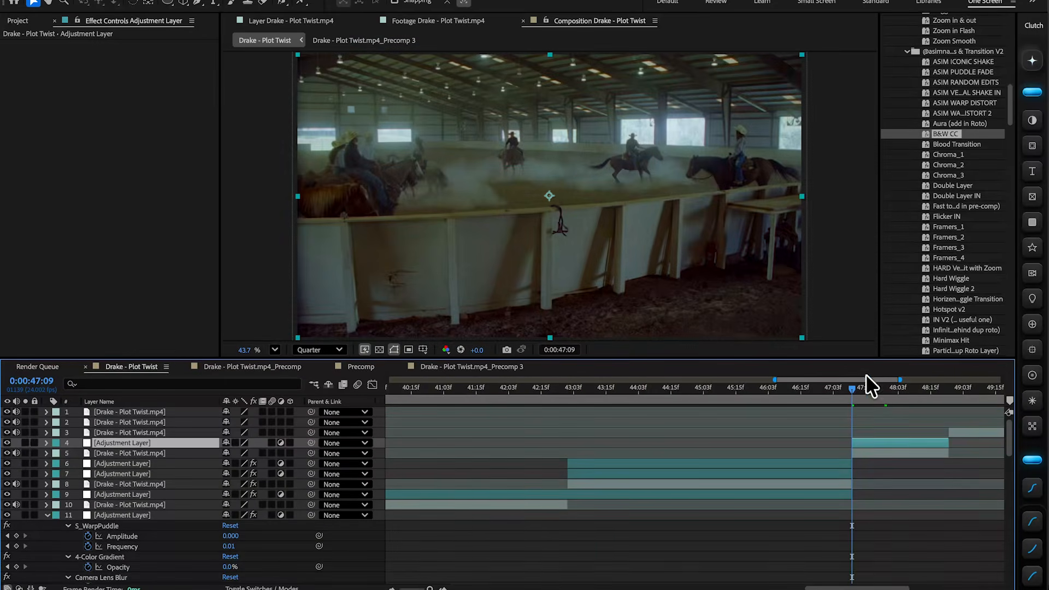
Copy the S_Shake adjustment layer near 0:00:32:00 and delete the blank adjustment layer over the arena clip at 0:00:47:09.
{"action": "scroll", "coordinate": [919, 316], "scroll_direction": "down", "scroll_amount": 3}
{"action": "scroll", "coordinate": [918, 316], "scroll_direction": "down", "scroll_amount": 4}
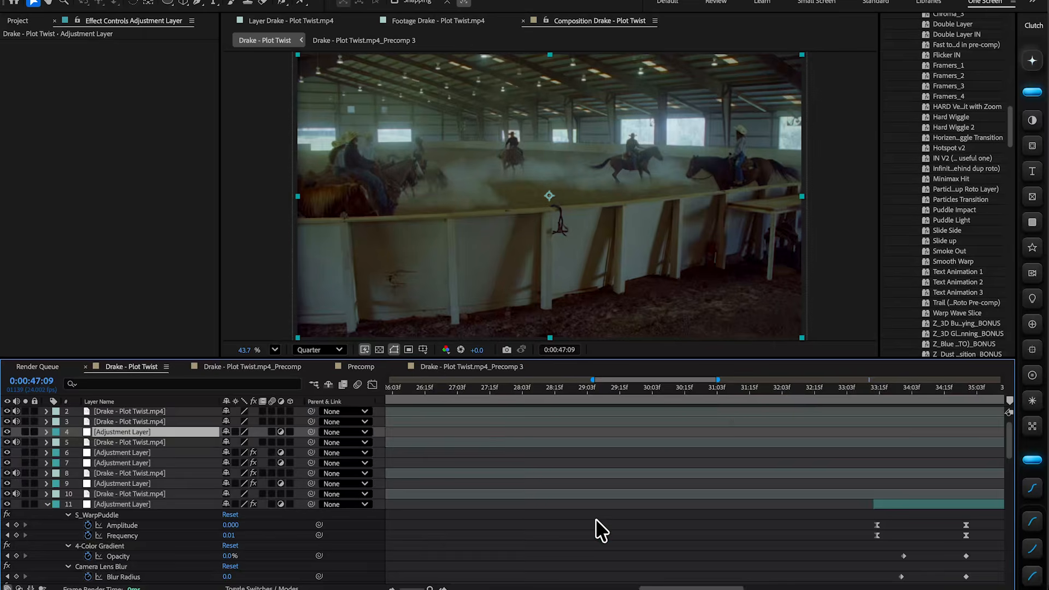
{"action": "scroll", "coordinate": [598, 520], "scroll_direction": "down", "scroll_amount": 8}
{"action": "scroll", "coordinate": [598, 520], "scroll_direction": "right", "scroll_amount": 10}
{"action": "key", "text": "minus"}
{"action": "key", "text": "minus"}
{"action": "left_click", "coordinate": [646, 523]}
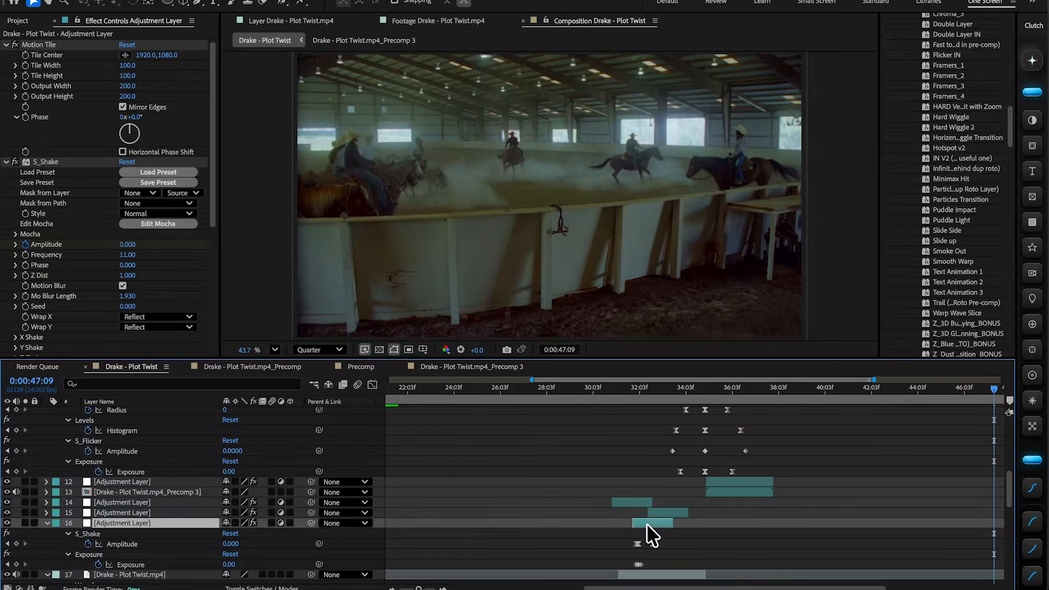
{"action": "scroll", "coordinate": [753, 483], "scroll_direction": "up", "scroll_amount": 5}
{"action": "scroll", "coordinate": [859, 477], "scroll_direction": "right", "scroll_amount": 5}
{"action": "left_click", "coordinate": [771, 445]}
{"action": "key", "text": "Delete"}
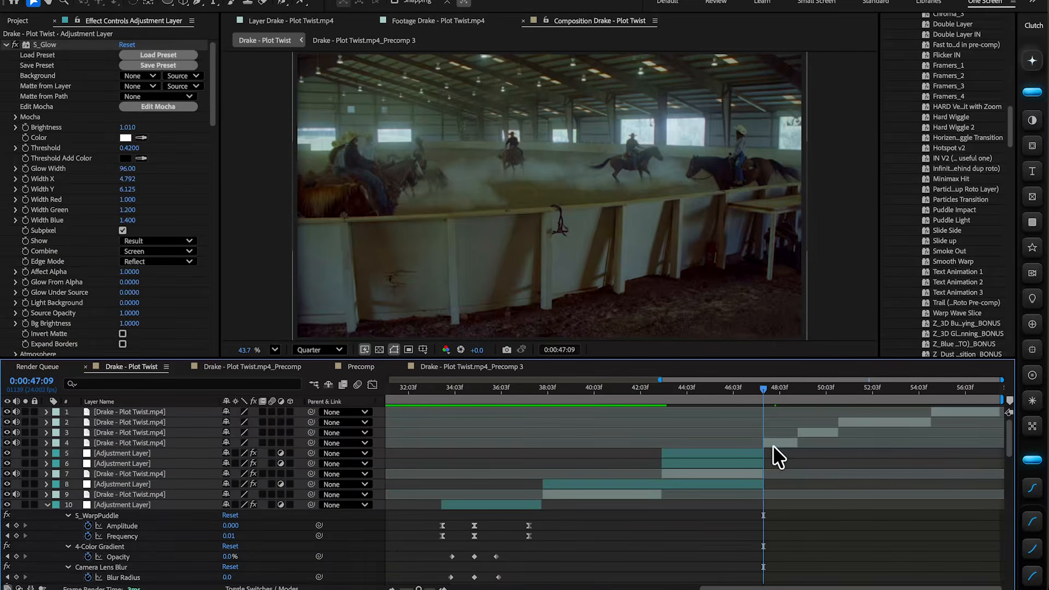
Paste the S_Shake adjustment layer above the arena clips and align its shake and exposure peaks with the cut at 0:00:47:09.
{"action": "left_click", "coordinate": [773, 438]}
{"action": "key", "text": "super+v"}
{"action": "key", "text": "bracketleft"}
{"action": "key", "text": "equal"}
{"action": "key", "text": "equal"}
{"action": "key", "text": "equal"}
{"action": "key", "text": "u"}
{"action": "left_click_drag", "start_coordinate": [592, 440], "coordinate": [553, 437]}
{"action": "left_click_drag", "start_coordinate": [522, 396], "coordinate": [617, 396]}
{"action": "left_click_drag", "start_coordinate": [191, 443], "coordinate": [192, 428]}
{"action": "key", "text": "minus"}
{"action": "key", "text": "minus"}
{"action": "key", "text": "minus"}
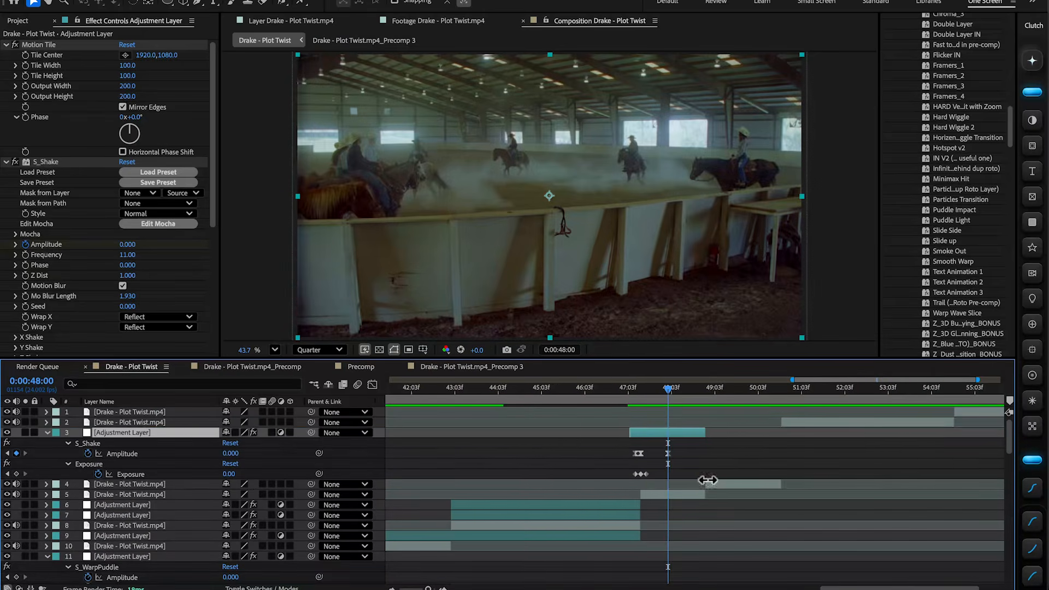
Add an adjustment layer over the two clips from 0:00:47:09 to 0:00:50:15 and apply the IN V2 (Most useful one) preset.
{"action": "left_click", "coordinate": [721, 481]}
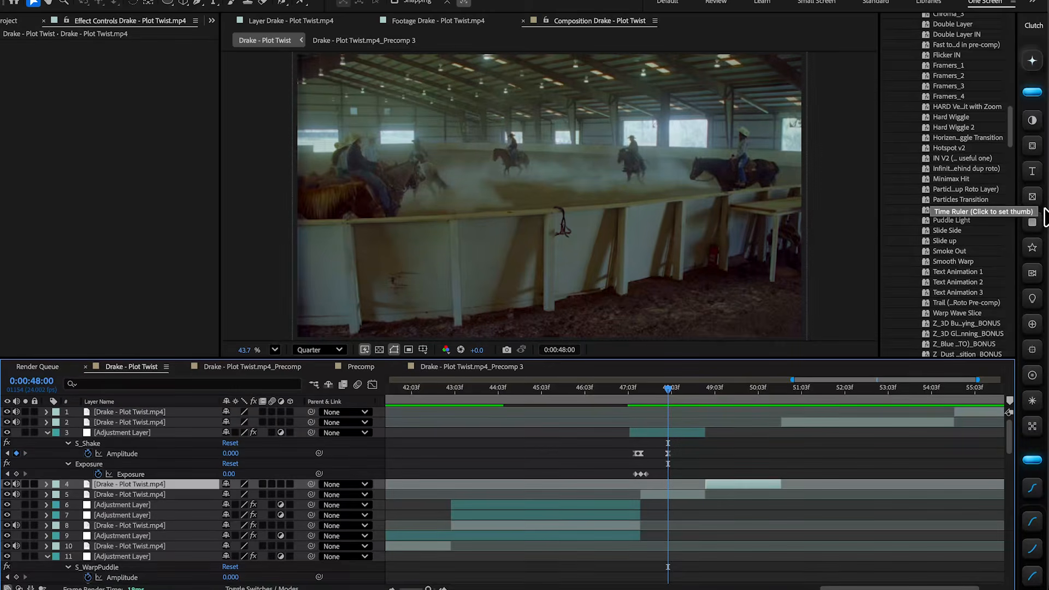
{"action": "scroll", "coordinate": [956, 244], "scroll_direction": "up", "scroll_amount": 3}
{"action": "double_click", "coordinate": [955, 243]}
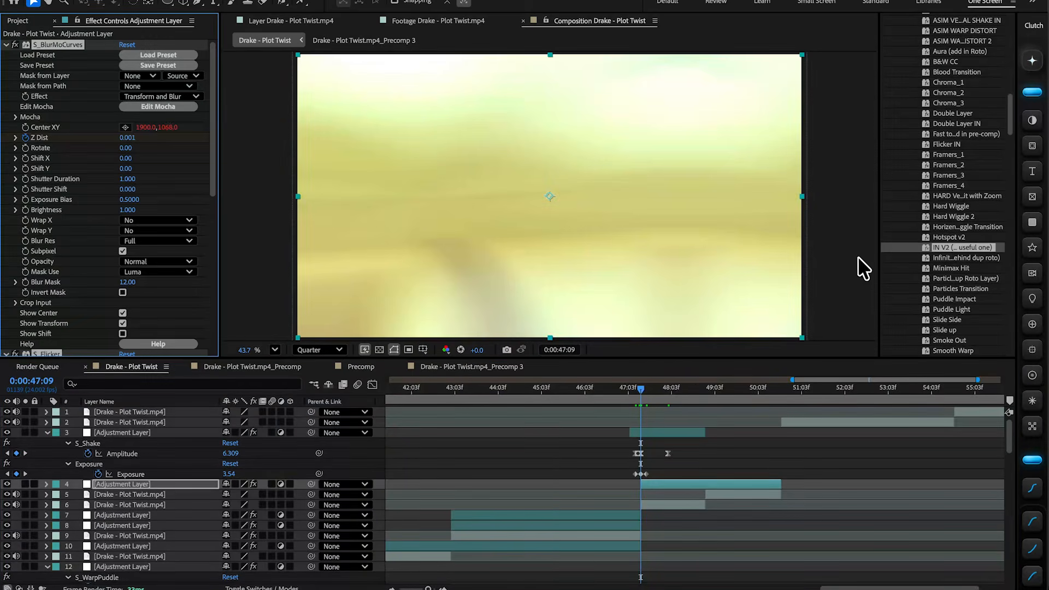
{"action": "left_click_drag", "start_coordinate": [641, 390], "coordinate": [628, 414]}
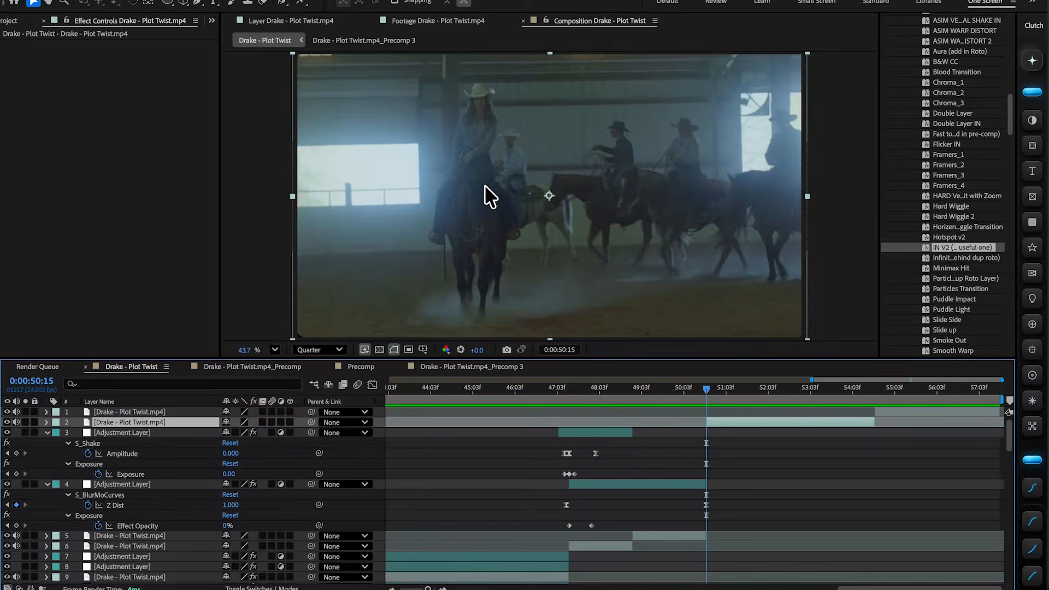
Add an adjustment layer over the horse riders clip at 0:00:50:15 and apply the ASIM VE...AL SHAKE IN preset.
{"action": "left_click", "coordinate": [1031, 122]}
{"action": "scroll", "coordinate": [994, 131], "scroll_direction": "up", "scroll_amount": 3}
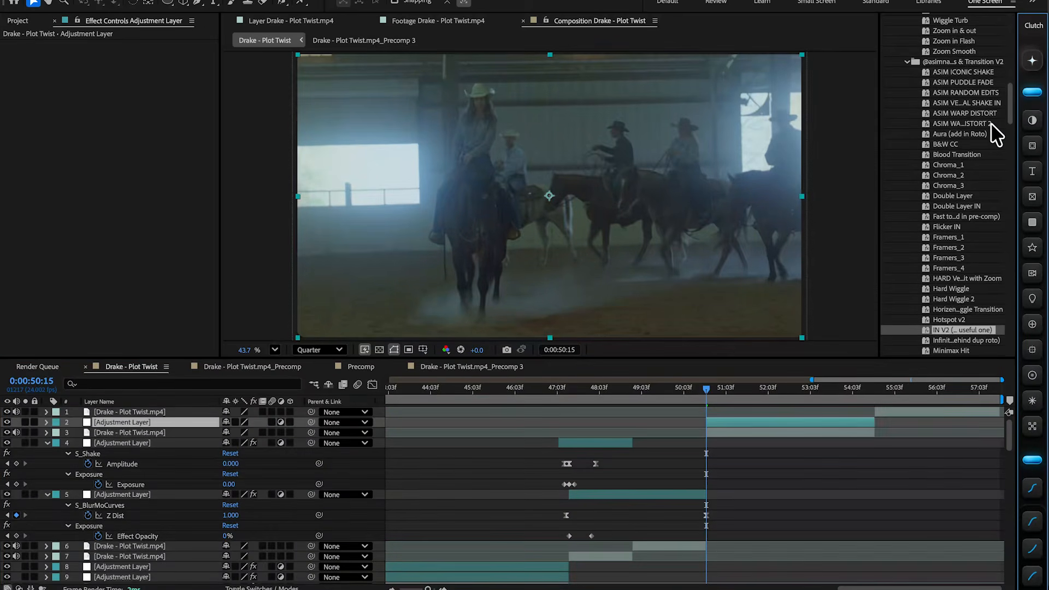
{"action": "double_click", "coordinate": [967, 102]}
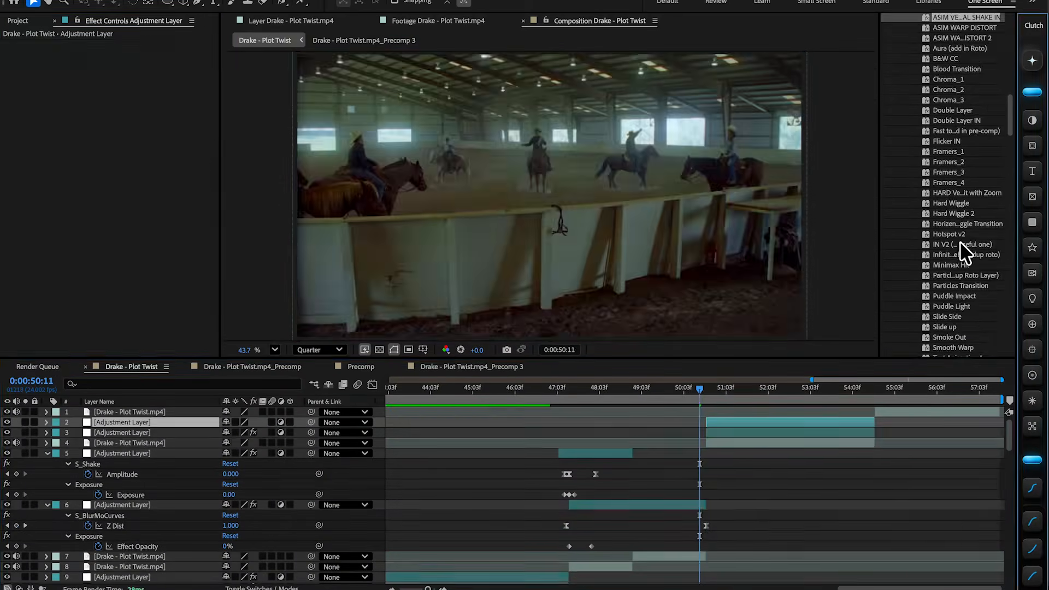
Apply Hotspot v2 to the top adjustment layer, centre its keyframes on the cut at 0:00:50:15 and trim its end there.
{"action": "double_click", "coordinate": [956, 244]}
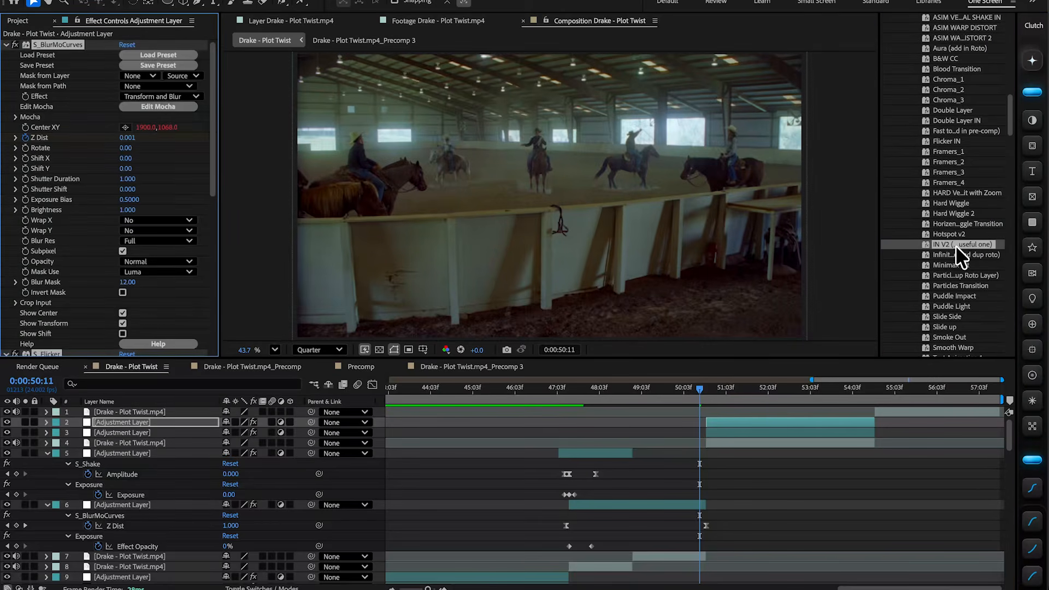
{"action": "double_click", "coordinate": [949, 234]}
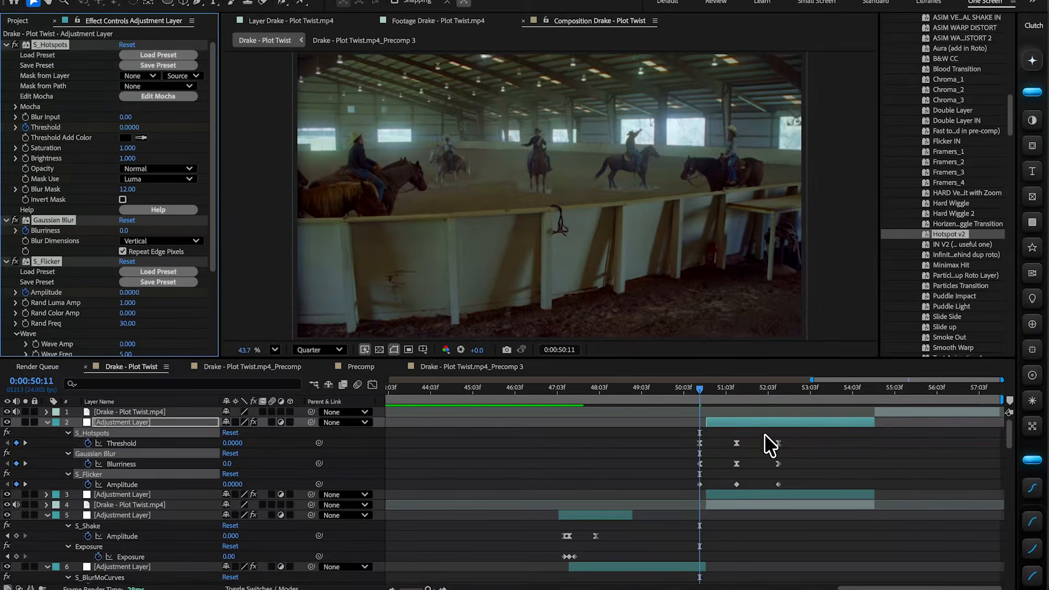
{"action": "left_click_drag", "start_coordinate": [691, 388], "coordinate": [620, 397]}
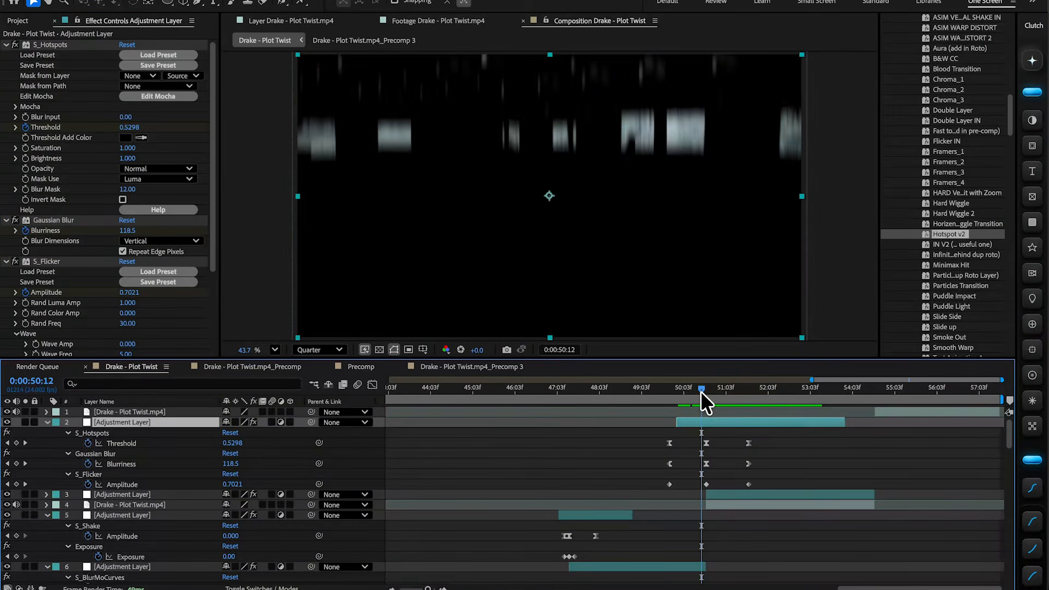
{"action": "key", "text": "alt+]"}
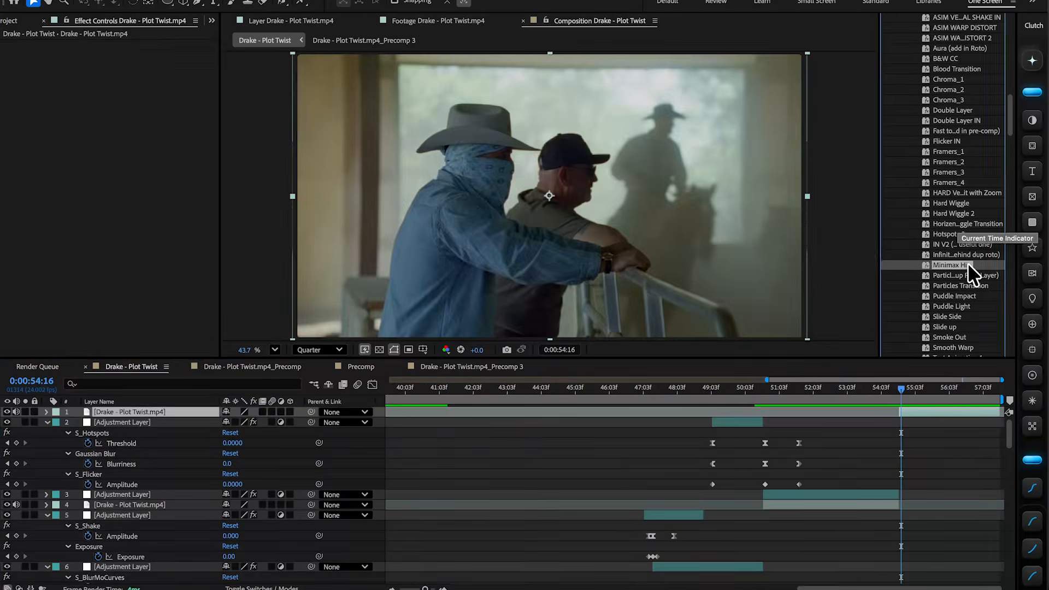
Try Minimax Hit directly on the last clip, remove its effects, and add an adjustment layer over the clip at 0:00:54:15.
{"action": "double_click", "coordinate": [967, 264]}
{"action": "left_click_drag", "start_coordinate": [898, 385], "coordinate": [903, 392]}
{"action": "left_click", "coordinate": [1032, 119]}
{"action": "left_click", "coordinate": [922, 423]}
{"action": "left_click", "coordinate": [64, 157]}
{"action": "key", "text": "super+a"}
{"action": "key", "text": "Delete"}
Apply the Minimax Hit preset to the adjustment layer over the last clip and preview the transition.
{"action": "left_click", "coordinate": [116, 411]}
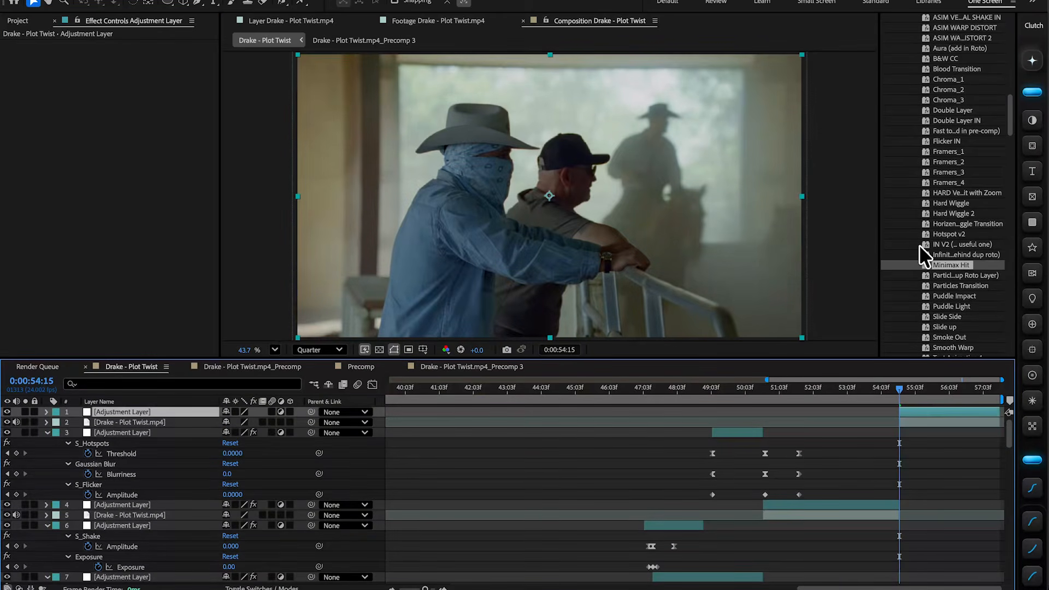
{"action": "left_click", "coordinate": [941, 254]}
{"action": "double_click", "coordinate": [945, 263]}
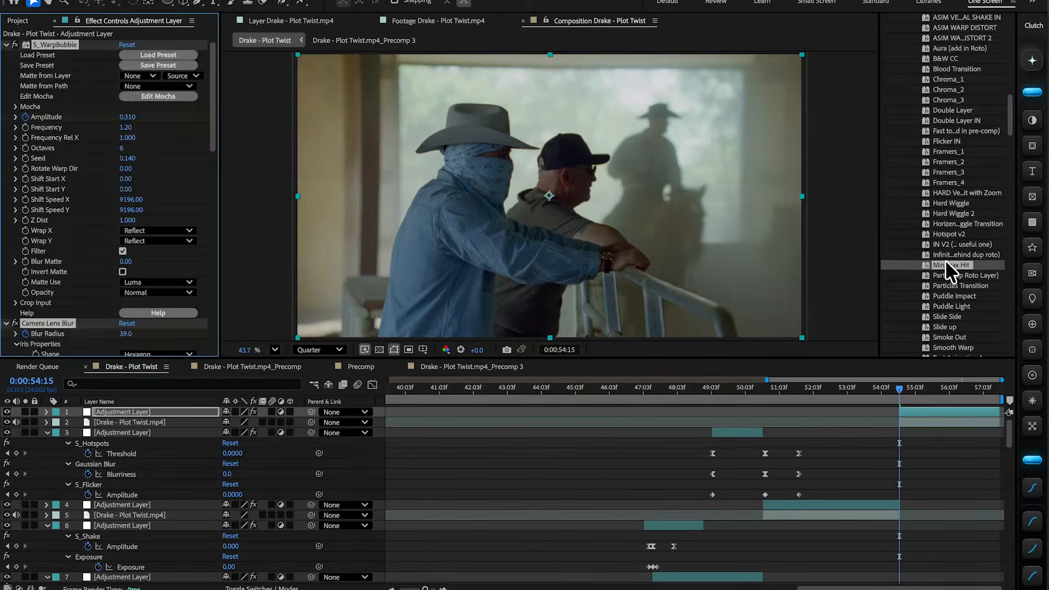
{"action": "left_click_drag", "start_coordinate": [907, 390], "coordinate": [876, 401]}
{"action": "key", "text": "space"}
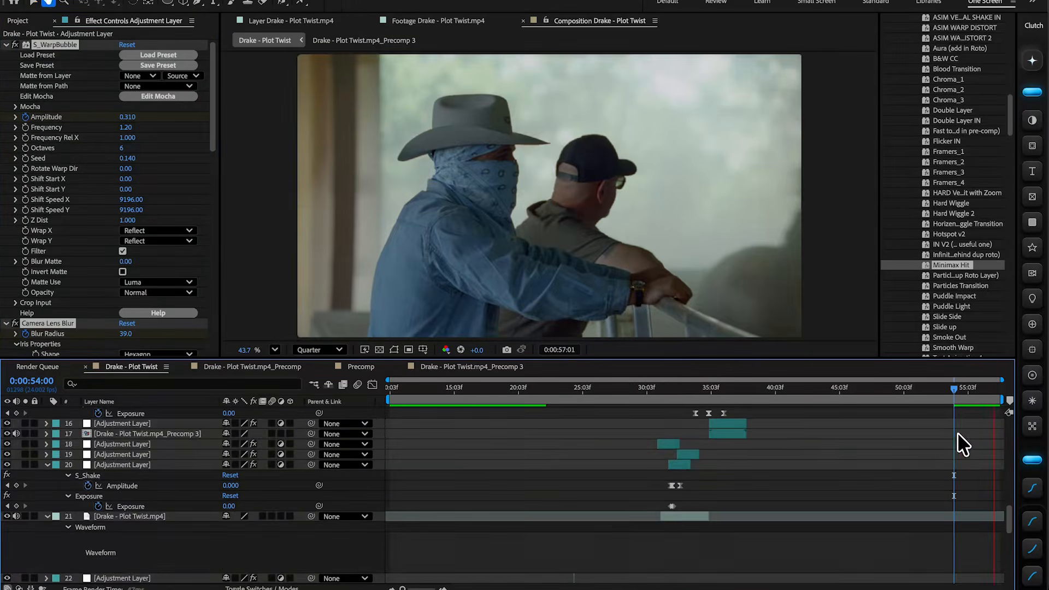
{"action": "key", "text": "space"}
Collapse the expanded properties of all layers in the Drake - Plot Twist composition.
{"action": "key", "text": "super+a"}
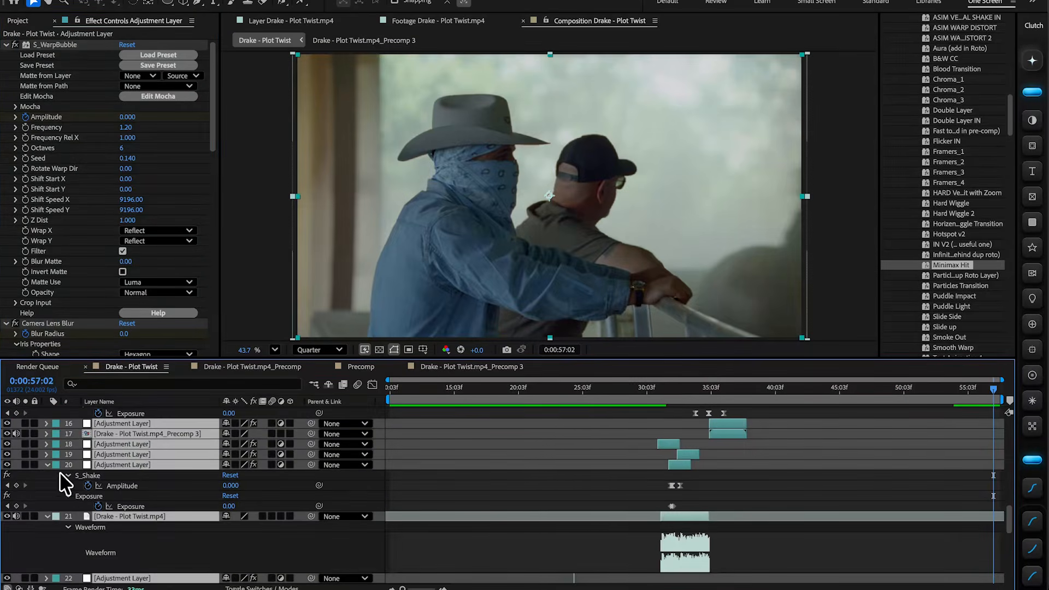
{"action": "left_click", "coordinate": [47, 465]}
{"action": "scroll", "coordinate": [846, 519], "scroll_direction": "up", "scroll_amount": 10}
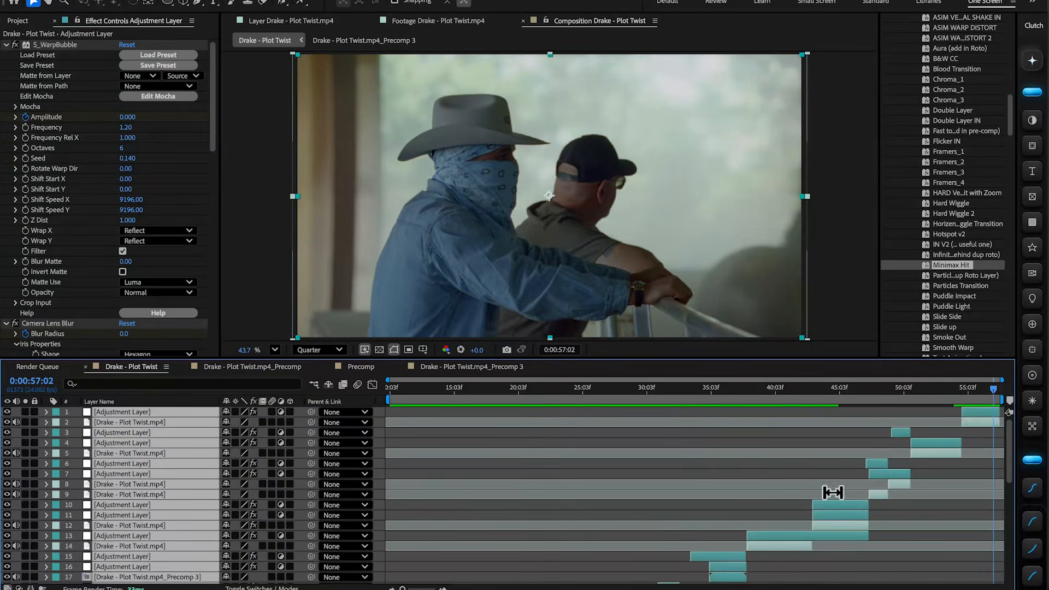
{"action": "left_click", "coordinate": [818, 462]}
Step through the opening frames of the edit from 0:00:10:03 and start playback at 0:00:10:09.
{"action": "scroll", "coordinate": [817, 461], "scroll_direction": "down", "scroll_amount": 10}
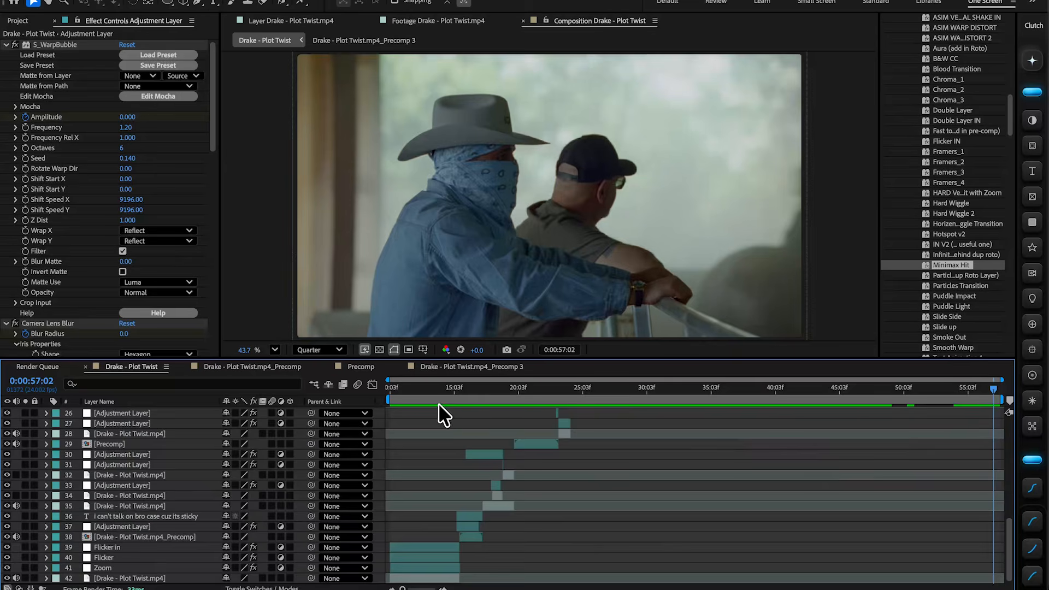
{"action": "left_click_drag", "start_coordinate": [484, 389], "coordinate": [390, 389]}
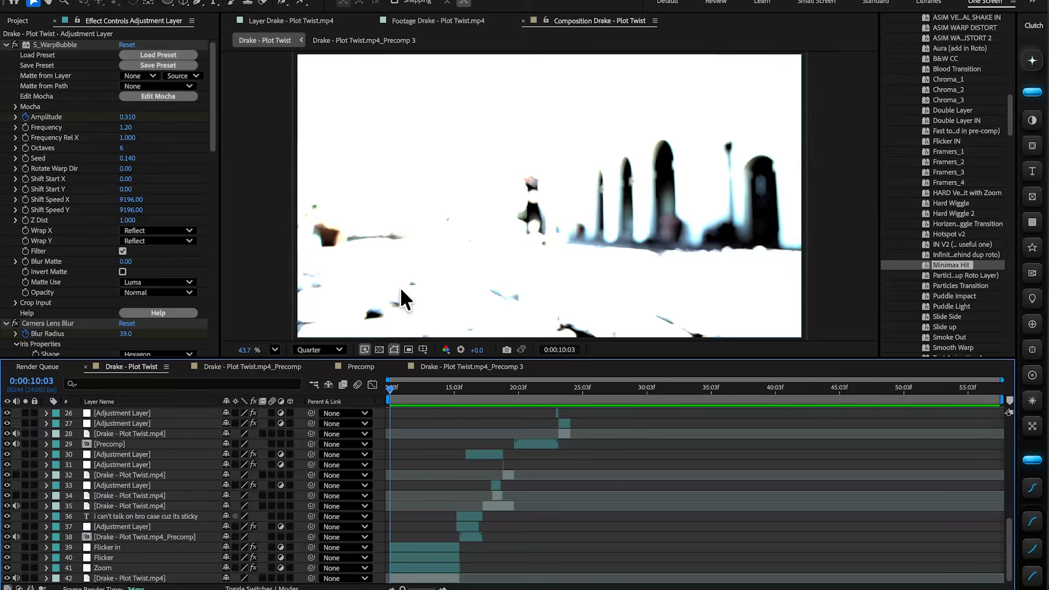
{"action": "key", "text": "Page_Down"}
{"action": "key", "text": "Page_Down"}
{"action": "key", "text": "Page_Down"}
{"action": "key", "text": "Page_Down"}
{"action": "key", "text": "Page_Down"}
{"action": "key", "text": "Page_Down"}
{"action": "key", "text": "space"}
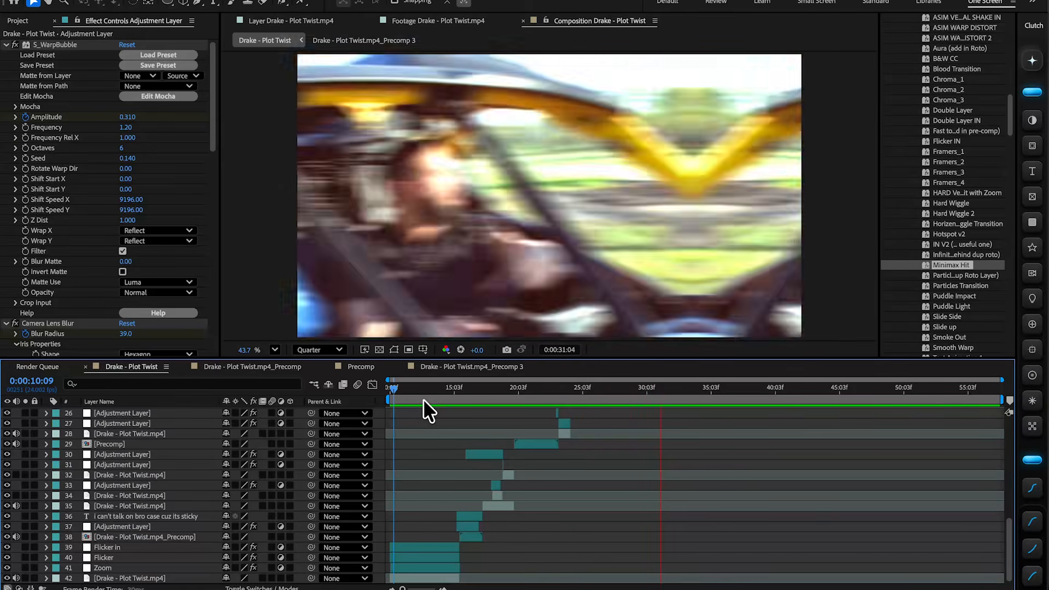
Review the playback through the buggy, arena and final clips alongside their timeline layers, and return to 0:00:10:12.
{"action": "scroll", "coordinate": [738, 483], "scroll_direction": "up", "scroll_amount": 5}
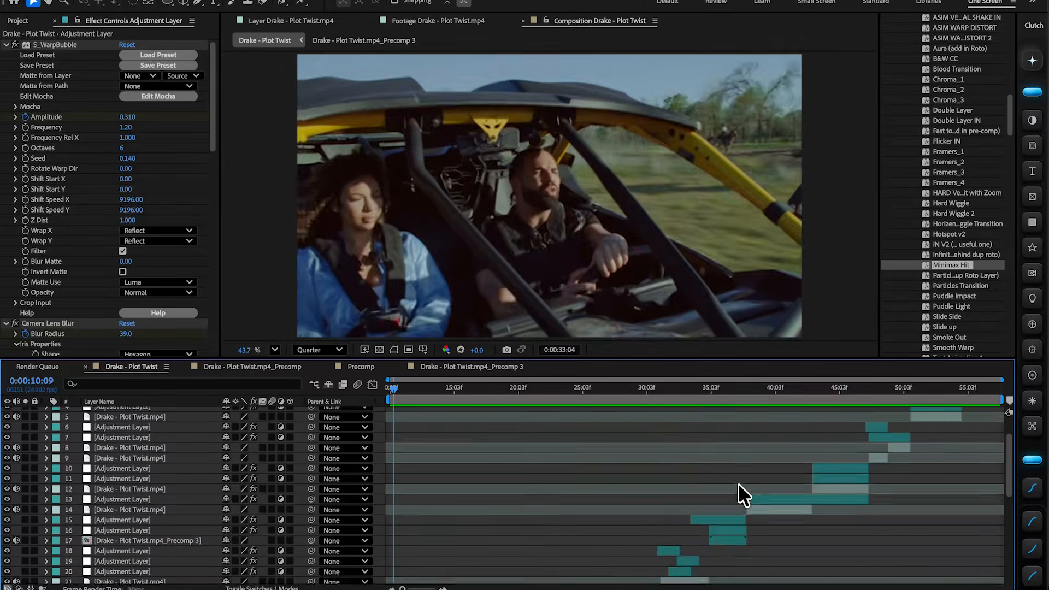
{"action": "scroll", "coordinate": [738, 483], "scroll_direction": "up", "scroll_amount": 3}
{"action": "scroll", "coordinate": [741, 480], "scroll_direction": "down", "scroll_amount": 3}
{"action": "scroll", "coordinate": [741, 481], "scroll_direction": "up", "scroll_amount": 2}
{"action": "scroll", "coordinate": [740, 481], "scroll_direction": "down", "scroll_amount": 2}
{"action": "scroll", "coordinate": [741, 481], "scroll_direction": "down", "scroll_amount": 3}
{"action": "scroll", "coordinate": [759, 472], "scroll_direction": "up", "scroll_amount": 3}
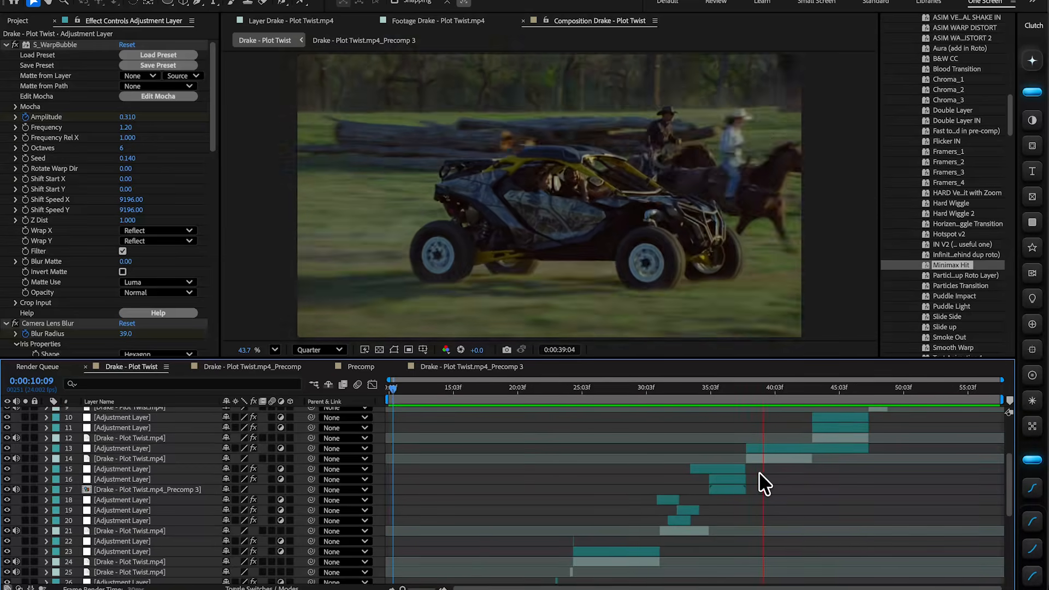
{"action": "scroll", "coordinate": [810, 460], "scroll_direction": "up", "scroll_amount": 6, "text": "alt"}
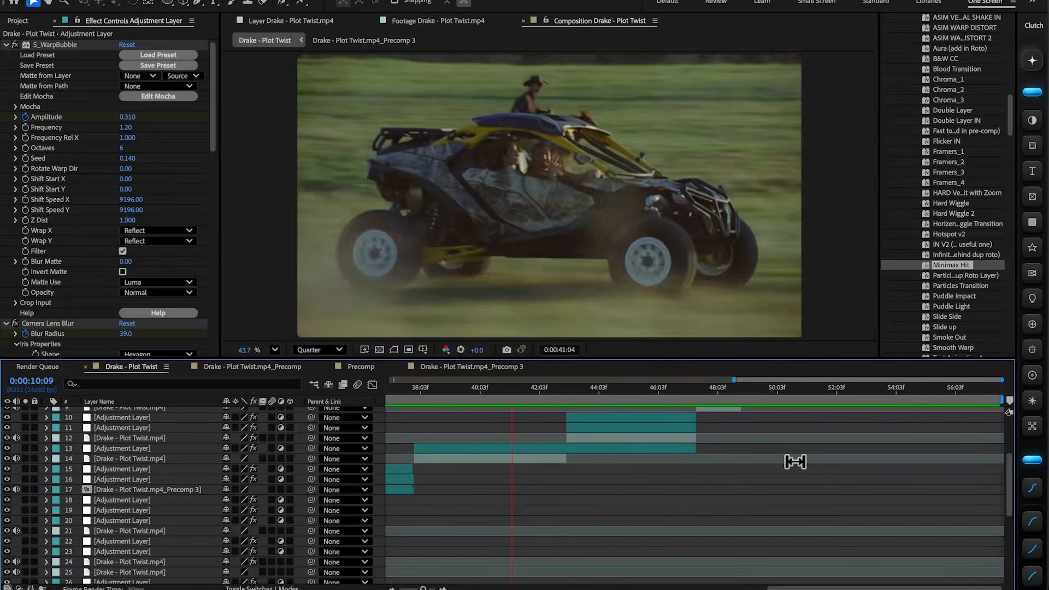
{"action": "scroll", "coordinate": [699, 497], "scroll_direction": "up", "scroll_amount": 1}
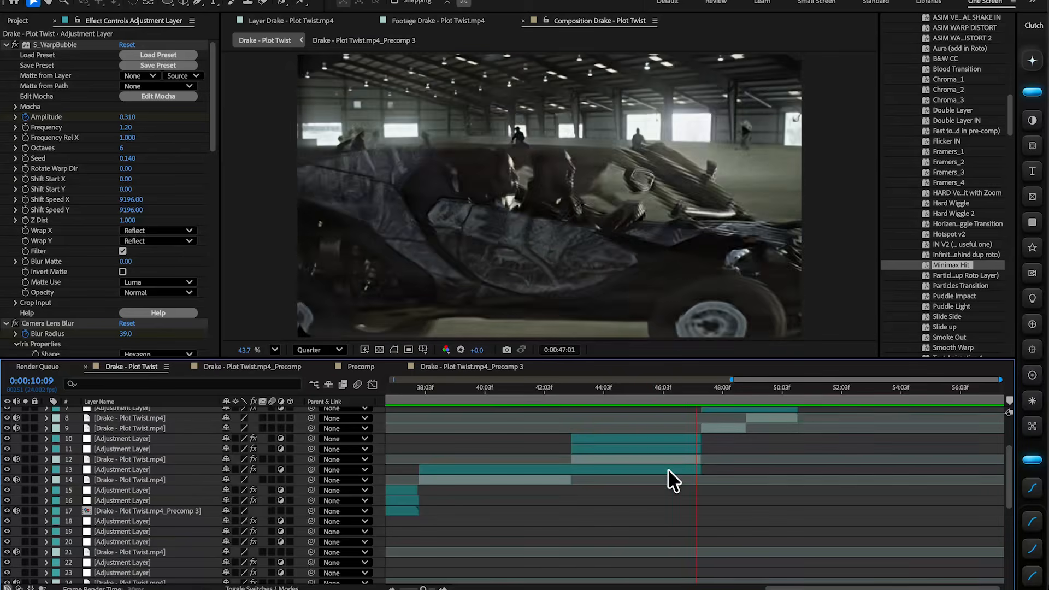
{"action": "scroll", "coordinate": [667, 468], "scroll_direction": "up", "scroll_amount": 3}
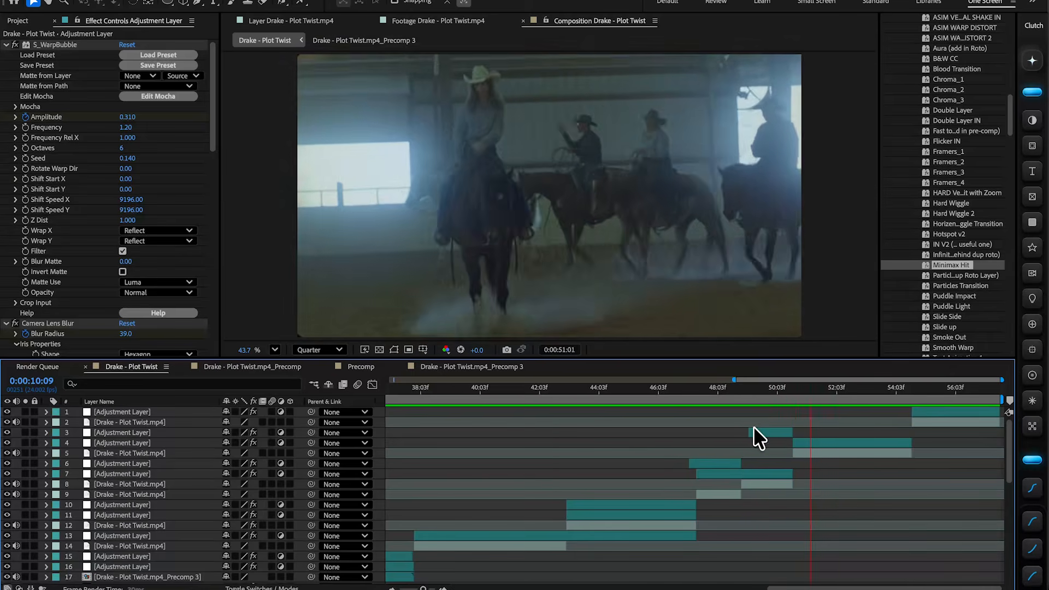
{"action": "scroll", "coordinate": [787, 430], "scroll_direction": "down", "scroll_amount": 5}
{"action": "scroll", "coordinate": [788, 430], "scroll_direction": "down", "scroll_amount": 10}
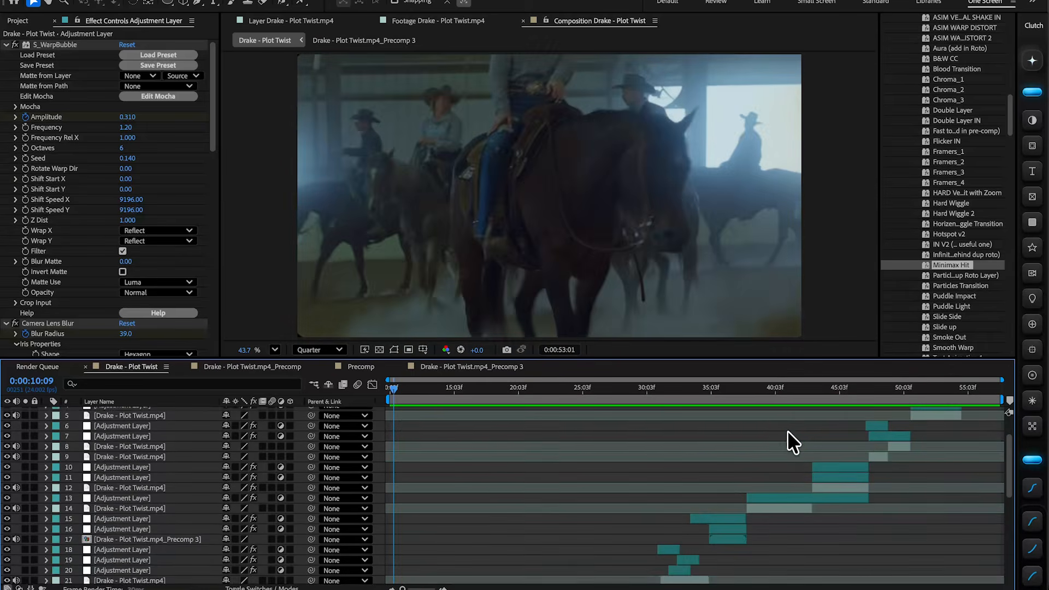
{"action": "scroll", "coordinate": [787, 430], "scroll_direction": "up", "scroll_amount": 5}
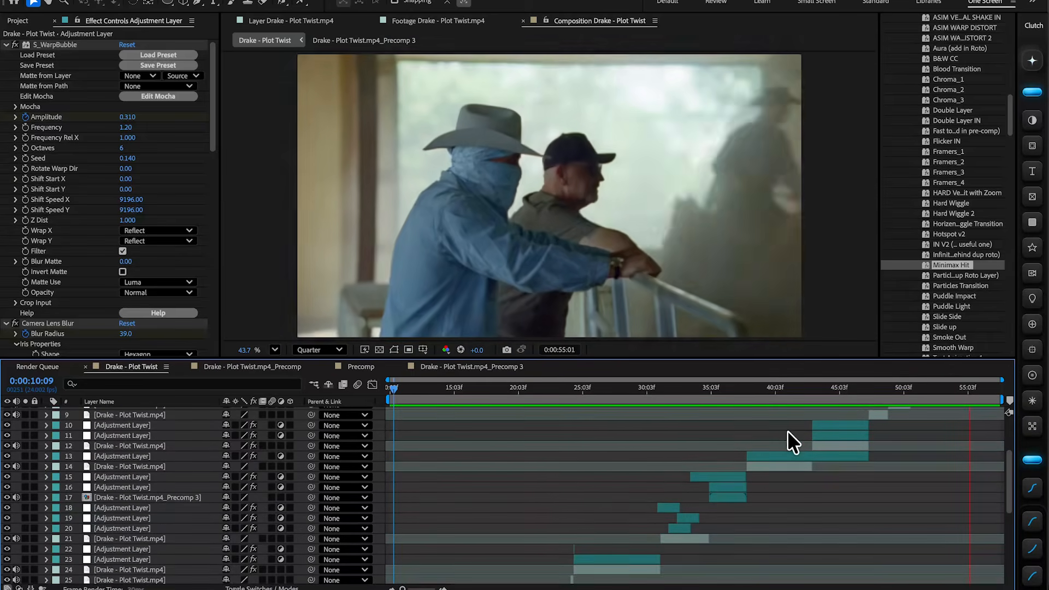
{"action": "key", "text": "space"}
{"action": "left_click_drag", "start_coordinate": [608, 391], "coordinate": [394, 435]}
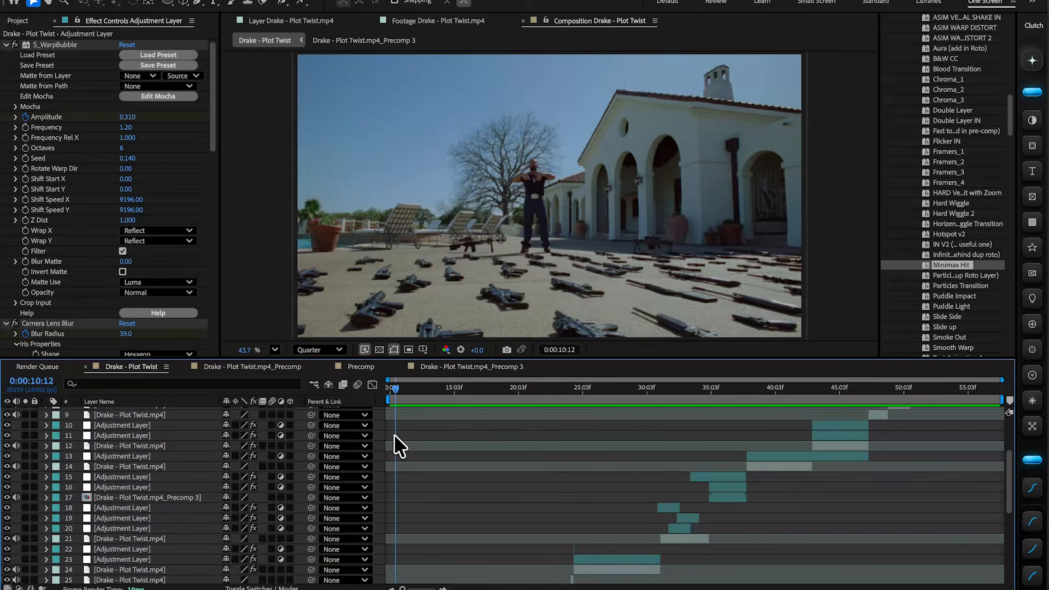